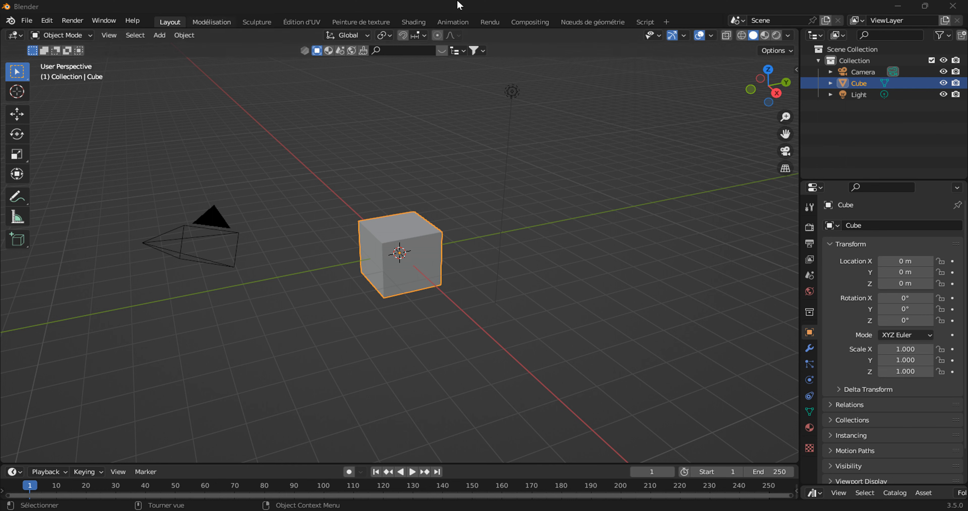
# Step: Open the Geometry Nodes workspace and unlink the node group from the cube's geometry nodes modifier
pyautogui.click(594, 22)
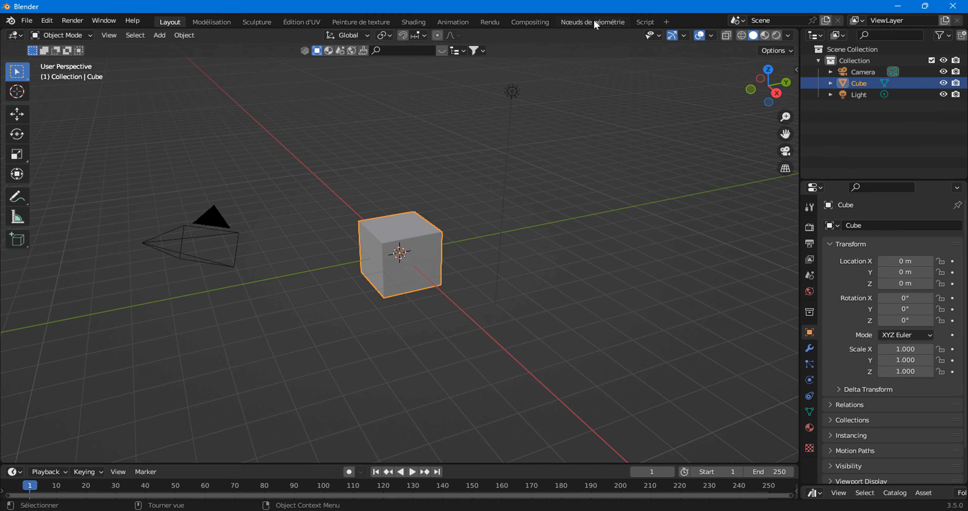
pyautogui.click(378, 283)
pyautogui.scroll(4, 428, 325)
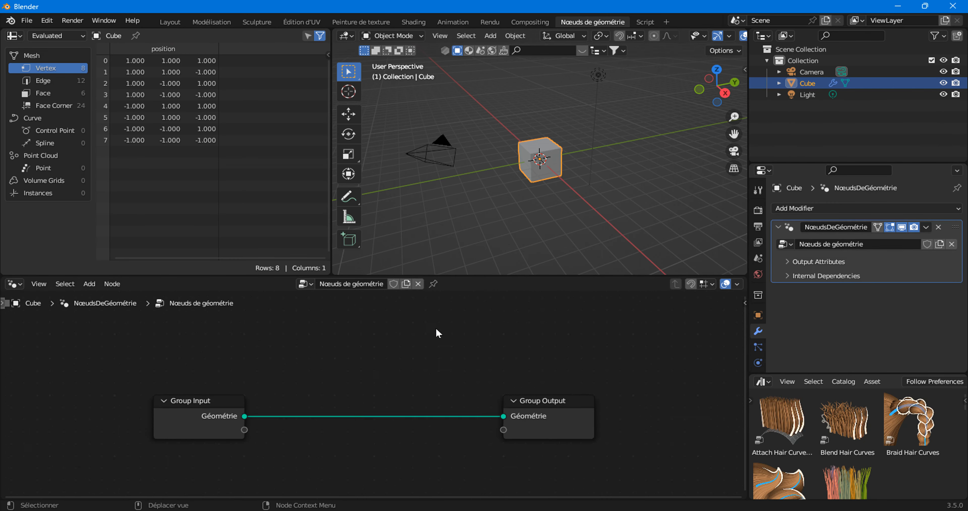
pyautogui.click(418, 283)
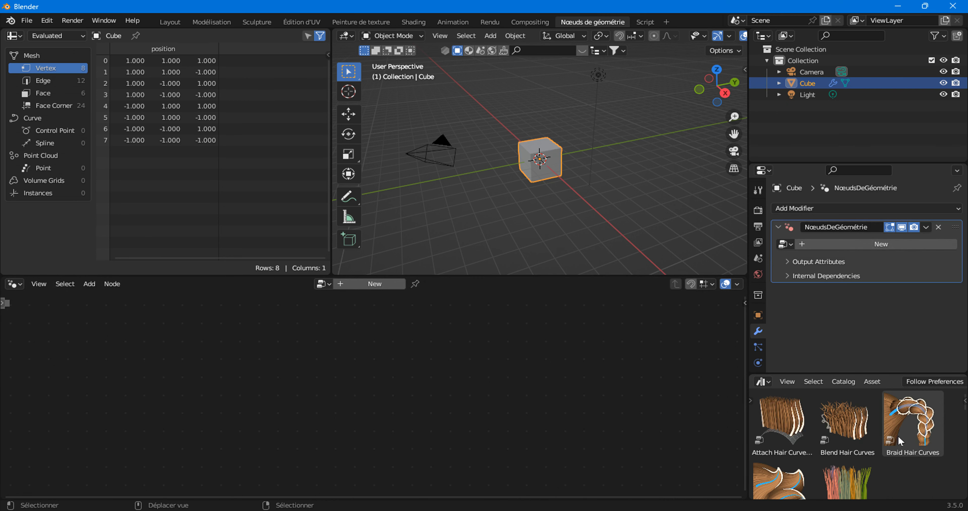
# Step: Switch the Properties area to the Asset Browser and hide its catalog list to show more assets
pyautogui.scroll(-5, 822, 396)
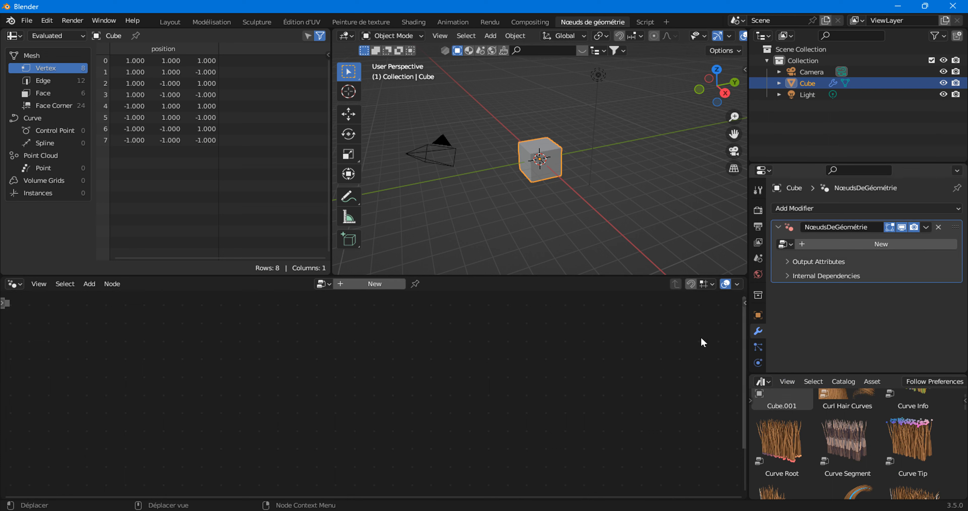
pyautogui.click(762, 380)
pyautogui.click(760, 170)
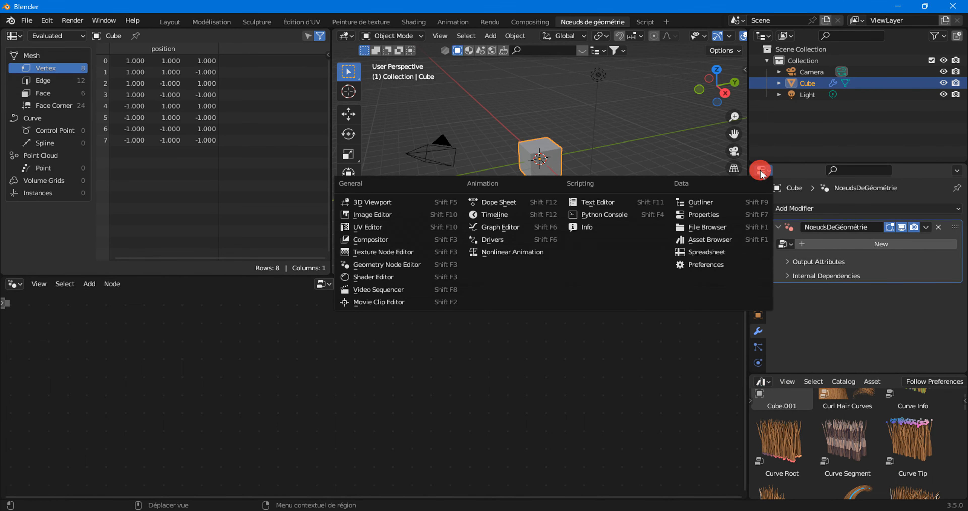
pyautogui.click(731, 237)
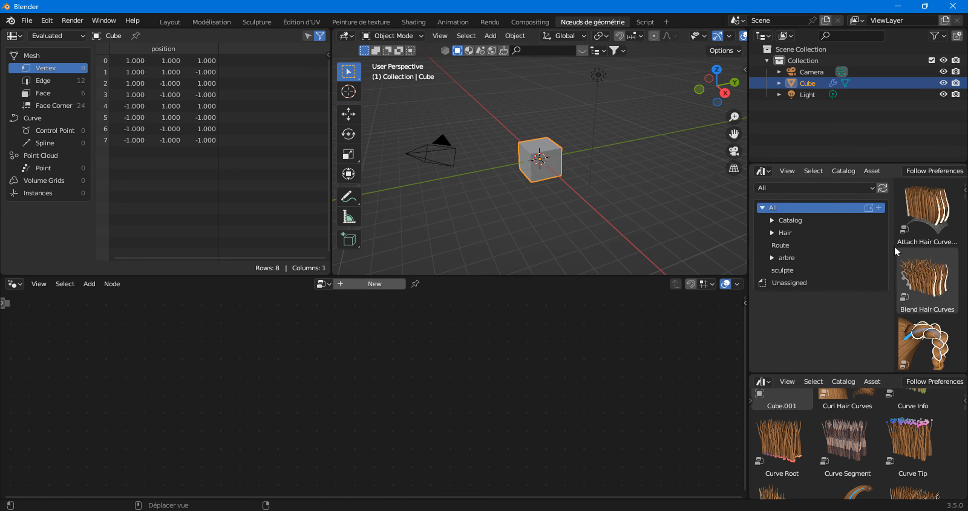
pyautogui.moveTo(893, 245); pyautogui.dragTo(665, 233)
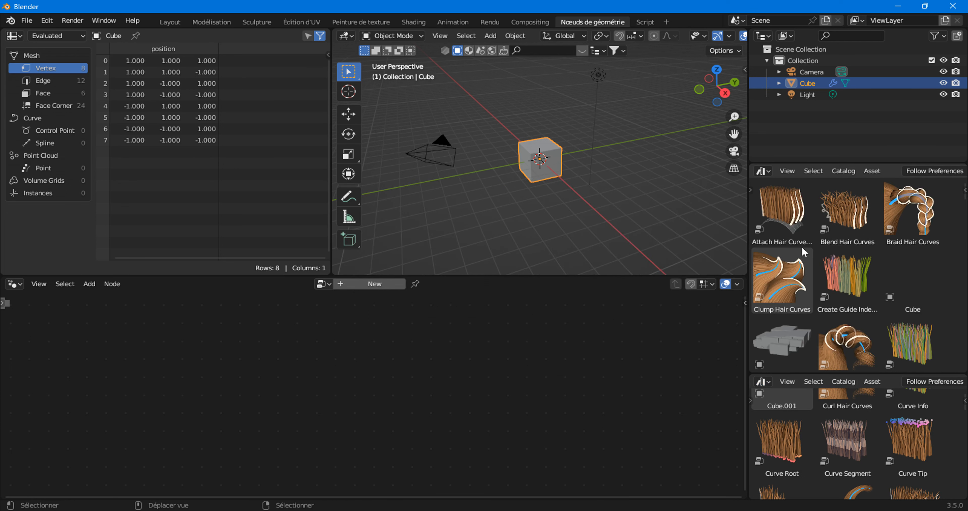
# Step: Apply the Generate Hair Curves asset to the cube in the viewport and switch the area back to Properties
pyautogui.scroll(-10, 801, 248)
pyautogui.moveTo(801, 283); pyautogui.dragTo(568, 157)
pyautogui.click(762, 170)
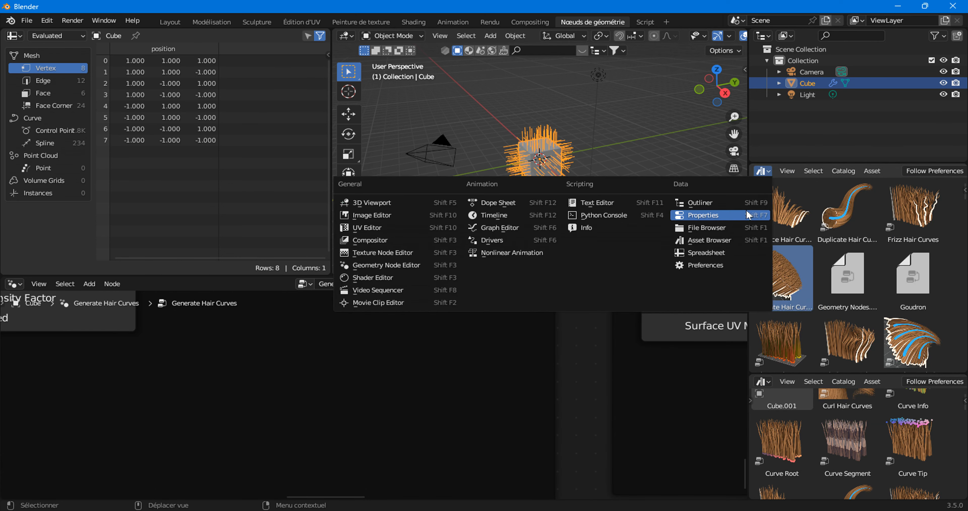
pyautogui.click(740, 212)
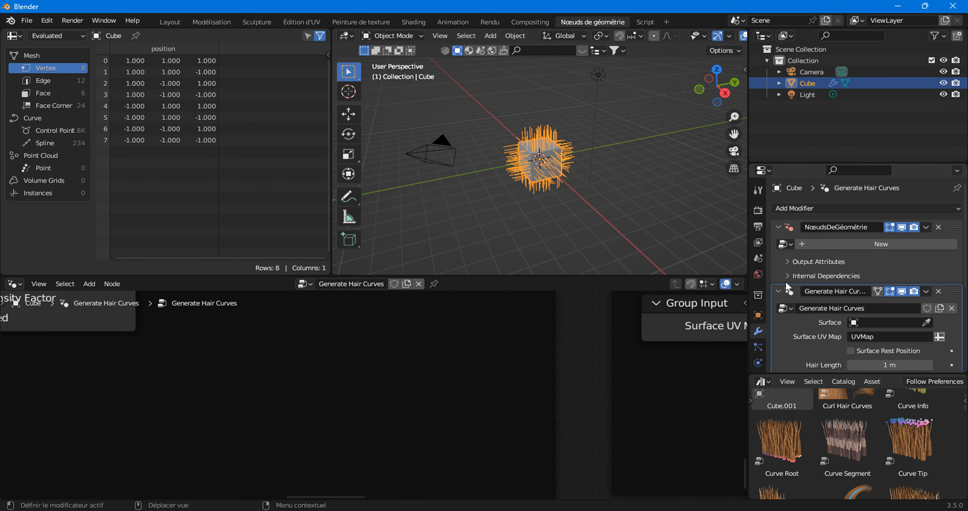
# Step: Replace the empty geometry nodes modifier with a new one below Generate Hair Curves and create a new node group for it
pyautogui.click(937, 227)
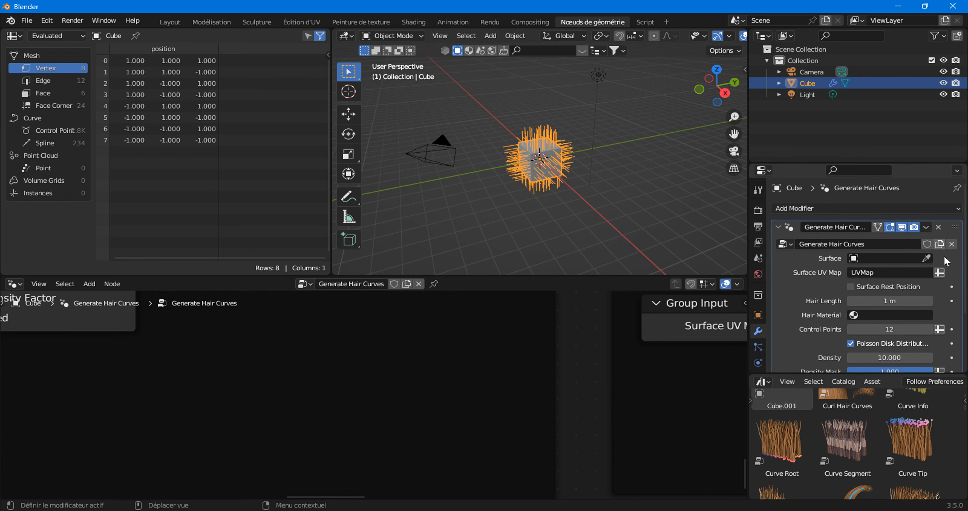
pyautogui.click(777, 227)
pyautogui.click(792, 208)
pyautogui.click(747, 314)
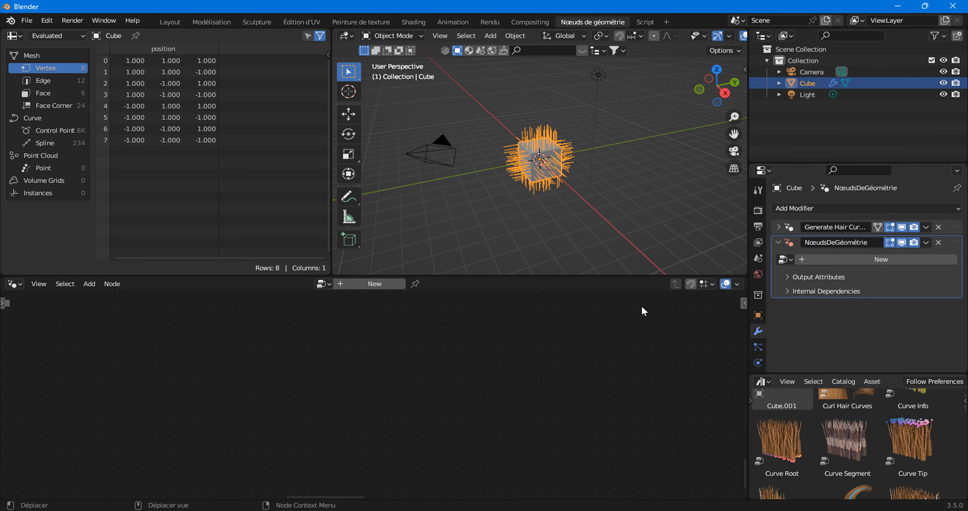
pyautogui.click(815, 258)
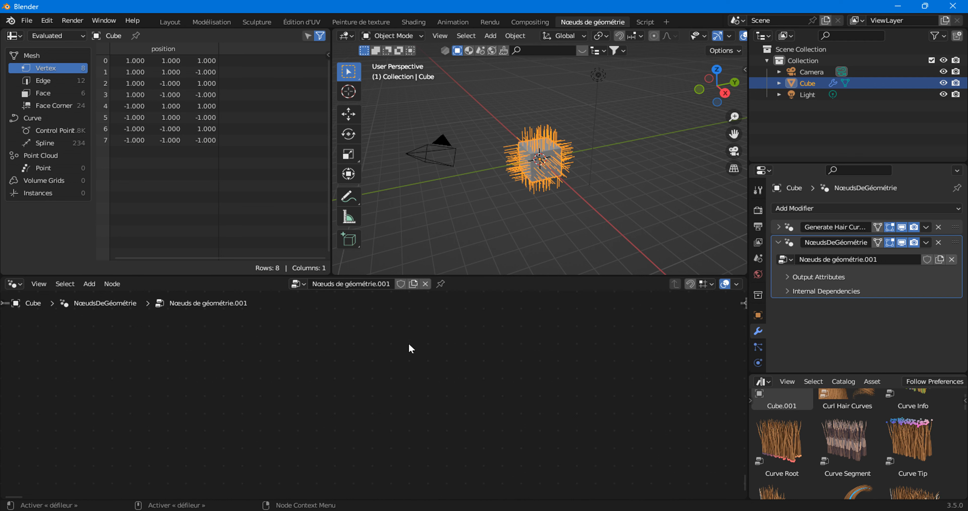
pyautogui.click(49, 286)
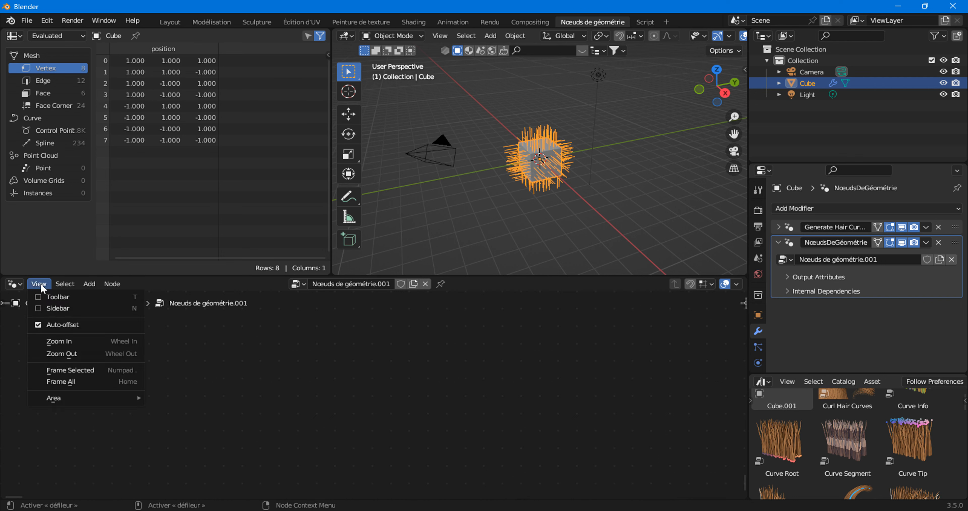
pyautogui.click(57, 367)
pyautogui.click(391, 347)
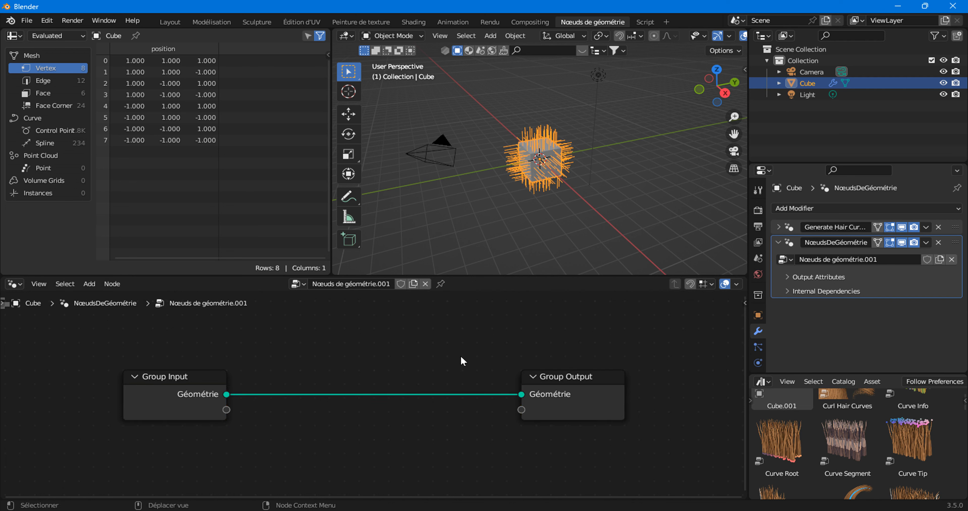
pyautogui.scroll(1, 451, 367)
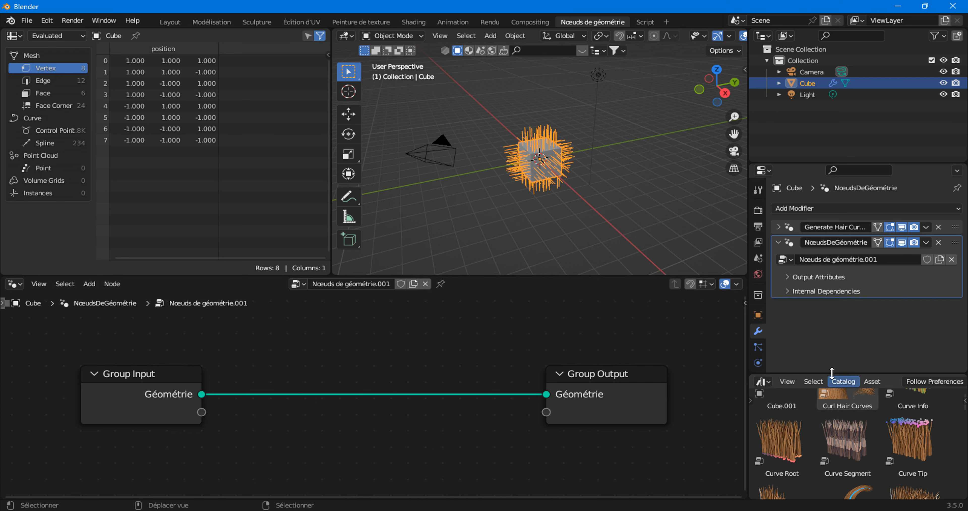
# Step: Enlarge the Asset Browser and filter it to the Read category of the Hair catalog
pyautogui.moveTo(825, 373); pyautogui.dragTo(824, 245)
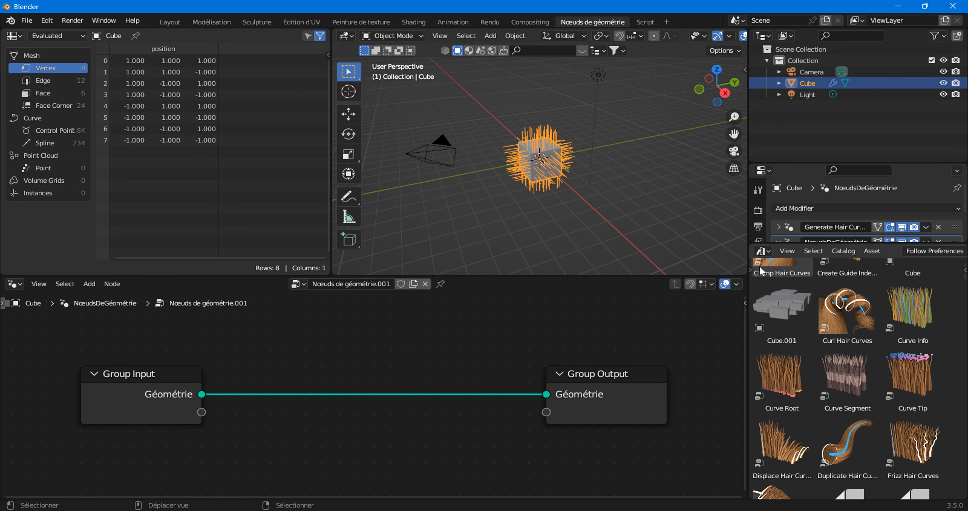
pyautogui.moveTo(749, 270); pyautogui.dragTo(770, 334)
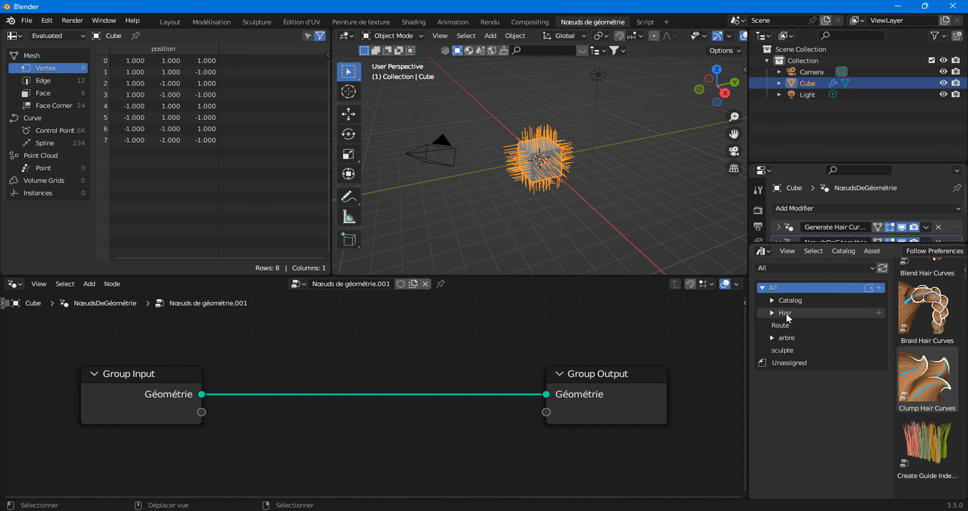
pyautogui.click(772, 313)
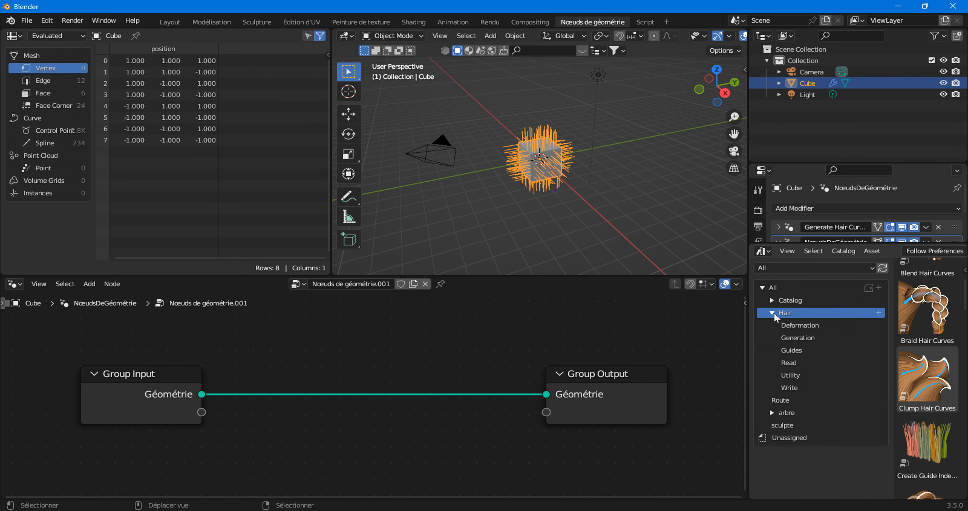
pyautogui.click(797, 363)
pyautogui.moveTo(891, 375); pyautogui.dragTo(763, 372)
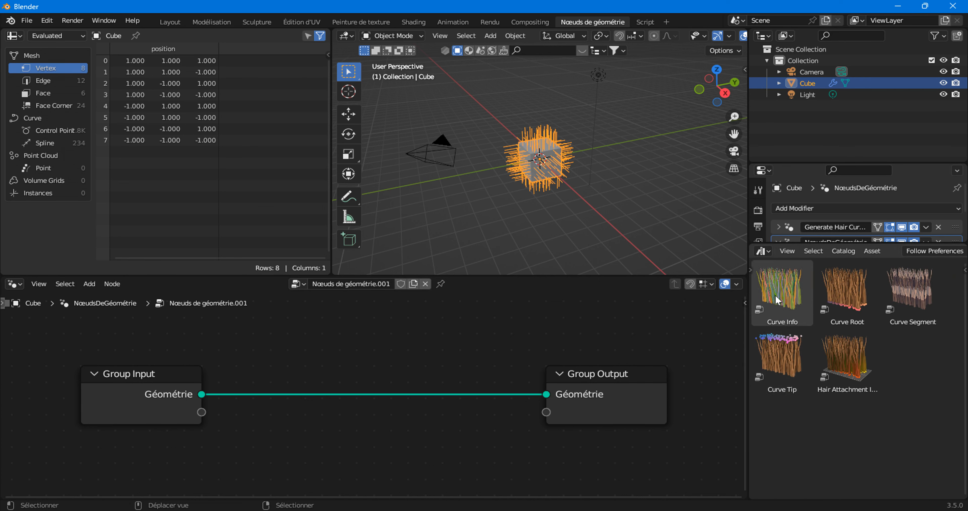
# Step: Add the Curve Info asset to the node tree below the geometry link and look briefly inside its node group
pyautogui.moveTo(776, 294); pyautogui.dragTo(378, 435)
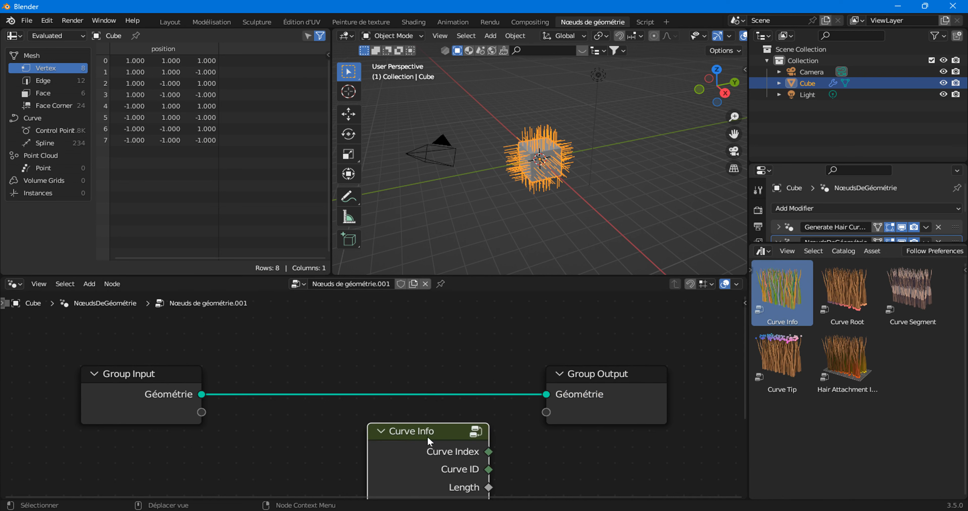
pyautogui.moveTo(555, 448); pyautogui.dragTo(566, 342, button='middle')
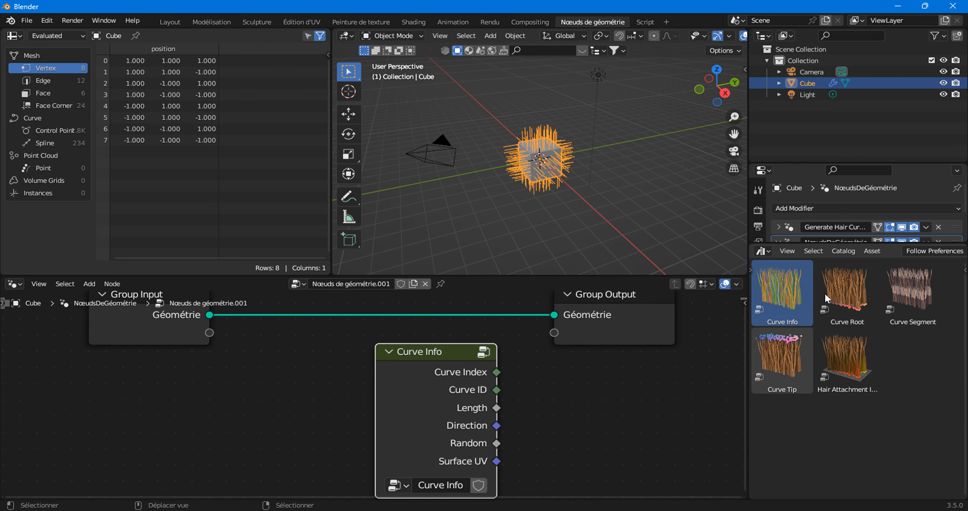
pyautogui.scroll(-2, 413, 390)
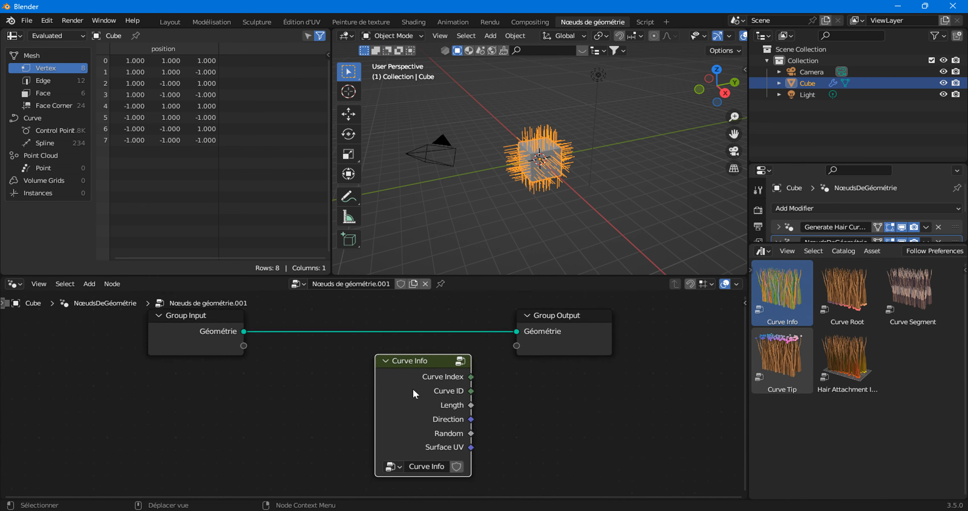
pyautogui.press('Tab')
pyautogui.scroll(-3, 414, 391)
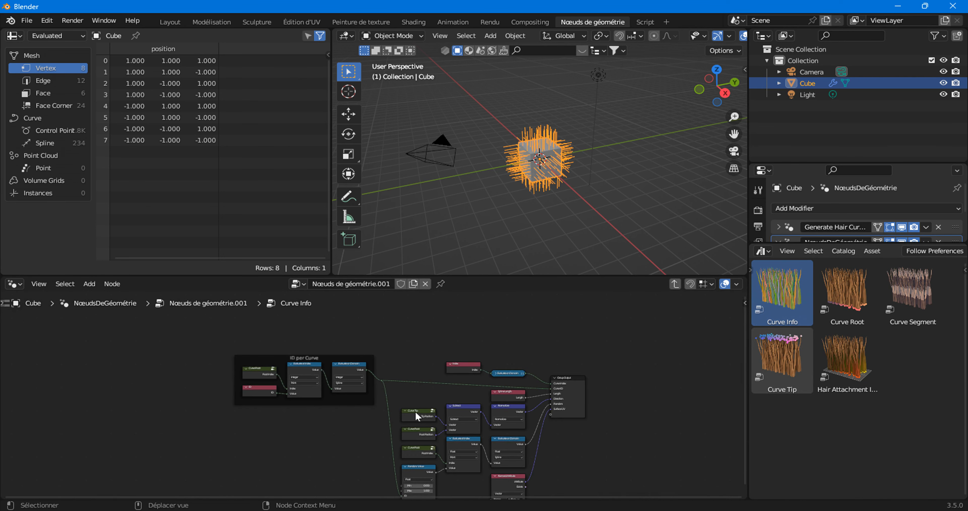
pyautogui.moveTo(415, 410); pyautogui.dragTo(418, 398, button='middle')
pyautogui.press('Tab')
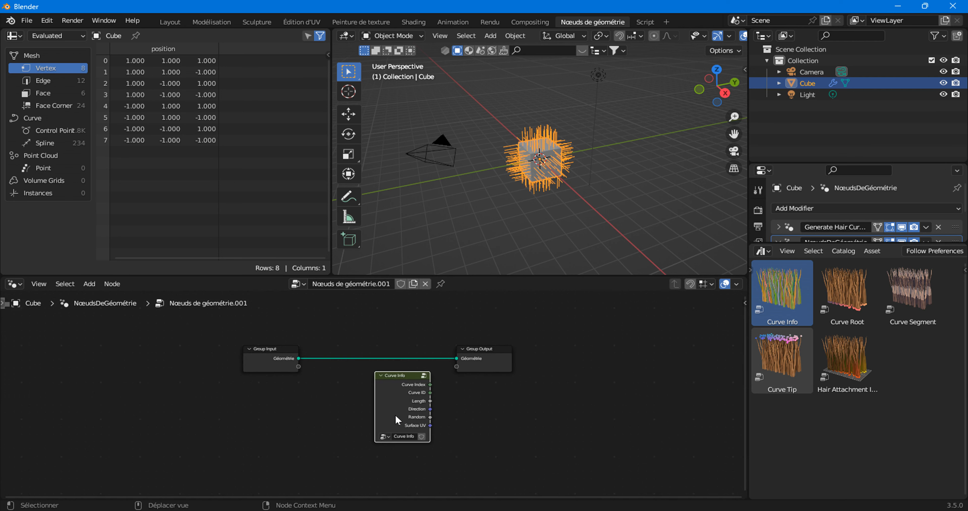
pyautogui.scroll(6, 424, 382)
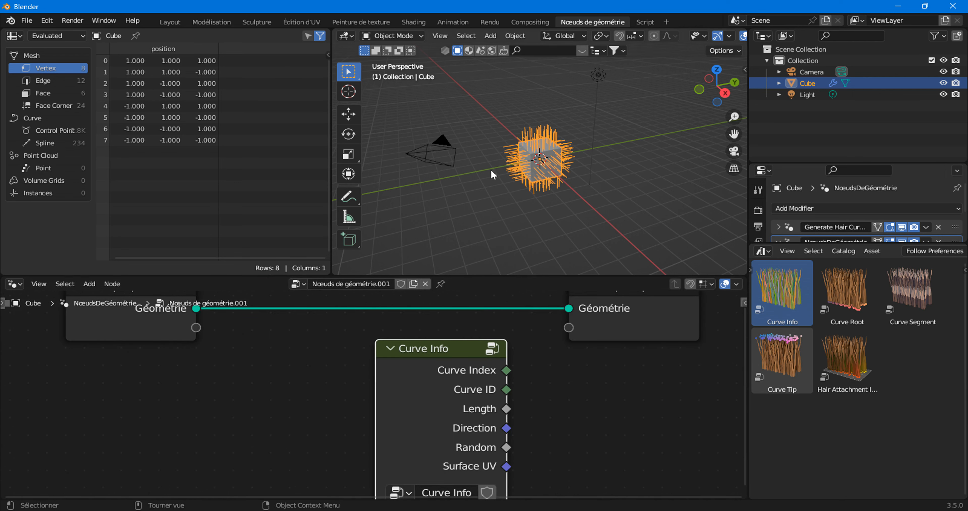
# Step: Move the Curve Info node underneath the Group Input node
pyautogui.scroll(6, 491, 166)
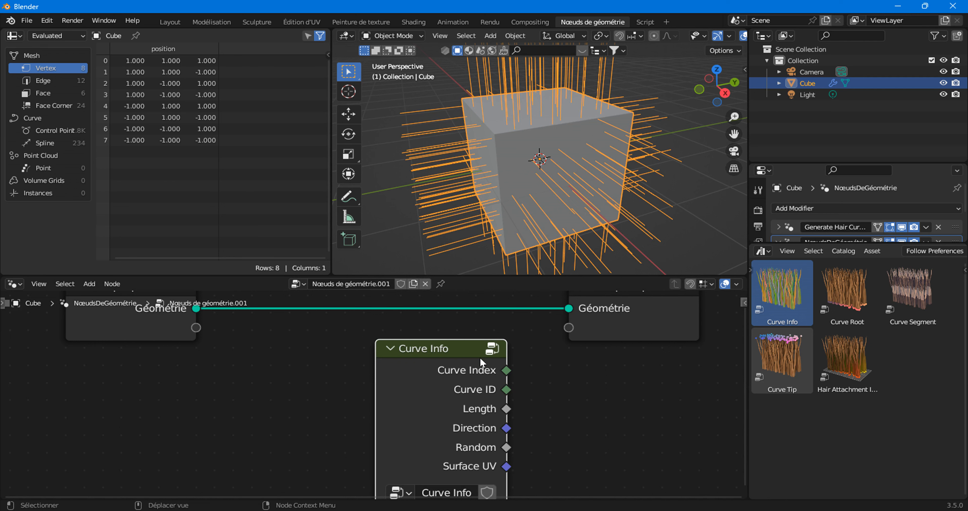
pyautogui.moveTo(479, 356); pyautogui.dragTo(231, 370)
pyautogui.moveTo(368, 376); pyautogui.dragTo(410, 350, button='middle')
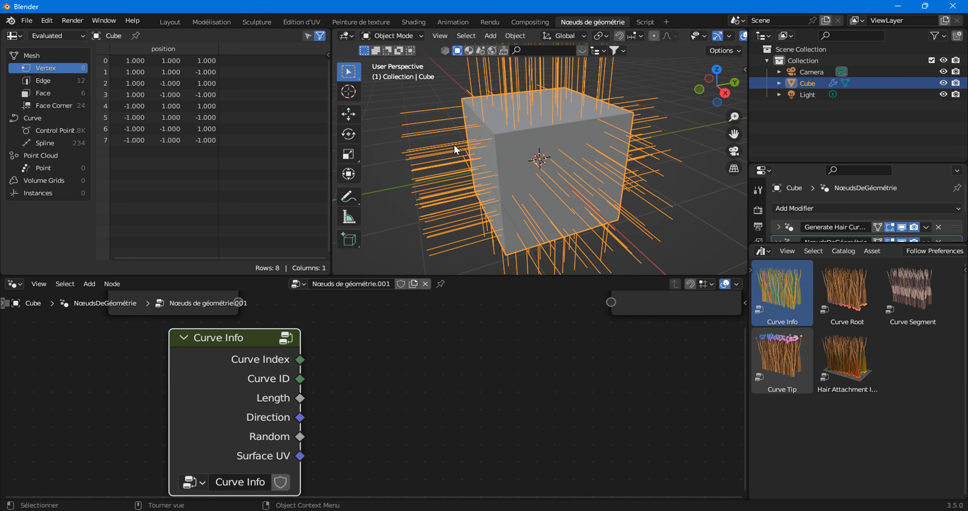
pyautogui.moveTo(364, 388); pyautogui.dragTo(375, 374, button='middle')
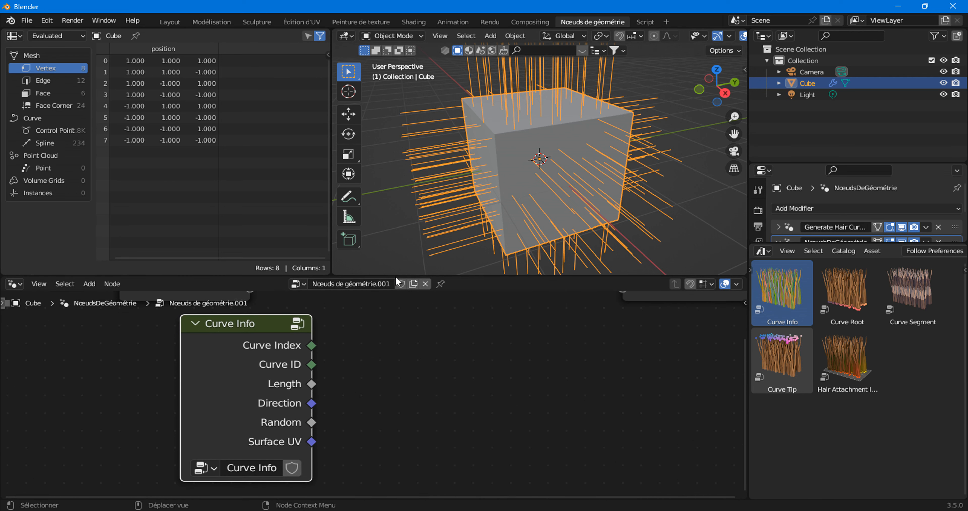
pyautogui.moveTo(398, 366); pyautogui.dragTo(398, 348, button='middle')
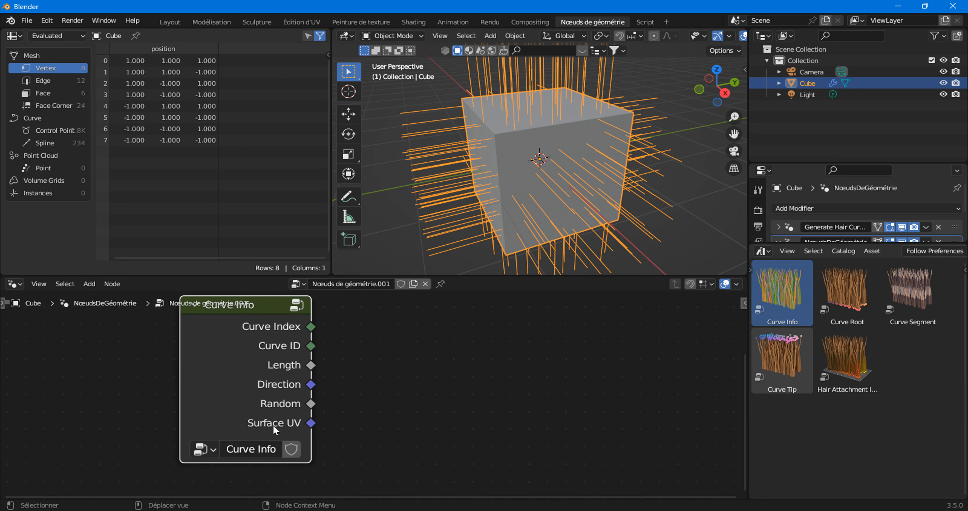
# Step: Enter the Curve Info group and expand the collapsed Evaluate on Domain node between Index and Group Output
pyautogui.scroll(-3, 274, 424)
pyautogui.scroll(1, 338, 398)
pyautogui.scroll(2, 338, 394)
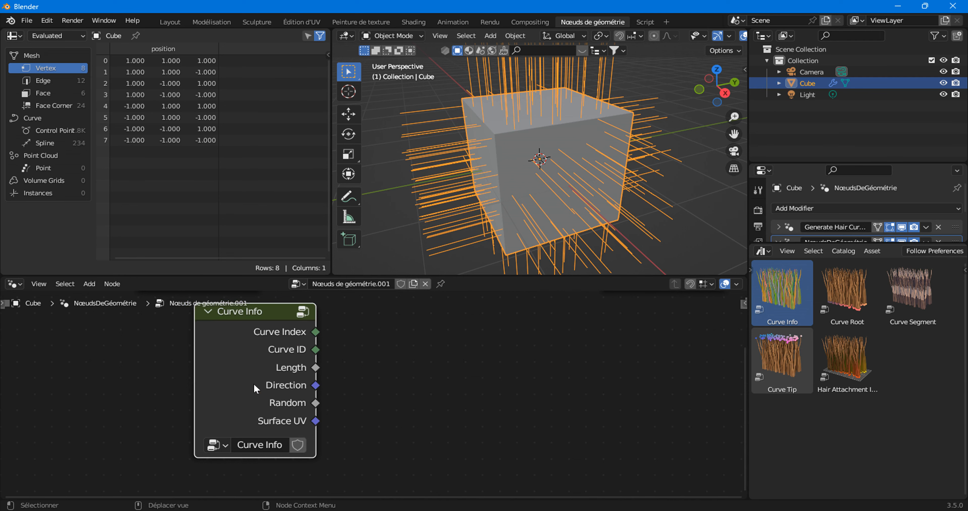
pyautogui.press('Tab')
pyautogui.scroll(-4, 335, 374)
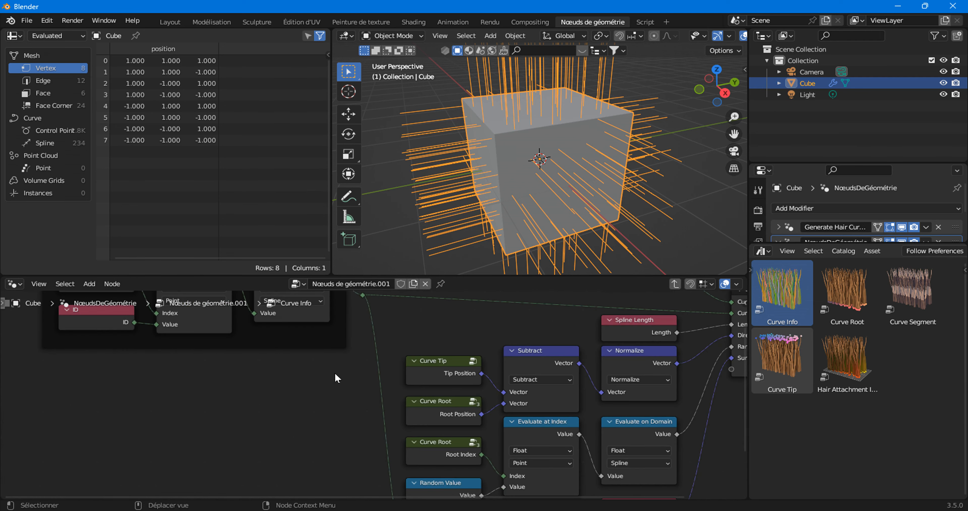
pyautogui.moveTo(335, 372); pyautogui.dragTo(245, 421, button='middle')
pyautogui.scroll(6, 368, 398)
pyautogui.moveTo(371, 361); pyautogui.dragTo(304, 364, button='middle')
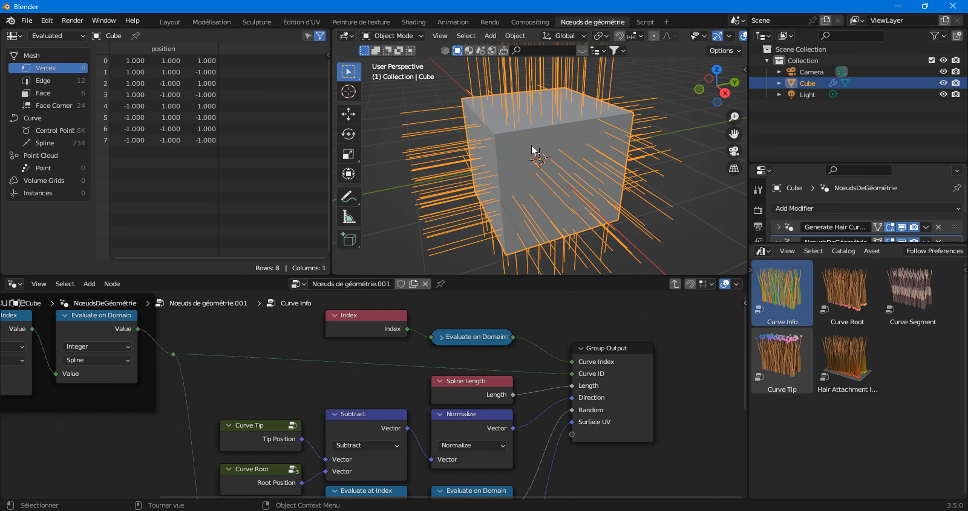
pyautogui.scroll(2, 403, 343)
pyautogui.click(404, 347)
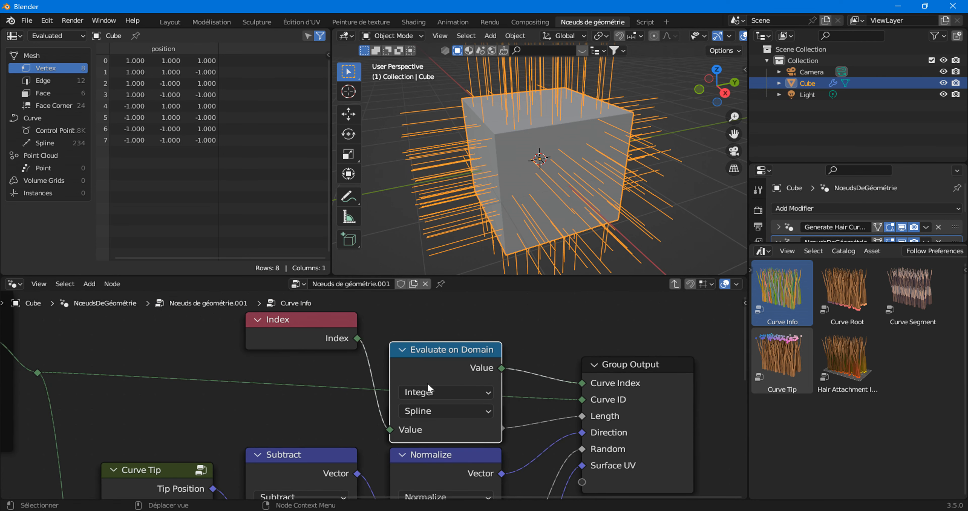
# Step: Examine the remaining nodes inside the Curve Info group, including the curve ID section, and return to the parent node tree
pyautogui.scroll(-4, 446, 402)
pyautogui.moveTo(425, 372); pyautogui.dragTo(424, 335)
pyautogui.moveTo(322, 352); pyautogui.dragTo(332, 339)
pyautogui.scroll(5, 348, 354)
pyautogui.moveTo(187, 333); pyautogui.dragTo(432, 390)
pyautogui.moveTo(462, 324); pyautogui.dragTo(397, 352, button='middle')
pyautogui.press('Tab')
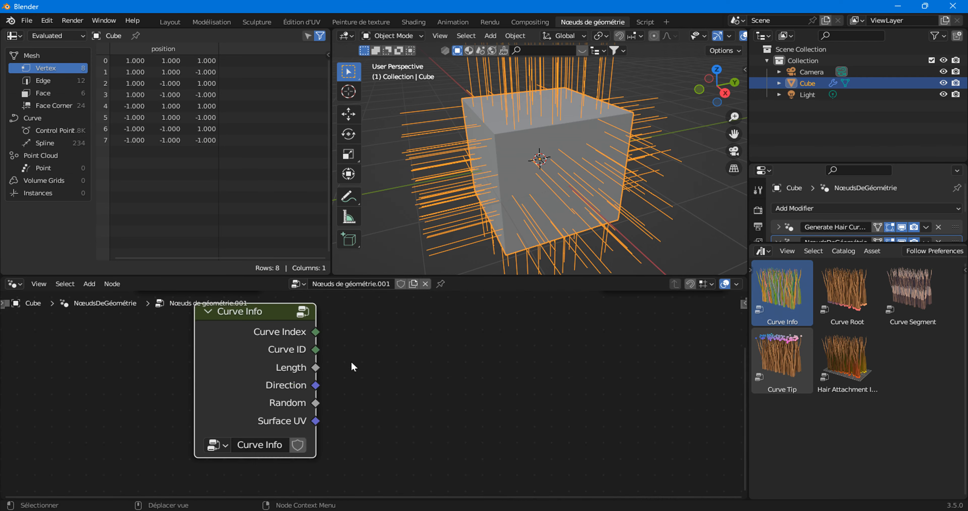
pyautogui.scroll(-2, 355, 375)
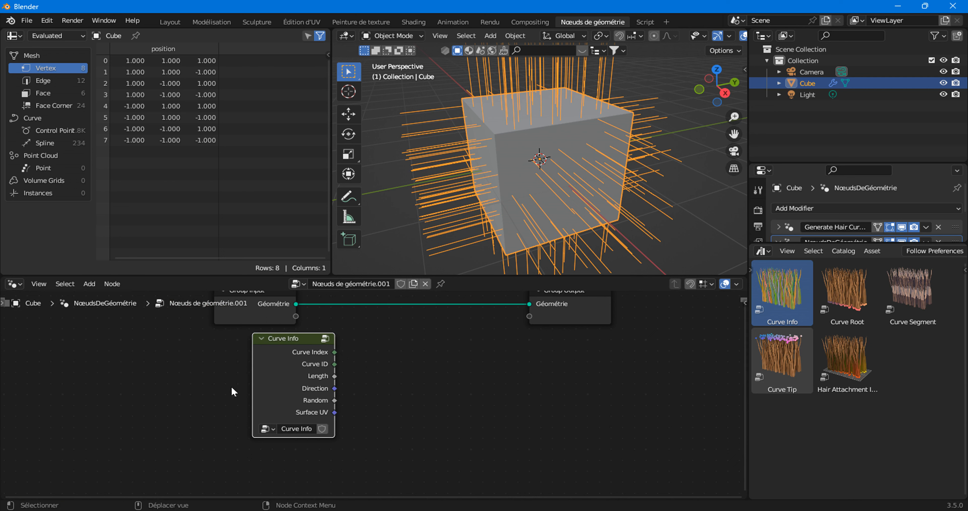
# Step: Move the Curve Info node further left beneath the Group Input node
pyautogui.moveTo(310, 379); pyautogui.dragTo(256, 384)
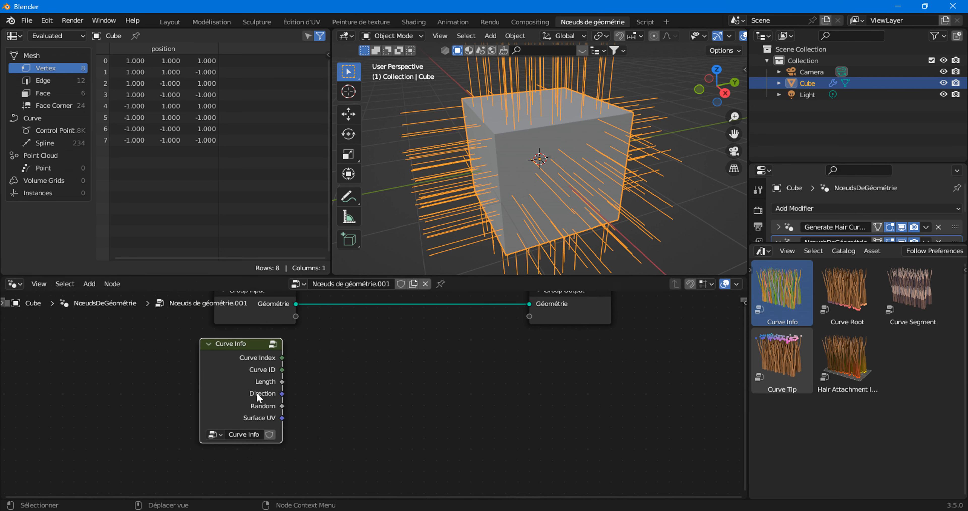
pyautogui.moveTo(321, 340); pyautogui.dragTo(326, 350, button='middle')
pyautogui.scroll(2, 339, 372)
pyautogui.rightClick(359, 379)
pyautogui.moveTo(362, 377)
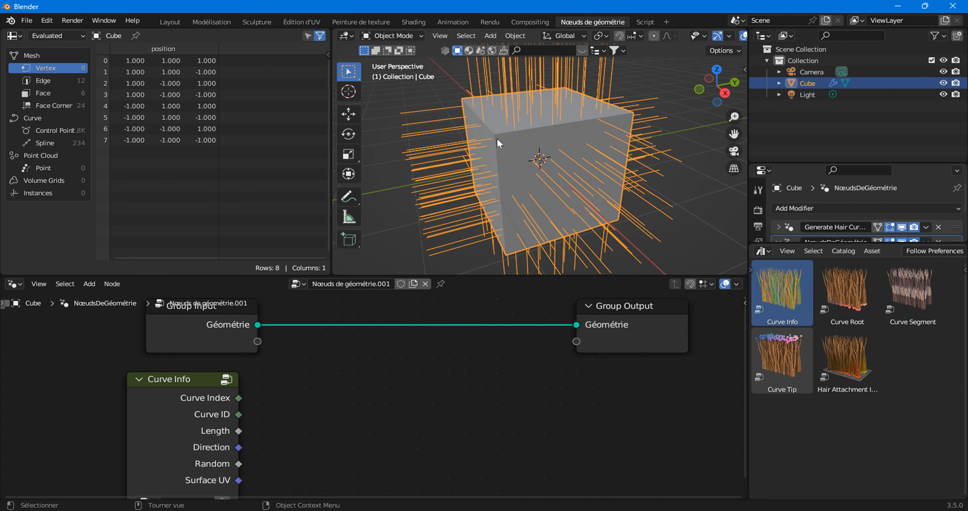
# Step: Insert a Set Position node into the geometry link and connect Curve Info's Curve Index output to its Selection
pyautogui.scroll(-1, 375, 376)
pyautogui.moveTo(375, 394); pyautogui.dragTo(433, 372, button='middle')
pyautogui.hotkey('shift', 'a')
pyautogui.write('set position')
pyautogui.press('Return')
pyautogui.click(467, 305)
pyautogui.moveTo(307, 374); pyautogui.dragTo(457, 349)
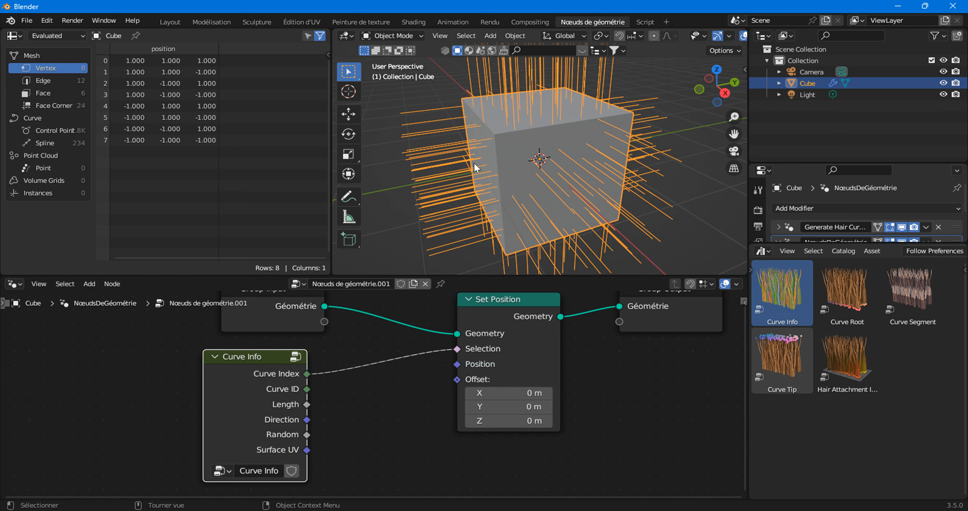
# Step: Insert a Compare node between Curve Index and the Set Position Selection, set to Integer and Equal
pyautogui.moveTo(178, 370); pyautogui.dragTo(175, 370)
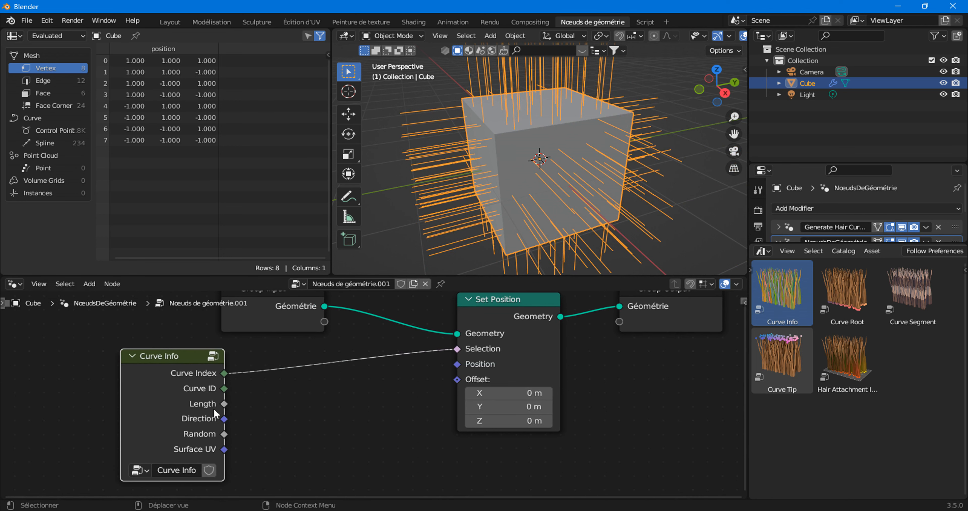
pyautogui.scroll(-7, 379, 367)
pyautogui.hotkey('shift', 'a')
pyautogui.write('comp')
pyautogui.press('Return')
pyautogui.click(332, 360)
pyautogui.click(357, 380)
pyautogui.click(357, 390)
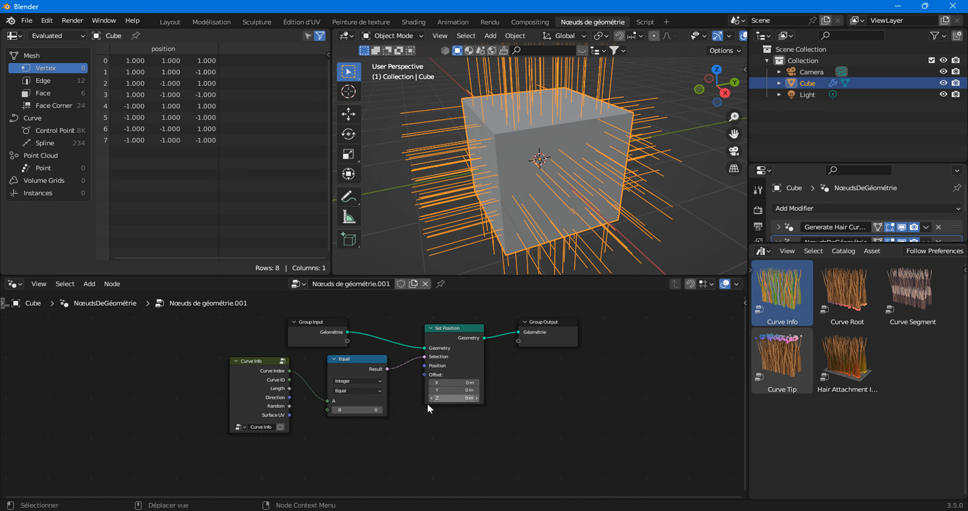
# Step: Try Set Position X offsets of -0.3 m and 1.6 m while raising the Equal node's B value to 2
pyautogui.moveTo(463, 382)
pyautogui.mouseDown()
pyautogui.moveTo(544, 381)
pyautogui.moveTo(453, 382)
pyautogui.mouseUp()
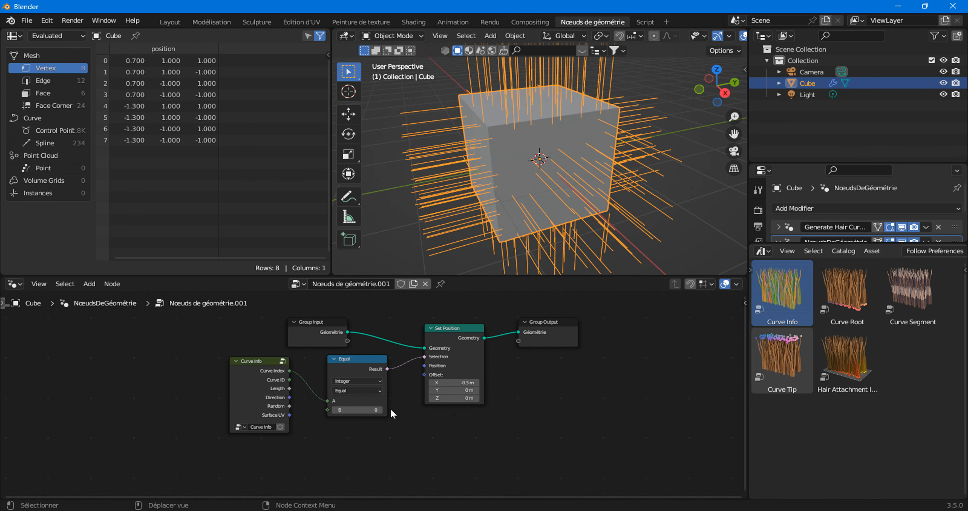
pyautogui.click(379, 410)
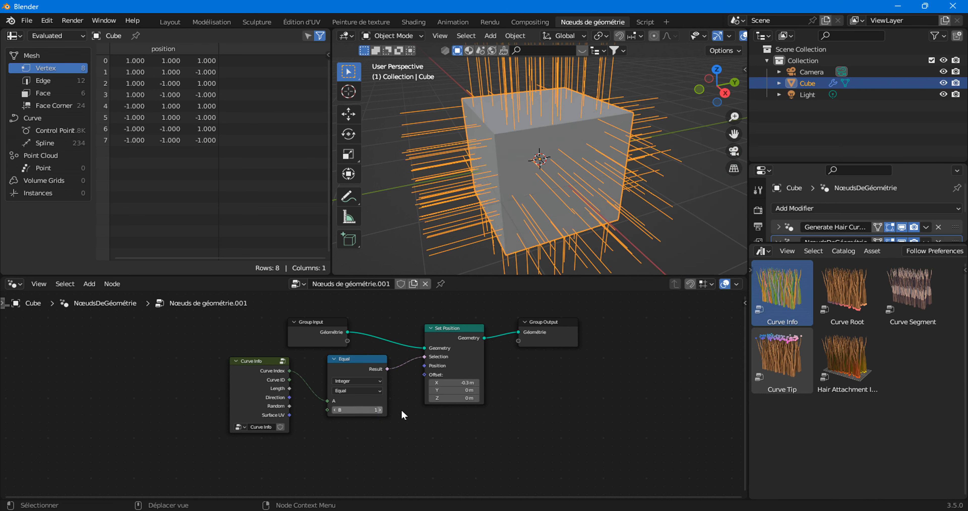
pyautogui.moveTo(457, 382); pyautogui.dragTo(526, 383)
pyautogui.click(379, 410)
pyautogui.scroll(7, 374, 396)
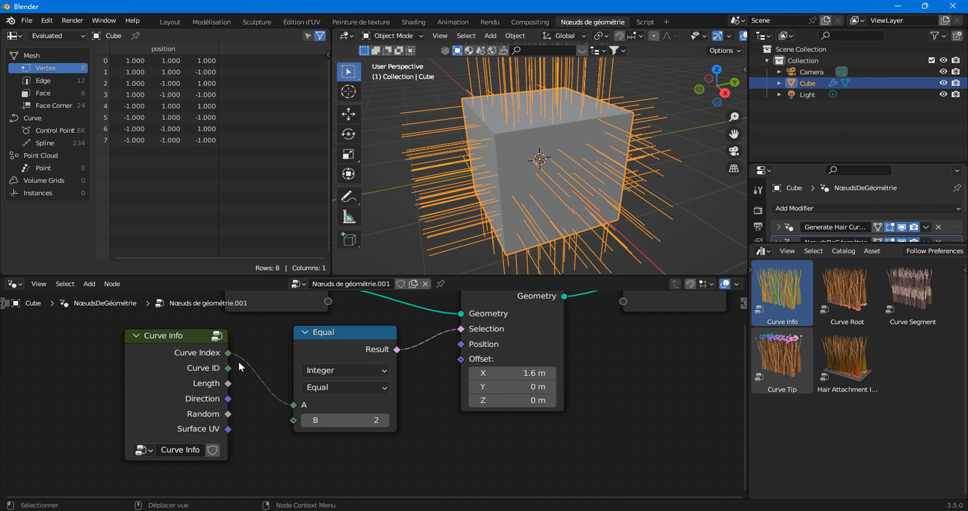
# Step: Delete the Equal node and disconnect Curve Index from the Set Position Selection
pyautogui.moveTo(228, 367); pyautogui.dragTo(263, 390)
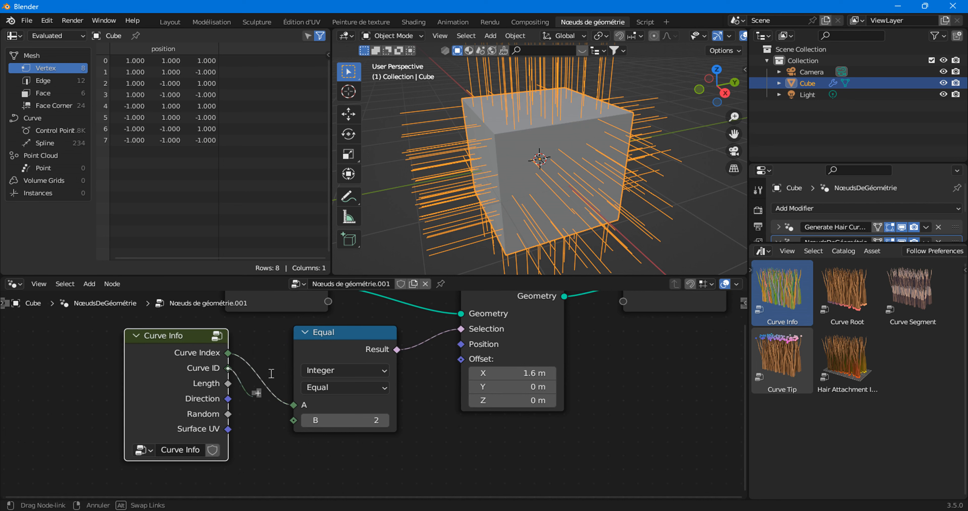
pyautogui.click(334, 349)
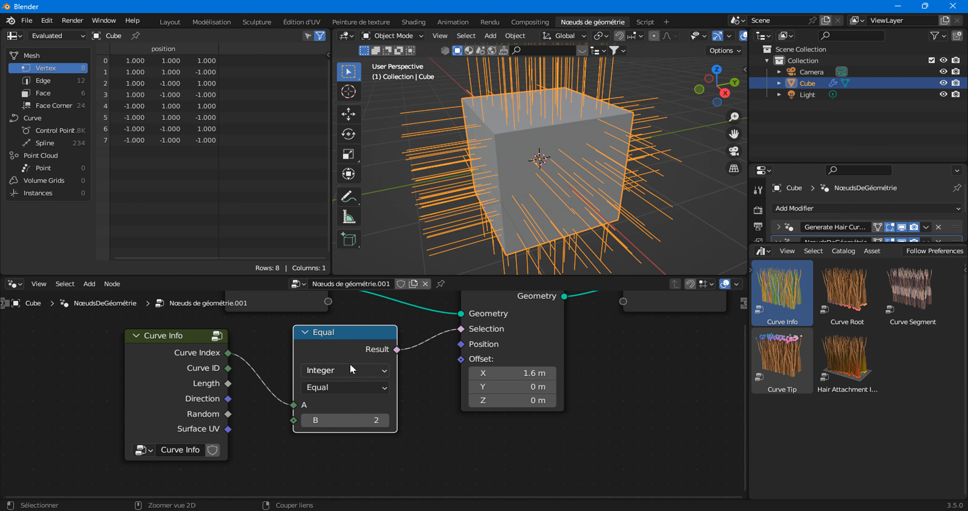
pyautogui.hotkey('ctrl', 'x')
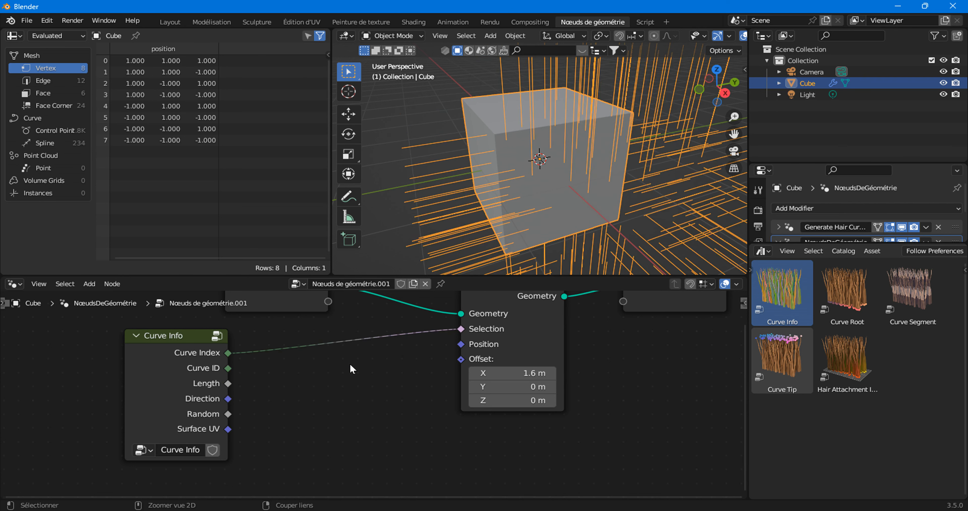
pyautogui.scroll(-2, 353, 376)
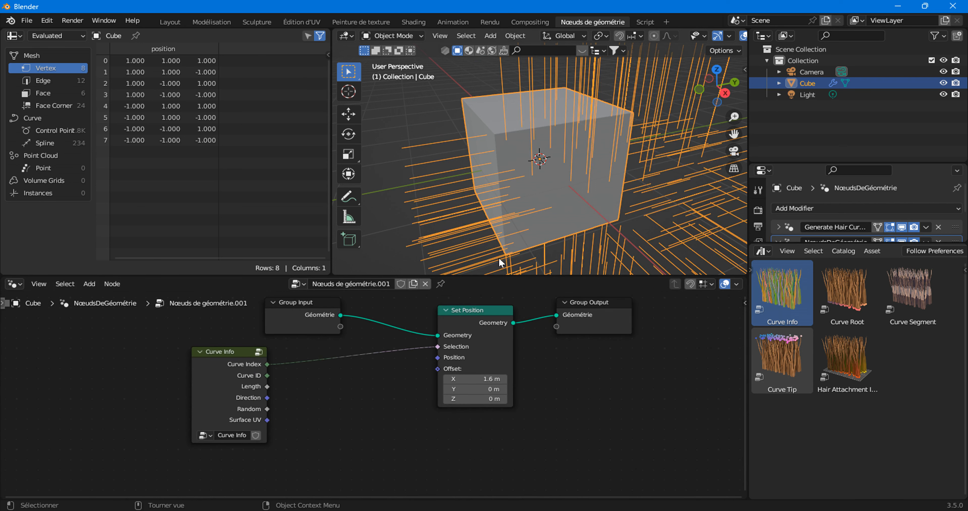
pyautogui.moveTo(438, 346); pyautogui.dragTo(379, 389)
pyautogui.scroll(2, 376, 394)
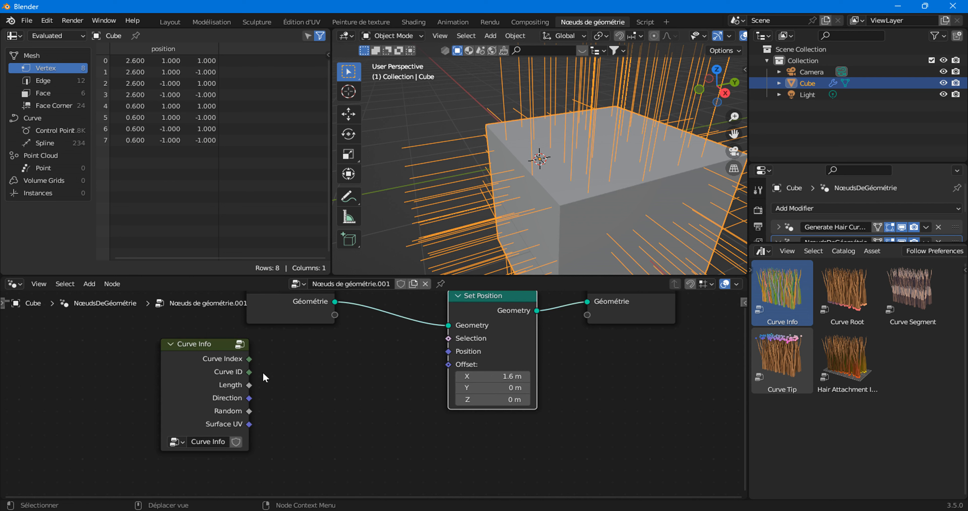
pyautogui.click(359, 353)
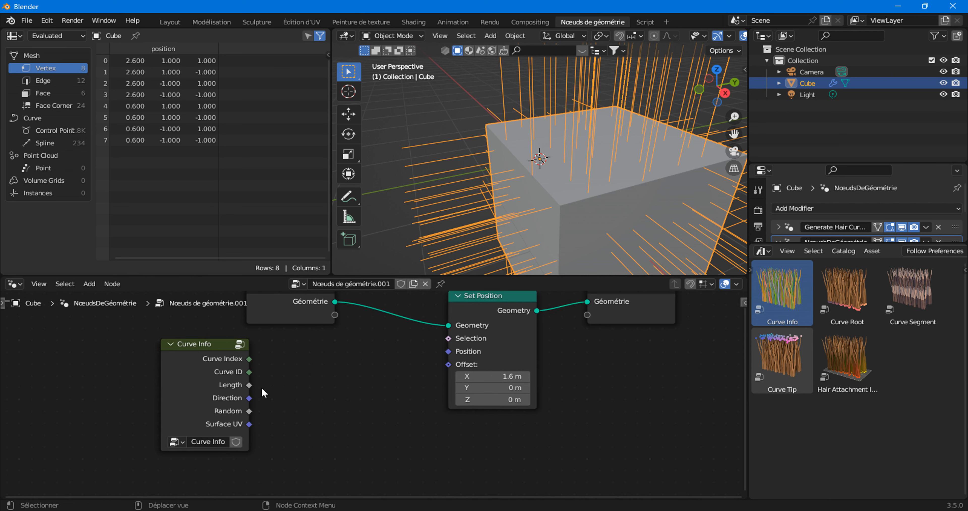
# Step: Add a Random Value node between Curve Info and Set Position and connect Curve ID to its ID input
pyautogui.rightClick(308, 378)
pyautogui.moveTo(311, 376)
pyautogui.moveTo(375, 307)
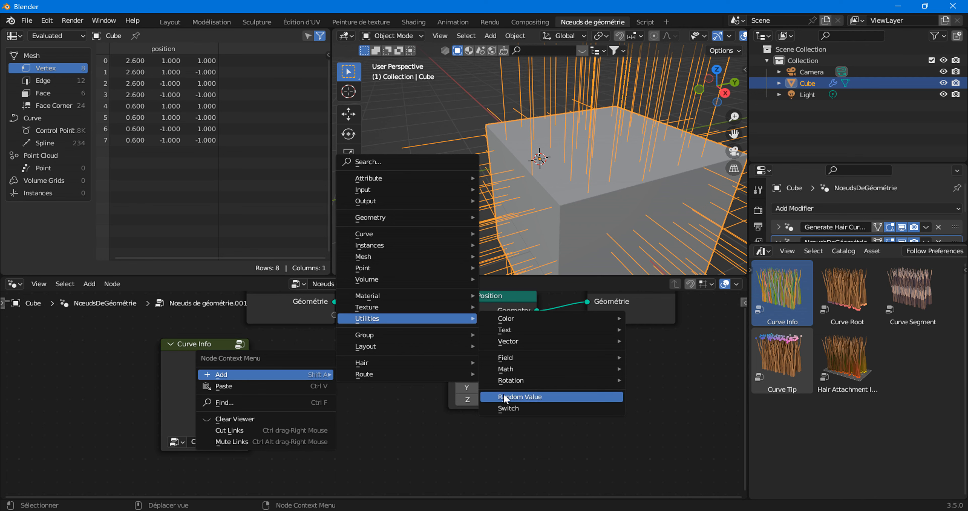
pyautogui.click(511, 397)
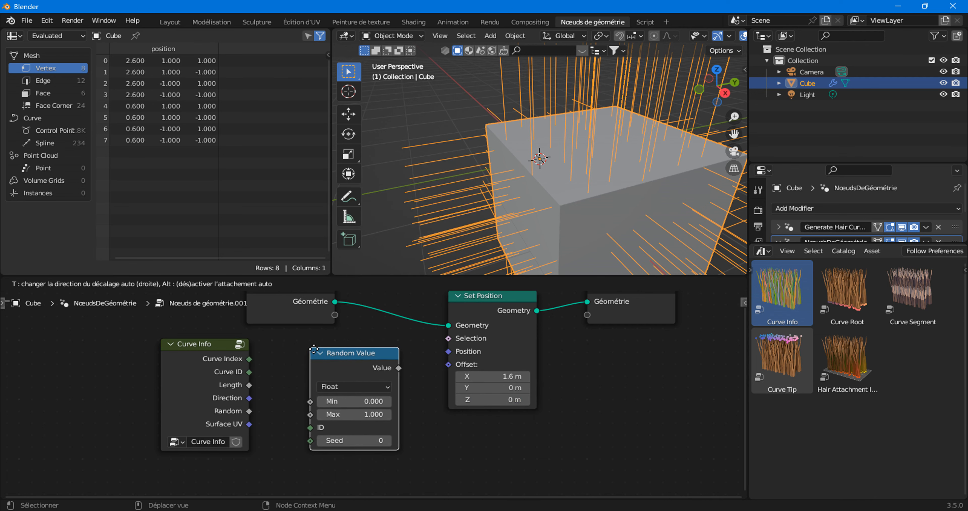
pyautogui.click(537, 400)
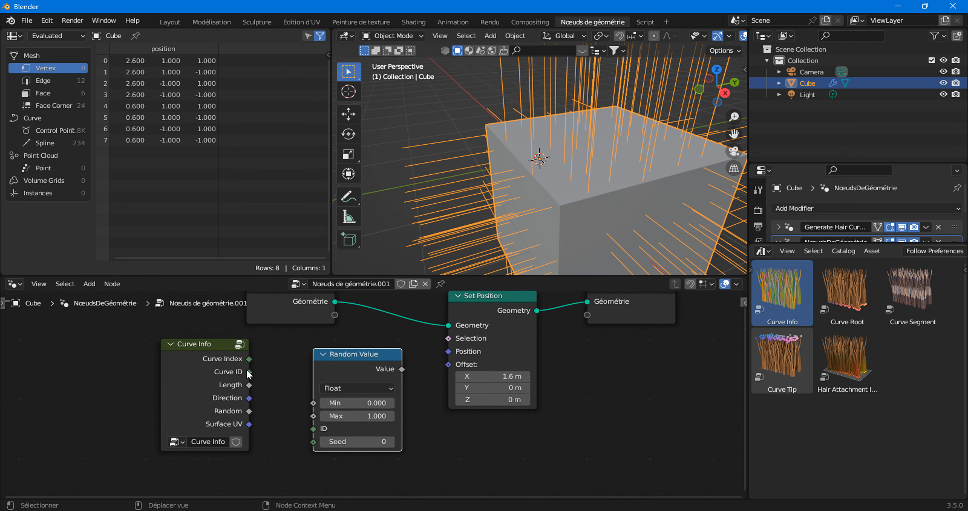
pyautogui.moveTo(249, 371); pyautogui.dragTo(312, 433)
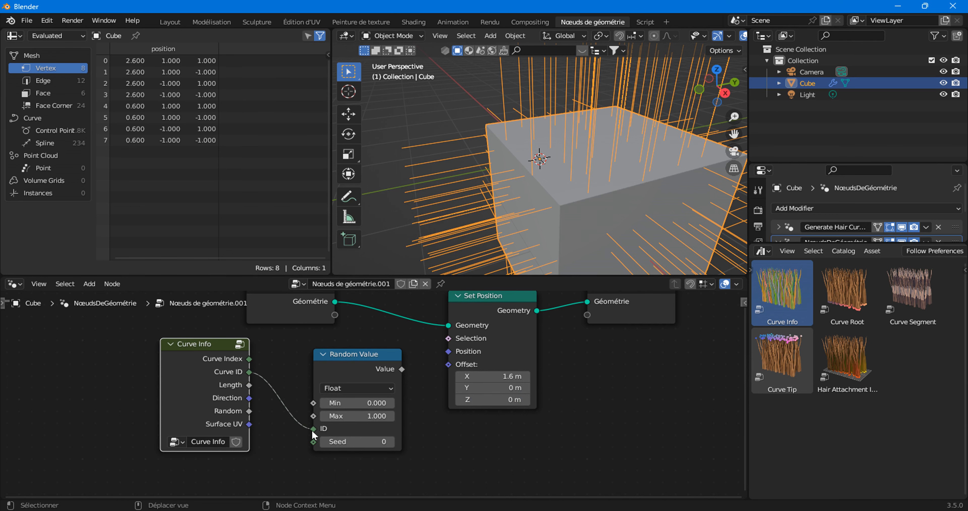
# Step: Switch the Random Value node to Vector with all Max components at 4.500 and connect its Value to the Set Position Offset
pyautogui.moveTo(402, 369); pyautogui.dragTo(447, 364)
pyautogui.click(359, 387)
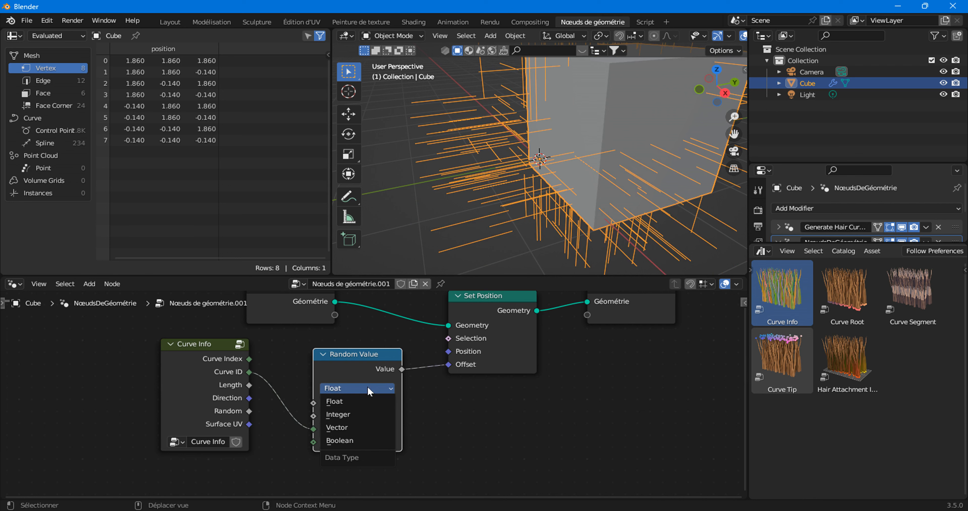
pyautogui.click(360, 427)
pyautogui.scroll(-2, 369, 404)
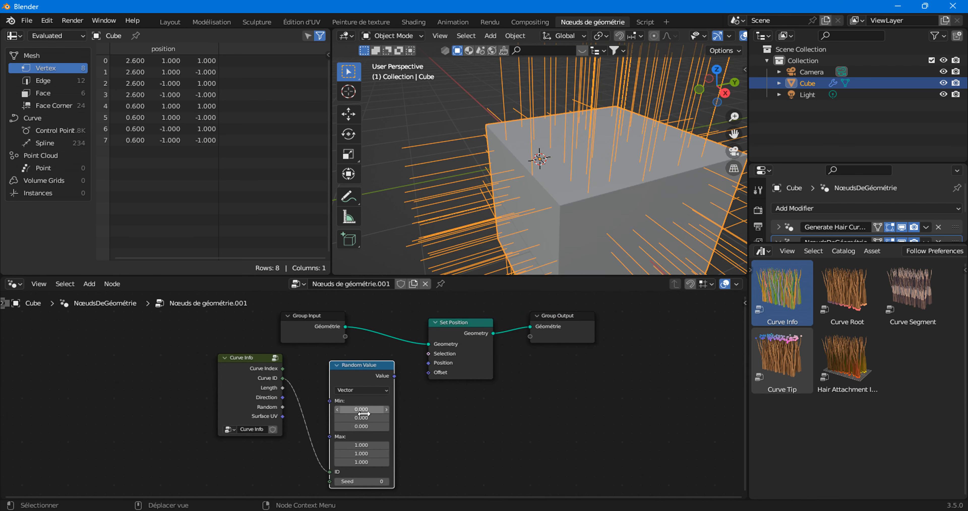
pyautogui.scroll(1, 368, 437)
pyautogui.moveTo(366, 472); pyautogui.dragTo(393, 473)
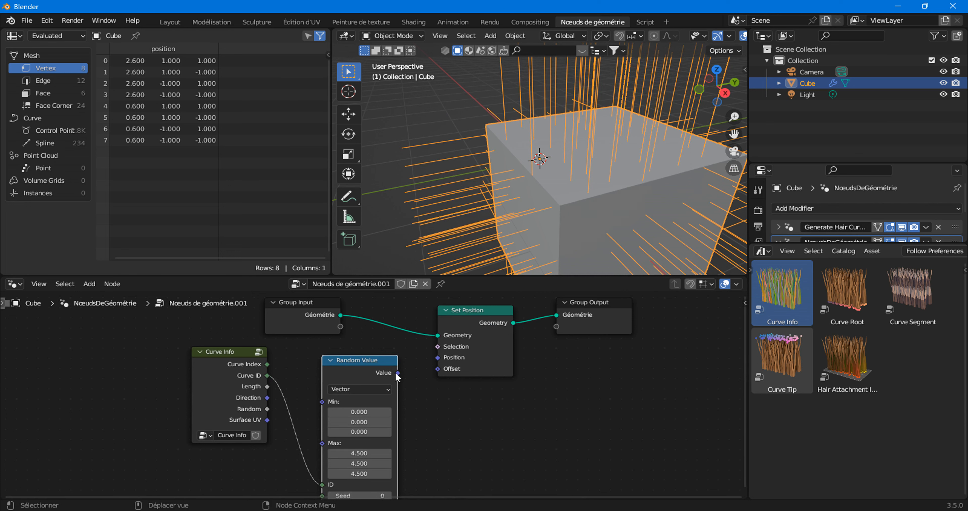
pyautogui.moveTo(398, 373); pyautogui.dragTo(437, 368)
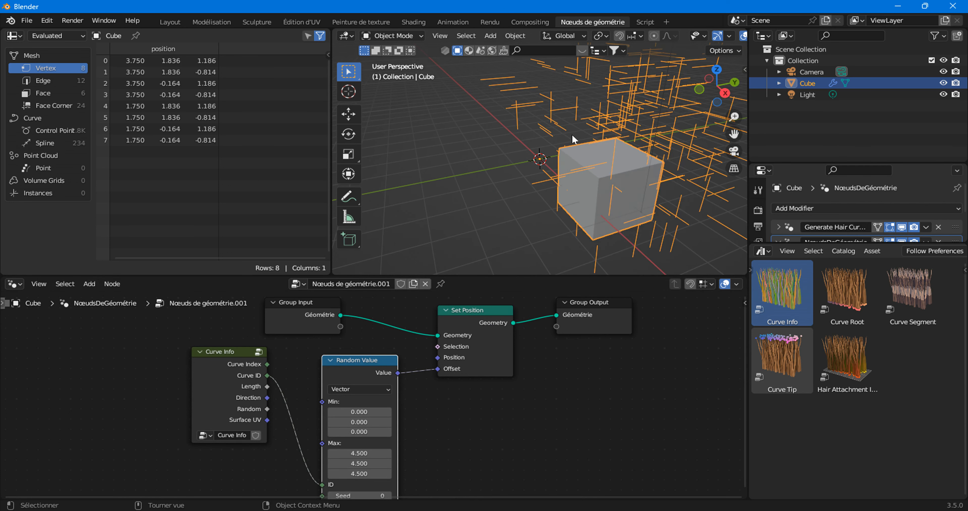
# Step: Move the Curve Info and Random Value nodes lower and the Group Input node left to free space before Set Position
pyautogui.scroll(-2, 404, 383)
pyautogui.moveTo(454, 438); pyautogui.dragTo(252, 444)
pyautogui.moveTo(327, 343); pyautogui.dragTo(223, 355)
pyautogui.click(323, 373)
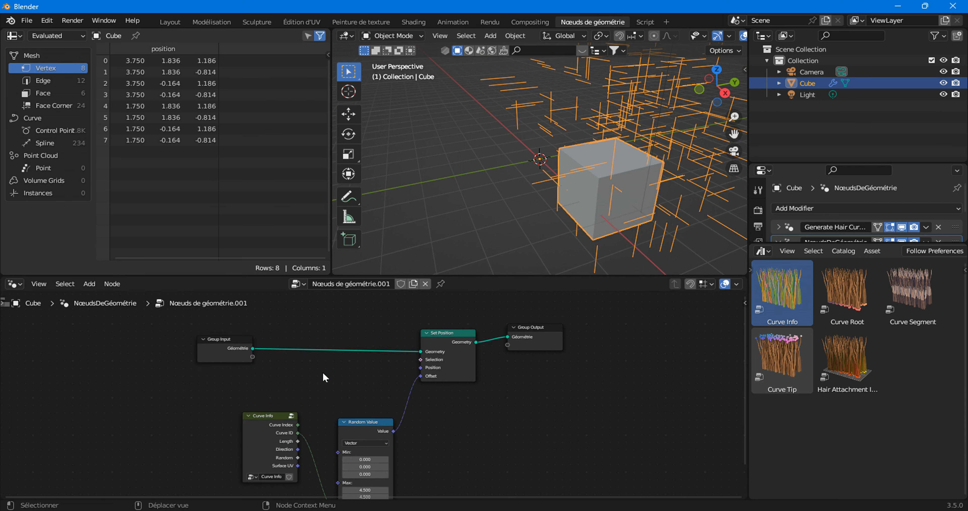
# Step: Insert a Delete Geometry node into the link between Group Input and Set Position
pyautogui.rightClick(323, 373)
pyautogui.moveTo(324, 370)
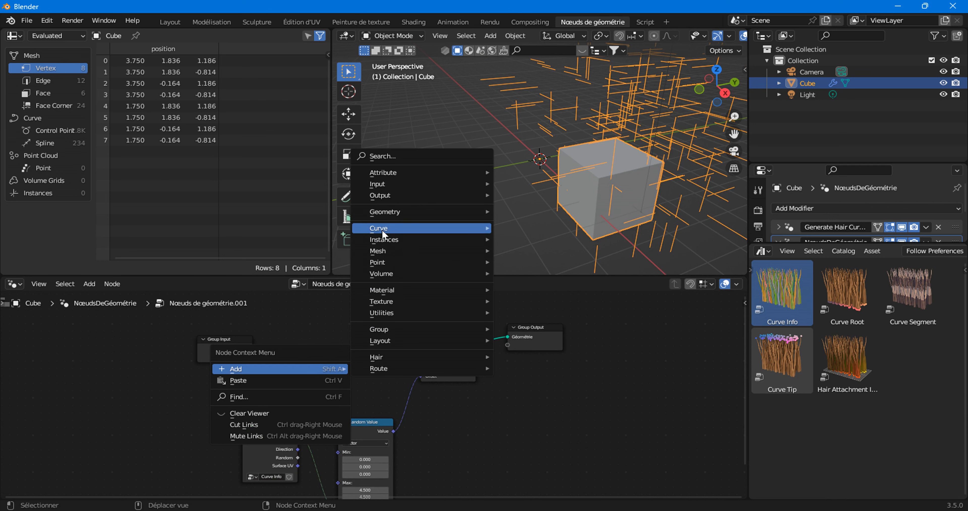
pyautogui.moveTo(381, 211)
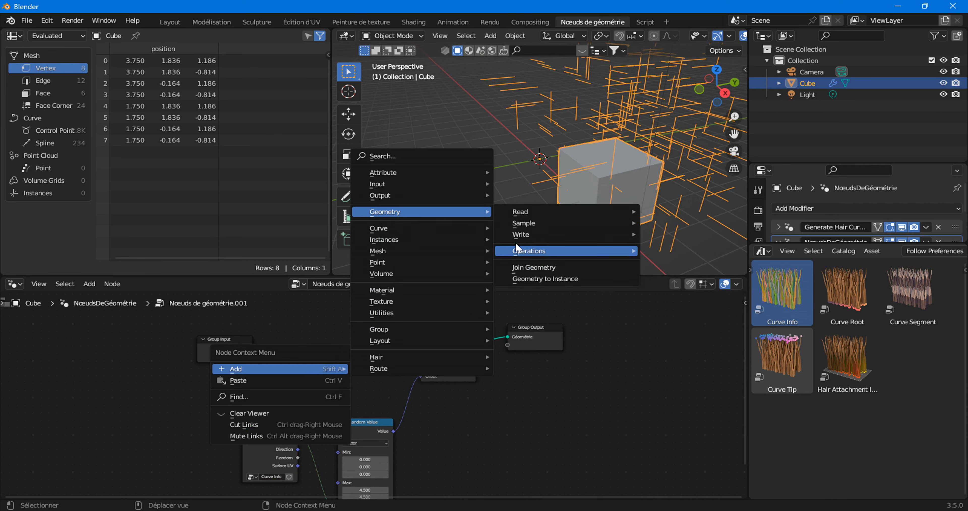
pyautogui.moveTo(517, 247)
pyautogui.click(681, 272)
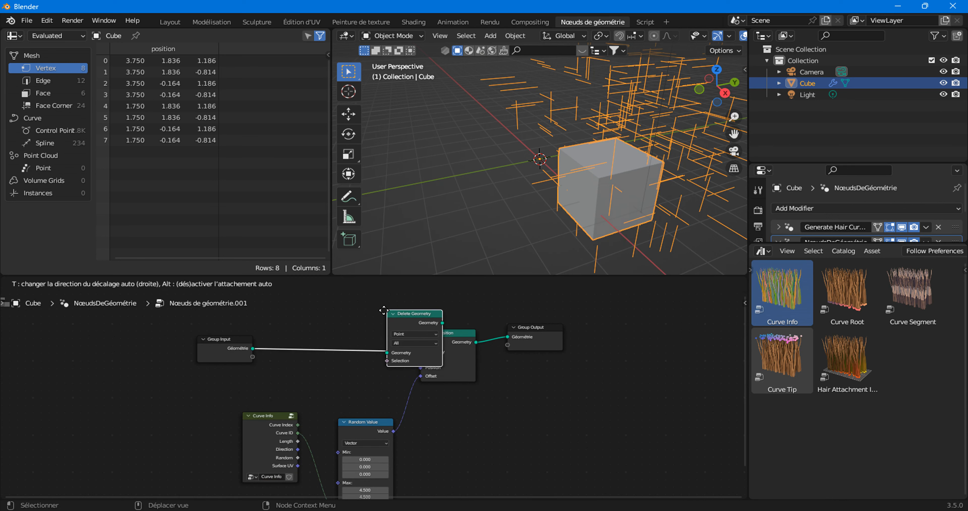
pyautogui.click(387, 310)
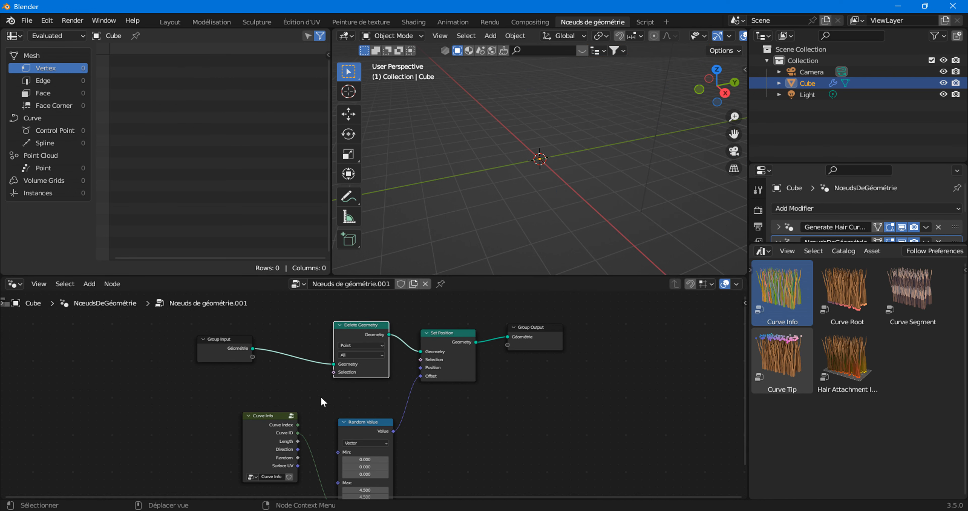
# Step: Add a second Random Value node set to Boolean and connect its Value to the Delete Geometry Selection
pyautogui.scroll(3, 321, 398)
pyautogui.rightClick(301, 391)
pyautogui.moveTo(300, 390)
pyautogui.moveTo(420, 335)
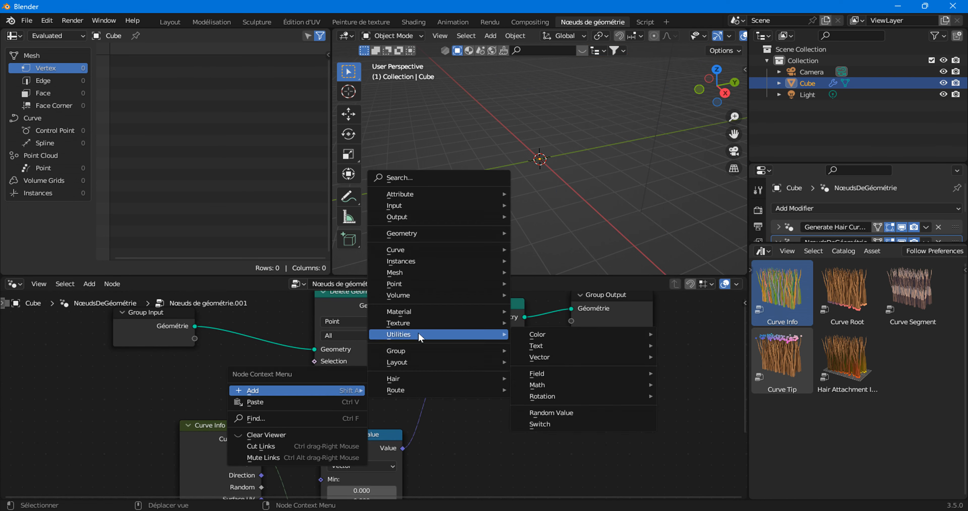
pyautogui.click(544, 411)
pyautogui.moveTo(205, 371); pyautogui.dragTo(378, 356)
pyautogui.click(127, 391)
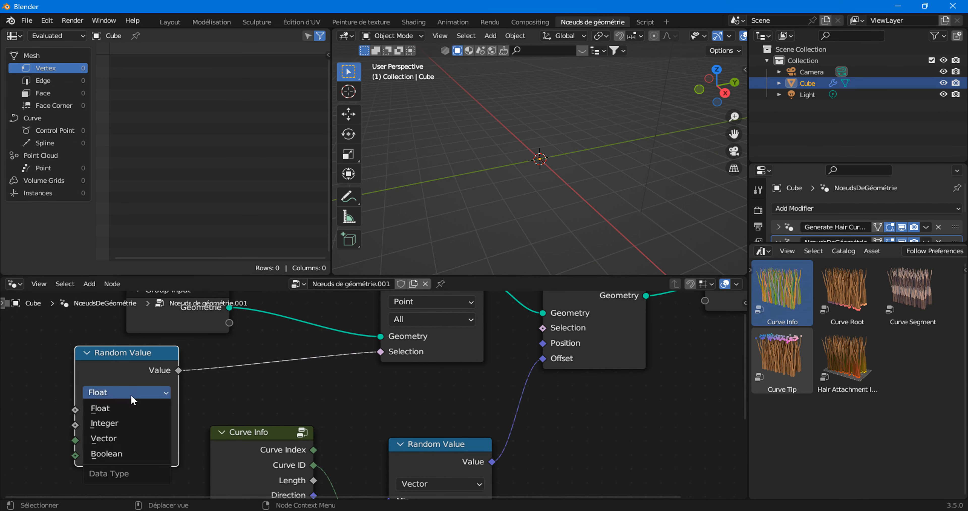
pyautogui.click(128, 453)
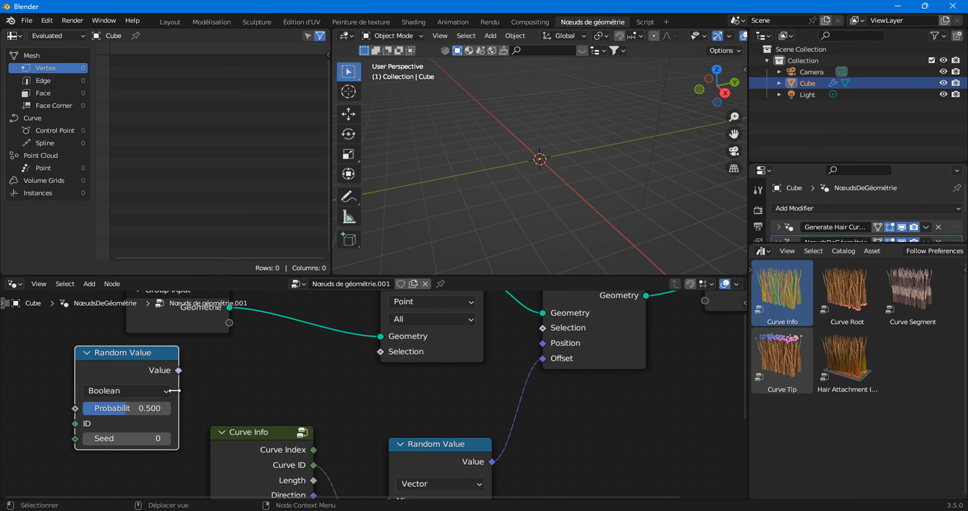
pyautogui.moveTo(182, 369); pyautogui.dragTo(375, 355)
pyautogui.moveTo(179, 369); pyautogui.dragTo(380, 352)
# Step: Adjust the Boolean Random Value node's Probability, trying 0.708 and settling on 0.508, and view the curves from another angle
pyautogui.moveTo(307, 380); pyautogui.dragTo(361, 367, button='middle')
pyautogui.moveTo(180, 396); pyautogui.dragTo(199, 396)
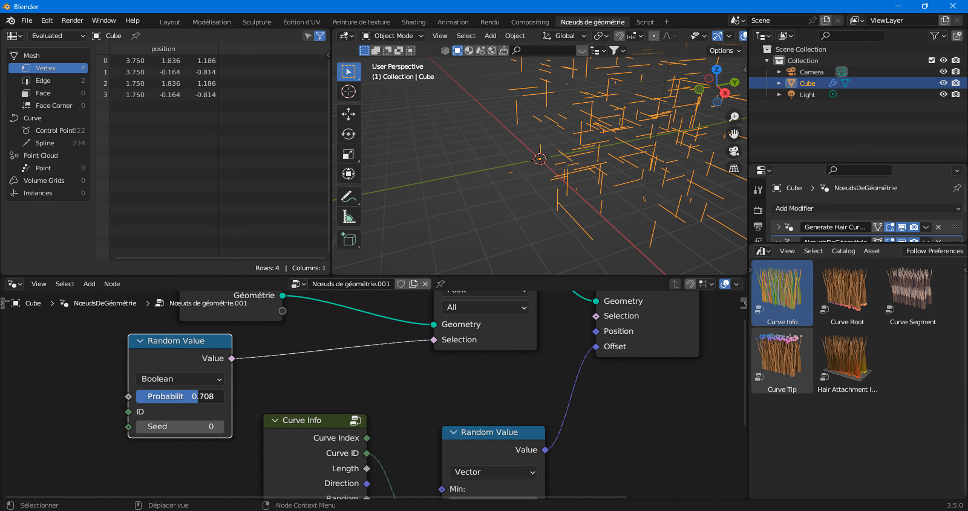
pyautogui.moveTo(562, 146); pyautogui.dragTo(536, 227, button='middle')
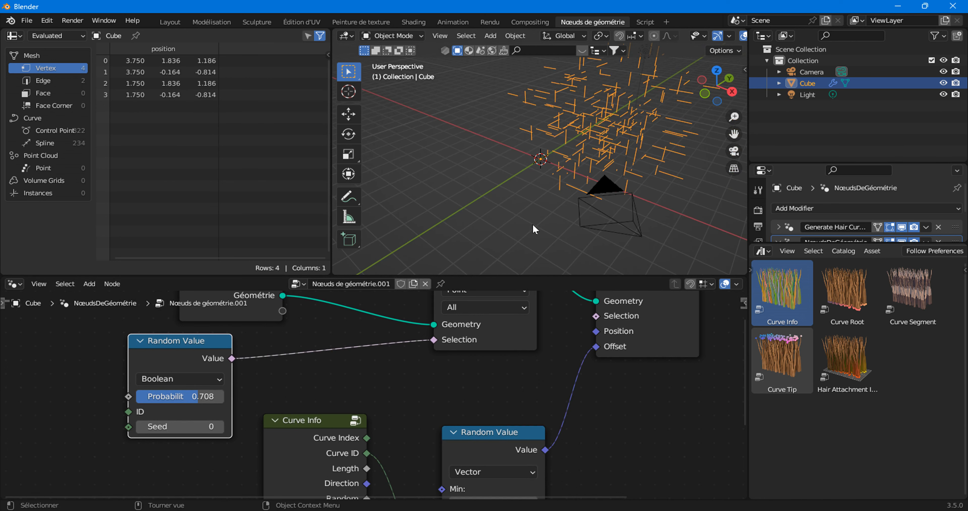
pyautogui.moveTo(181, 397)
pyautogui.mouseDown()
pyautogui.moveTo(162, 397)
pyautogui.moveTo(191, 396)
pyautogui.moveTo(158, 396)
pyautogui.moveTo(218, 397)
pyautogui.moveTo(161, 396)
pyautogui.moveTo(181, 396)
pyautogui.mouseUp()
# Step: Change the seed of the vector Random Value node that drives the offset
pyautogui.moveTo(344, 397); pyautogui.dragTo(283, 238, button='middle')
pyautogui.moveTo(433, 434); pyautogui.dragTo(473, 434)
pyautogui.scroll(-5, 281, 377)
pyautogui.moveTo(339, 328); pyautogui.dragTo(343, 429, button='middle')
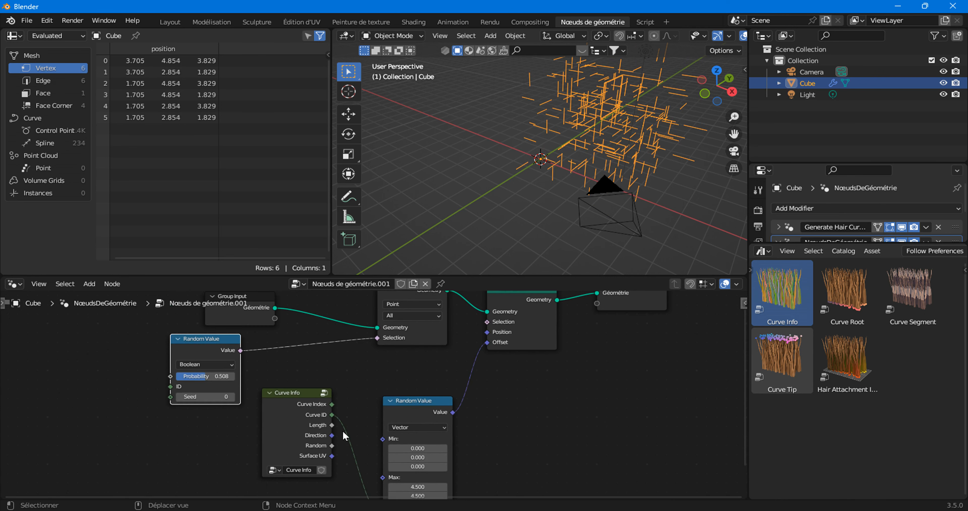
pyautogui.scroll(-3, 341, 420)
pyautogui.scroll(2, 348, 404)
pyautogui.moveTo(300, 353); pyautogui.dragTo(290, 346, button='middle')
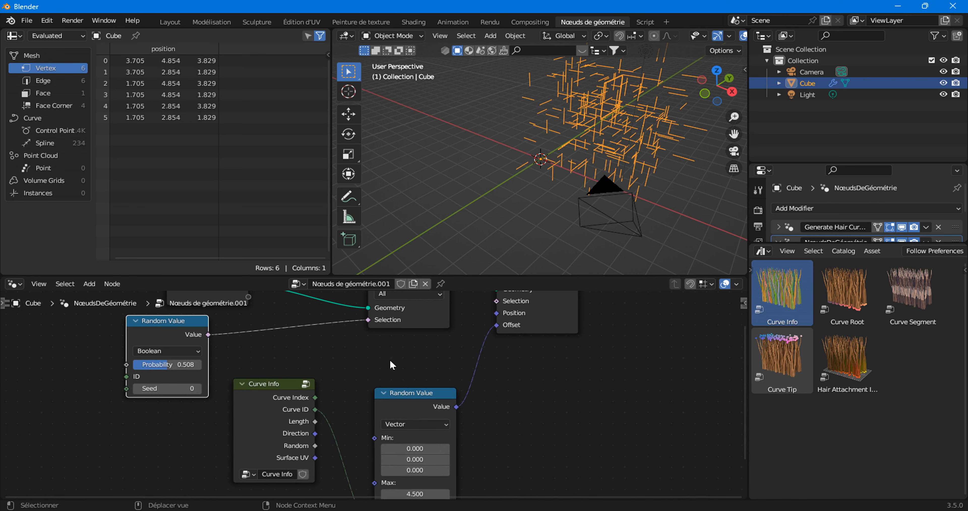
pyautogui.scroll(-2, 391, 362)
pyautogui.moveTo(445, 383); pyautogui.dragTo(453, 367, button='middle')
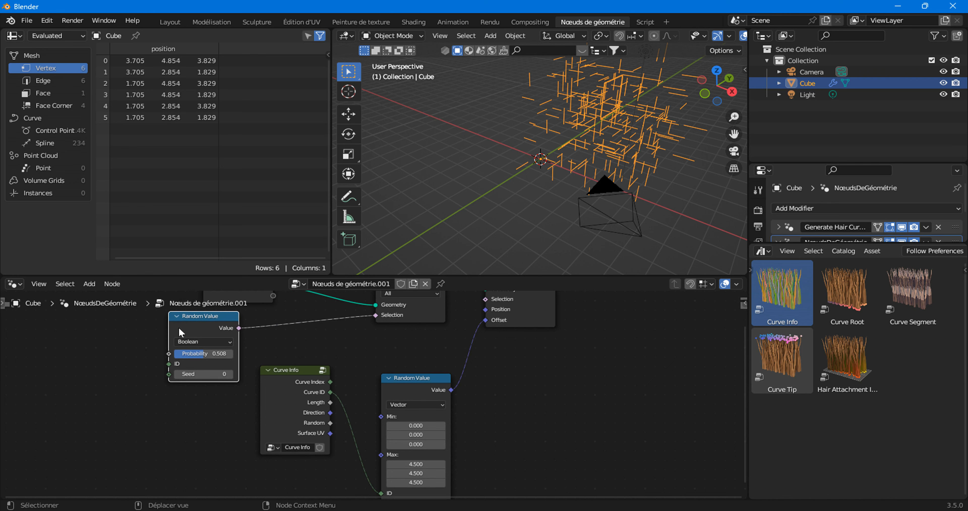
# Step: Delete the Boolean Random Value, Delete Geometry and vector Random Value nodes from the node tree
pyautogui.press('x')
pyautogui.click(413, 311)
pyautogui.press('x')
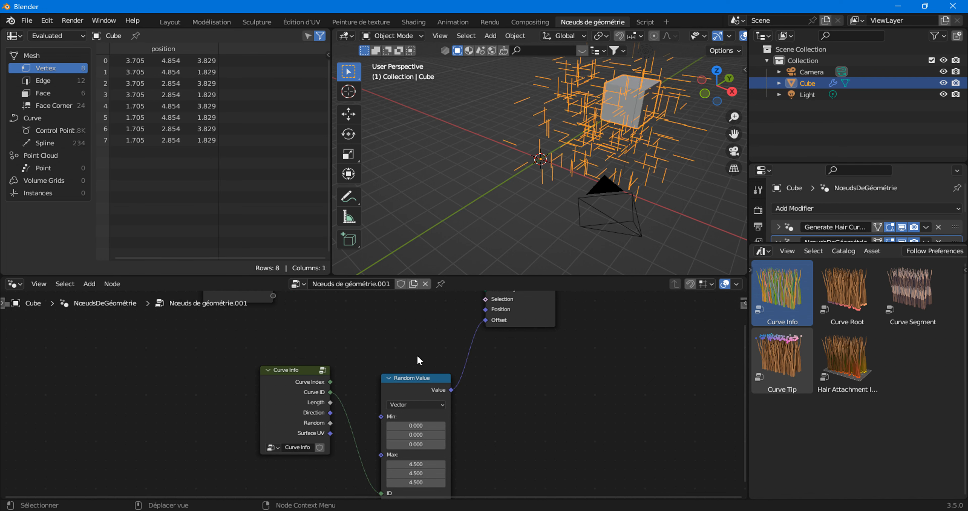
pyautogui.click(420, 393)
pyautogui.moveTo(420, 393); pyautogui.dragTo(383, 389, button='middle')
pyautogui.press('x')
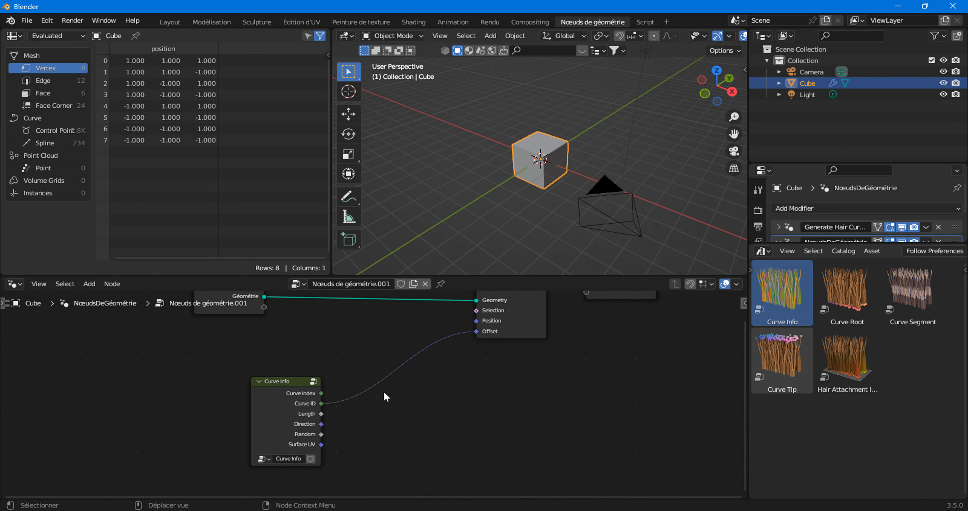
pyautogui.scroll(4, 381, 393)
# Step: Disconnect Curve Info's Curve ID from Set Position and set the X offset to 1.6 m
pyautogui.moveTo(260, 391); pyautogui.dragTo(288, 362)
pyautogui.moveTo(345, 355); pyautogui.dragTo(357, 407, button='middle')
pyautogui.click(507, 375)
pyautogui.moveTo(523, 358); pyautogui.dragTo(477, 391)
pyautogui.moveTo(563, 371); pyautogui.dragTo(594, 371)
pyautogui.moveTo(534, 180); pyautogui.dragTo(578, 175, button='middle')
pyautogui.scroll(5, 578, 174)
pyautogui.moveTo(199, 295); pyautogui.dragTo(357, 292)
pyautogui.moveTo(282, 399); pyautogui.dragTo(323, 349)
pyautogui.moveTo(432, 394); pyautogui.dragTo(414, 380, button='middle')
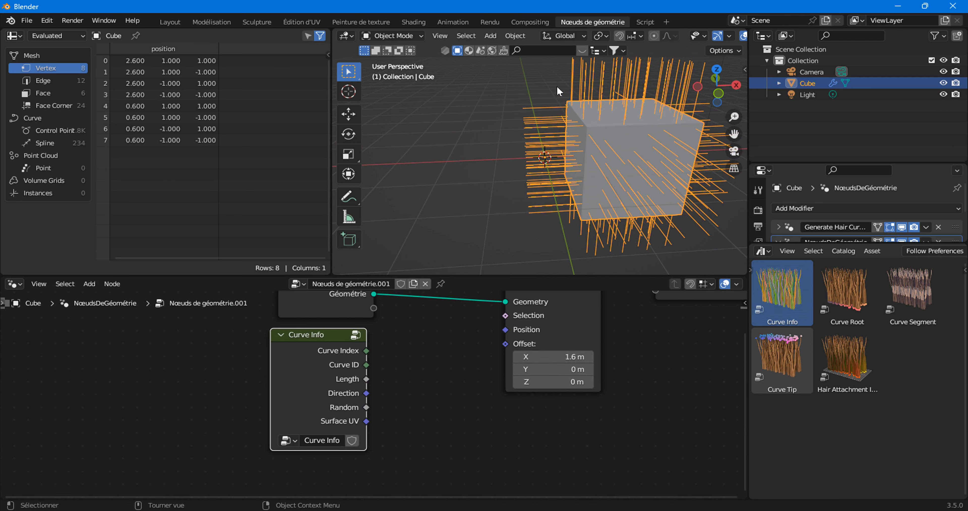
# Step: Add a Viewer node and connect Curve Info's Length to its Value and the Group Input geometry to its Geometry
pyautogui.rightClick(364, 381)
pyautogui.moveTo(324, 357)
pyautogui.moveTo(464, 184)
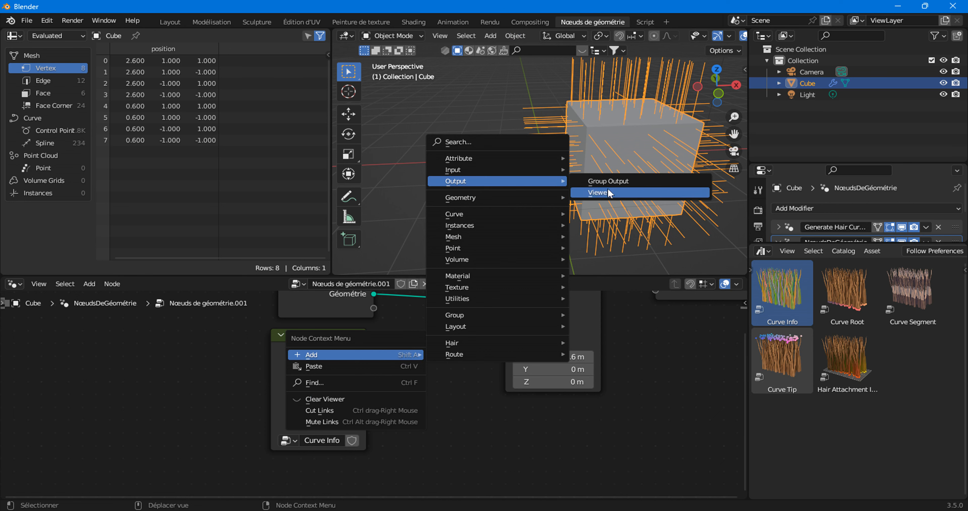
pyautogui.click(615, 192)
pyautogui.click(388, 345)
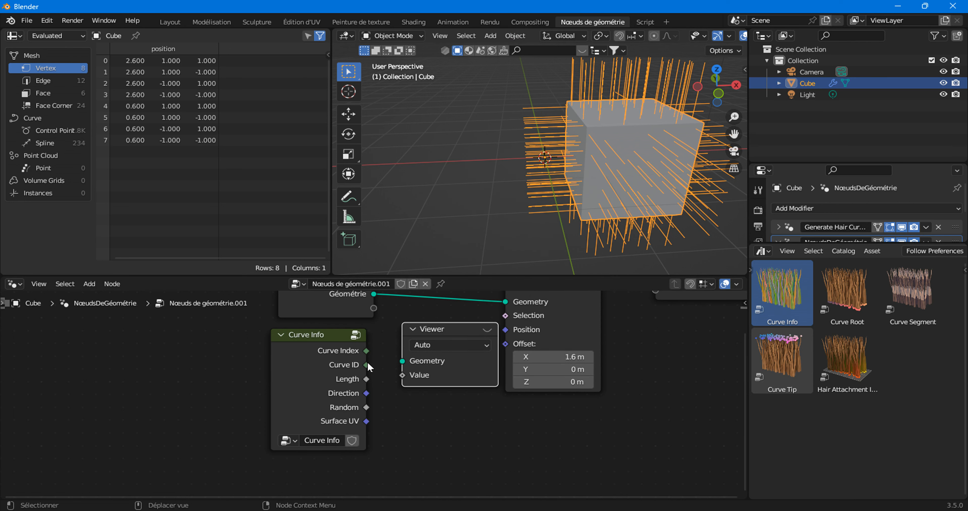
pyautogui.moveTo(366, 378); pyautogui.dragTo(402, 376)
pyautogui.moveTo(380, 362); pyautogui.dragTo(381, 382, button='middle')
pyautogui.moveTo(375, 314); pyautogui.dragTo(402, 381)
# Step: Inspect the curve control point and spline data and the Group Input geometry, moving Group Input and Curve Info away from the Viewer
pyautogui.click(47, 130)
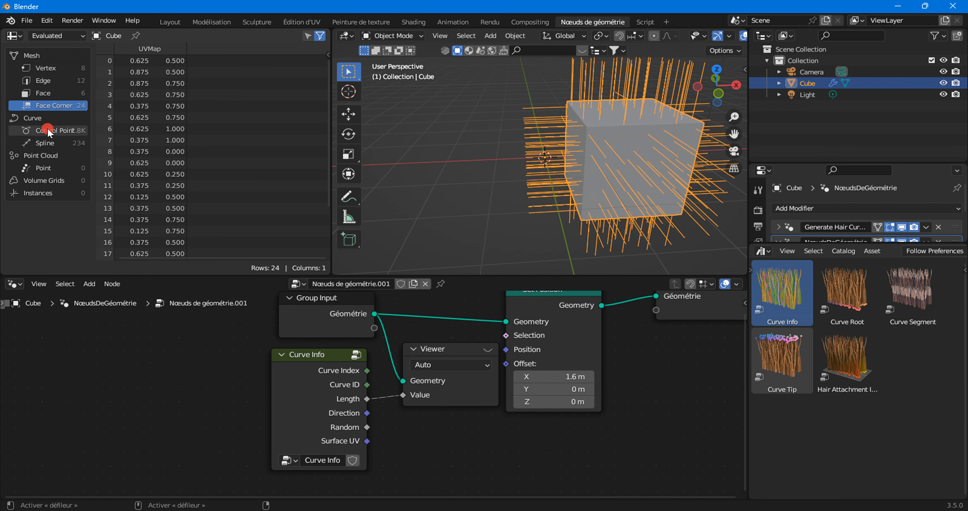
pyautogui.click(47, 143)
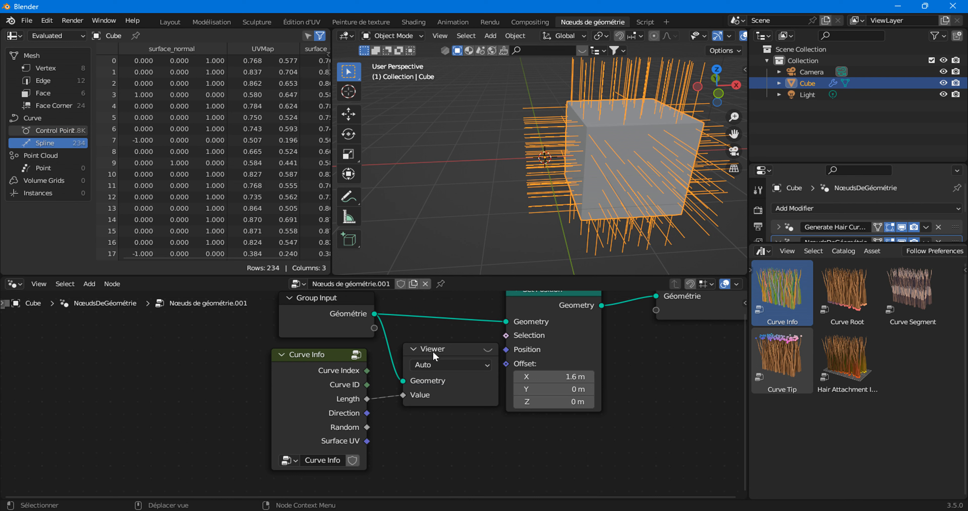
pyautogui.moveTo(319, 321); pyautogui.dragTo(174, 324)
pyautogui.moveTo(306, 412); pyautogui.dragTo(230, 451)
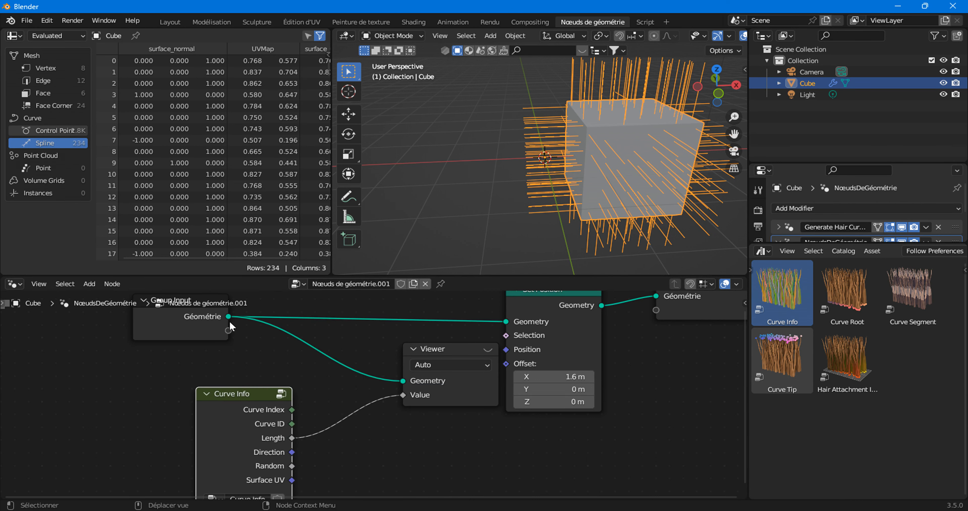
pyautogui.moveTo(229, 318)
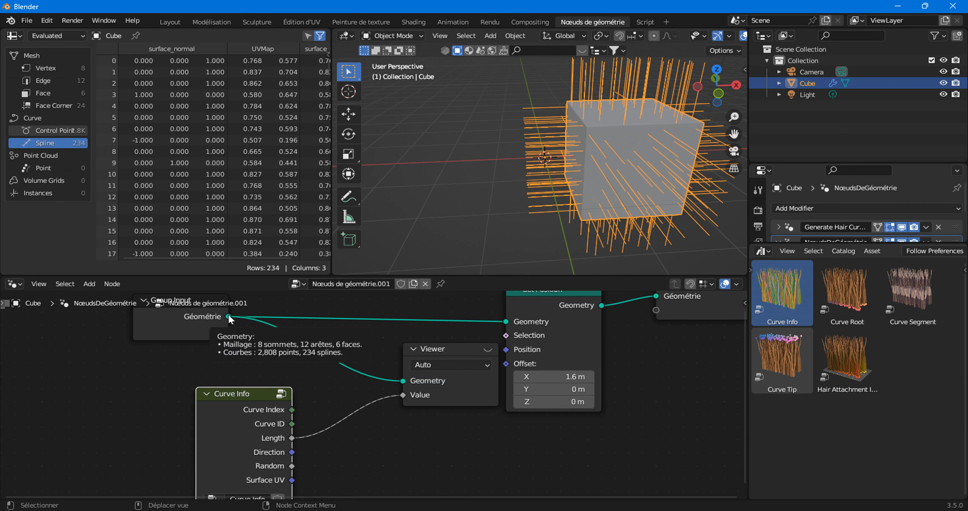
# Step: Insert a Separate Components node into the link between Group Input and the Viewer
pyautogui.moveTo(240, 396); pyautogui.dragTo(221, 429)
pyautogui.click(273, 365)
pyautogui.rightClick(273, 365)
pyautogui.moveTo(274, 365)
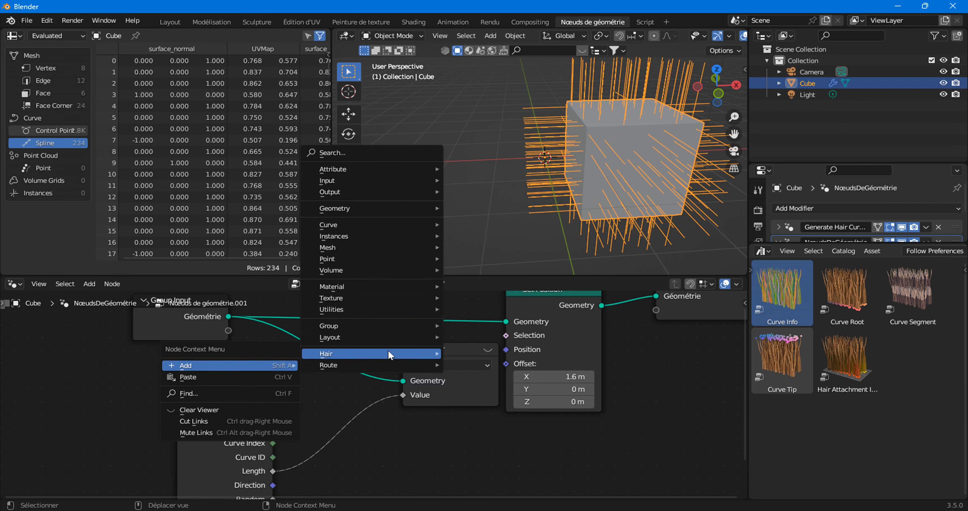
pyautogui.moveTo(358, 211)
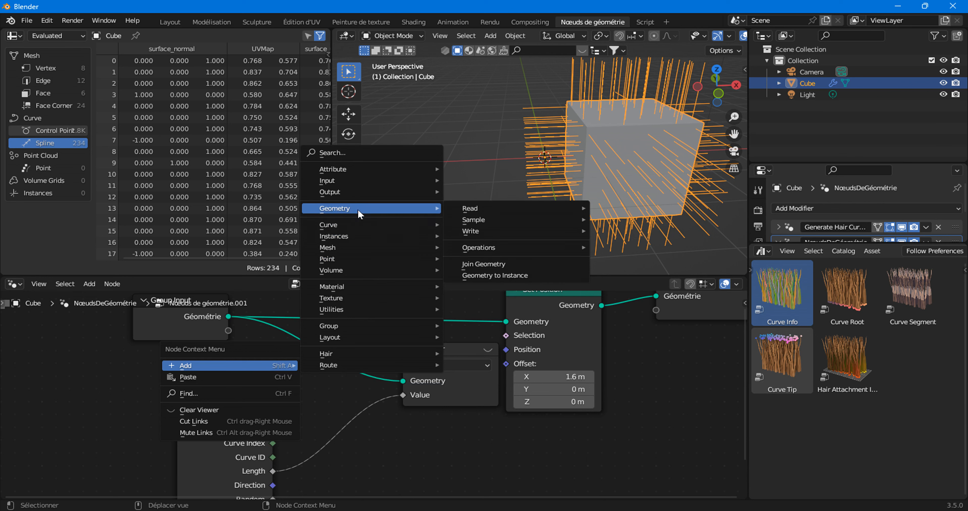
pyautogui.moveTo(498, 248)
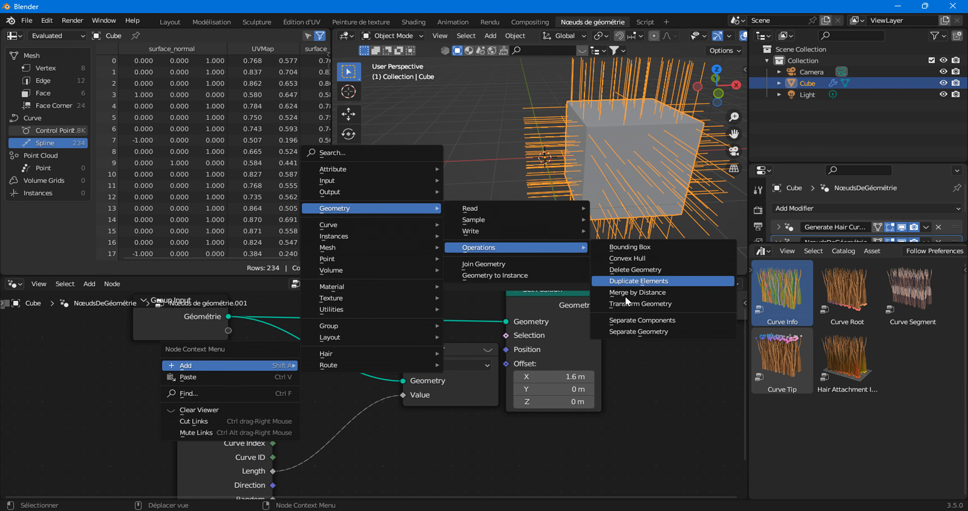
pyautogui.click(631, 320)
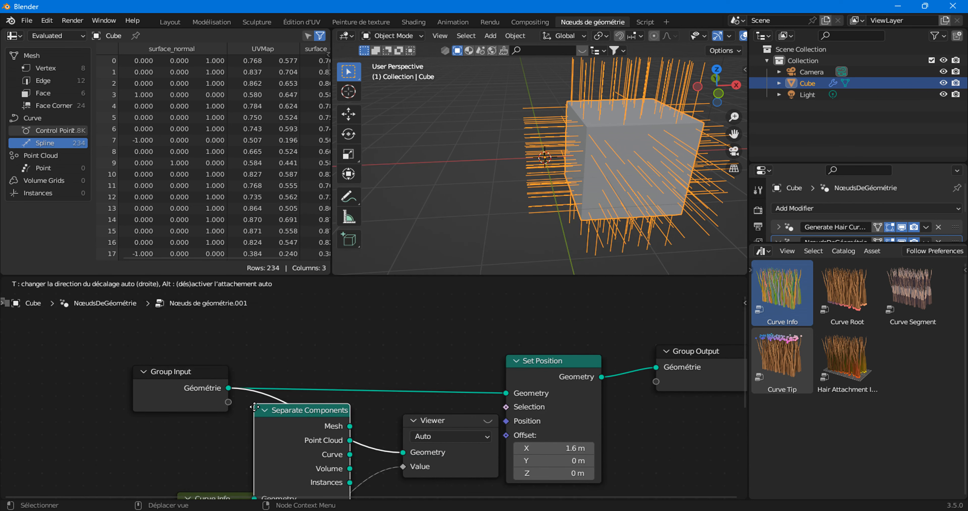
pyautogui.click(283, 411)
# Step: Connect the Curve output of Separate Components to the Viewer's Geometry and space out the nodes
pyautogui.moveTo(399, 379); pyautogui.dragTo(508, 306, button='middle')
pyautogui.moveTo(278, 311); pyautogui.dragTo(246, 310)
pyautogui.moveTo(338, 452); pyautogui.dragTo(302, 459)
pyautogui.moveTo(444, 341); pyautogui.dragTo(374, 308)
pyautogui.moveTo(417, 352); pyautogui.dragTo(550, 384)
pyautogui.moveTo(265, 310); pyautogui.dragTo(213, 316)
pyautogui.moveTo(349, 325); pyautogui.dragTo(317, 328)
# Step: Activate the Viewer node and examine the curve Length values in the spline data of the spreadsheet
pyautogui.click(52, 131)
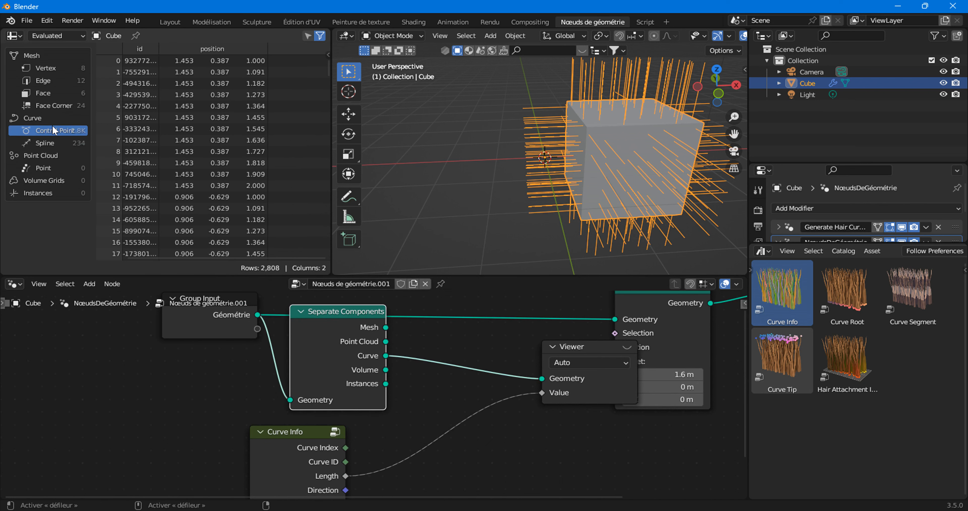
pyautogui.click(67, 105)
pyautogui.click(72, 93)
pyautogui.moveTo(586, 346); pyautogui.dragTo(525, 356)
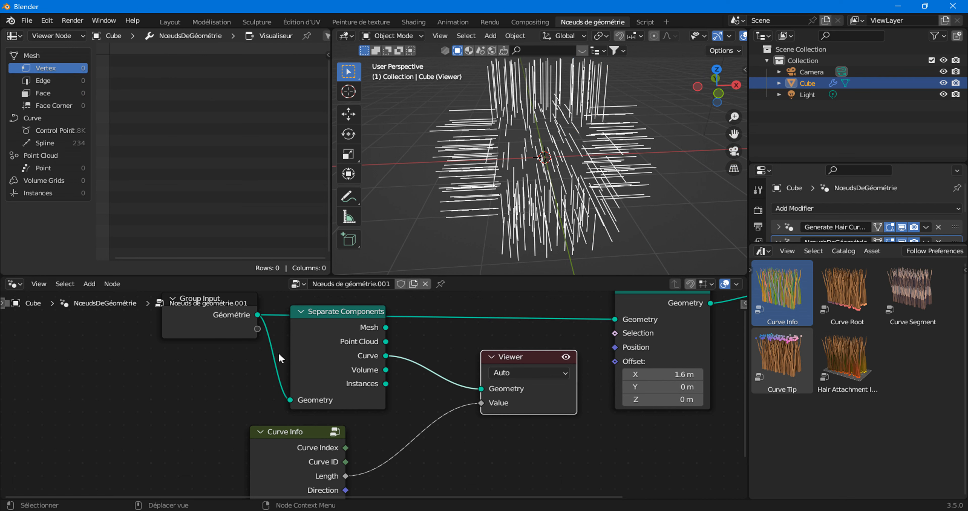
pyautogui.click(54, 130)
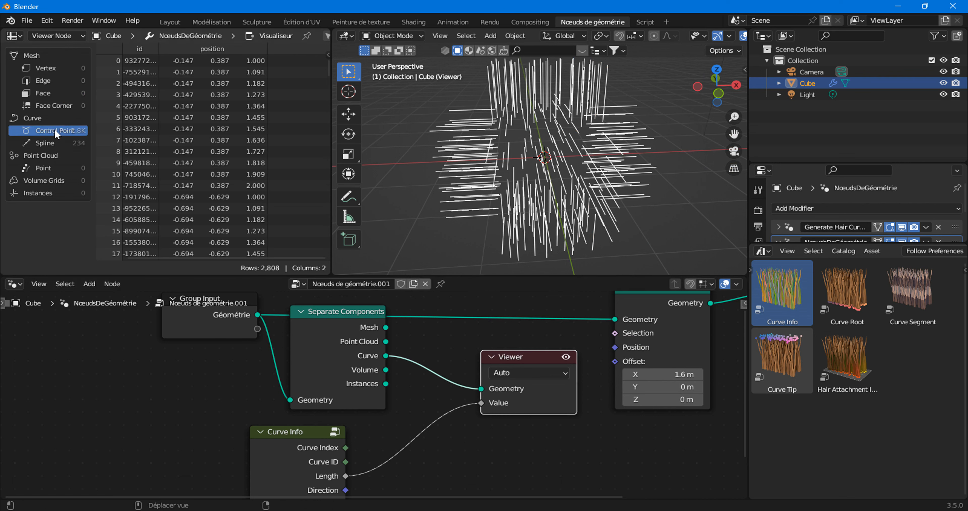
pyautogui.click(55, 138)
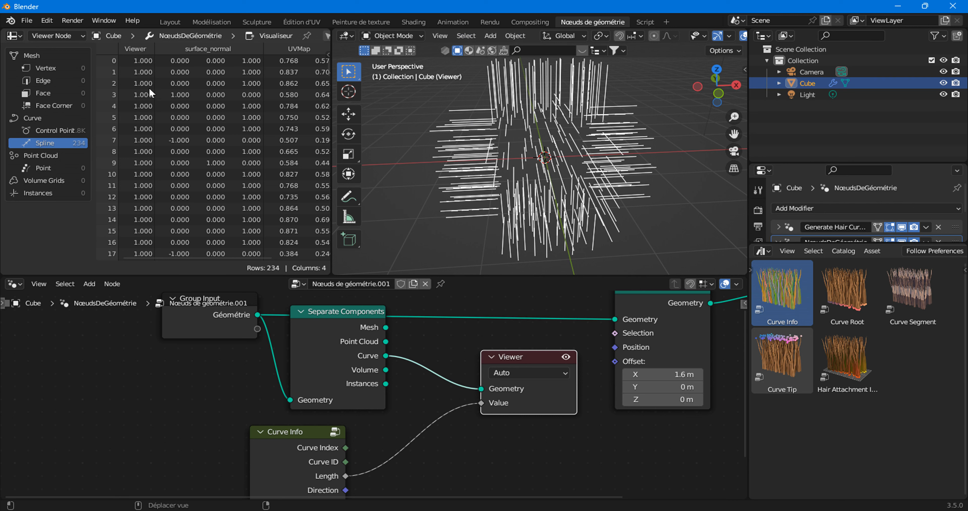
pyautogui.scroll(-4, 132, 79)
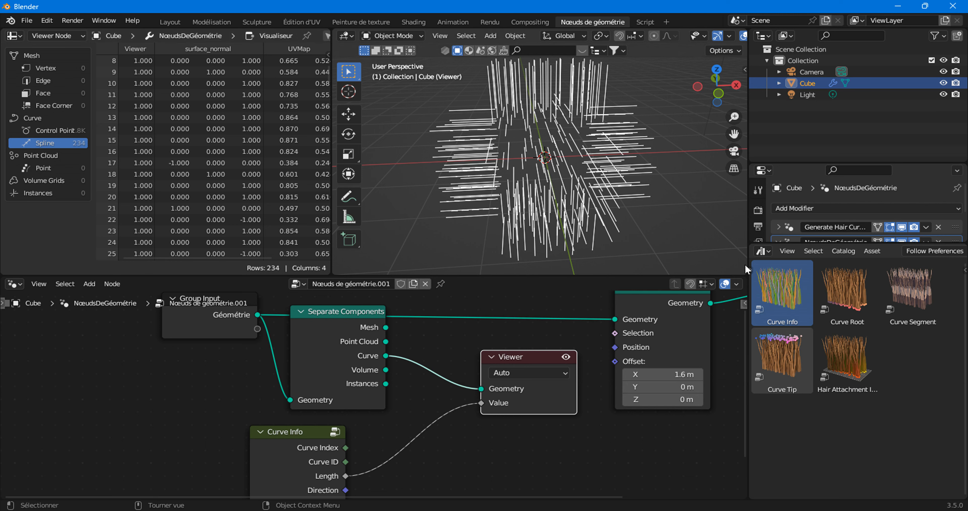
# Step: Enlarge the modifier settings area and set the Generate Hair Curves Hair Length to 1.34 m
pyautogui.click(784, 247)
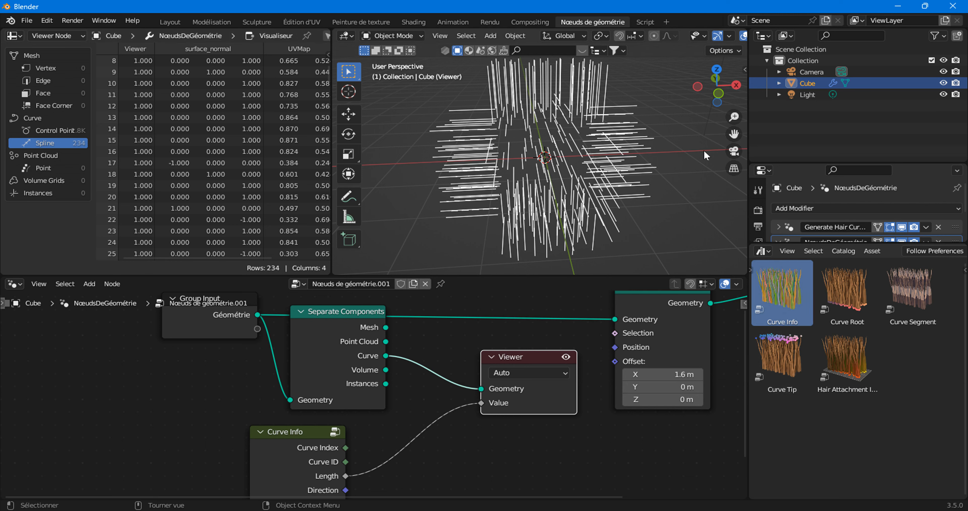
pyautogui.moveTo(799, 242); pyautogui.dragTo(800, 370)
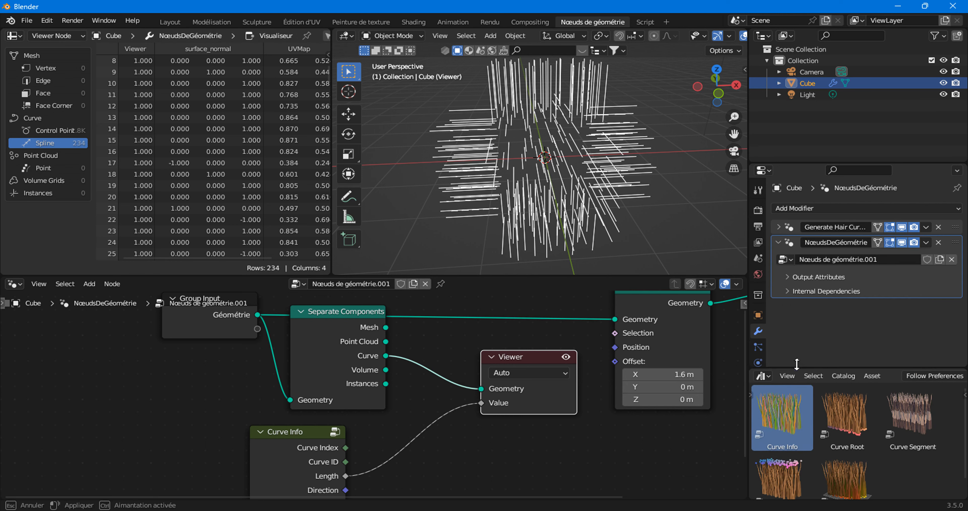
pyautogui.click(779, 228)
pyautogui.scroll(-5, 823, 268)
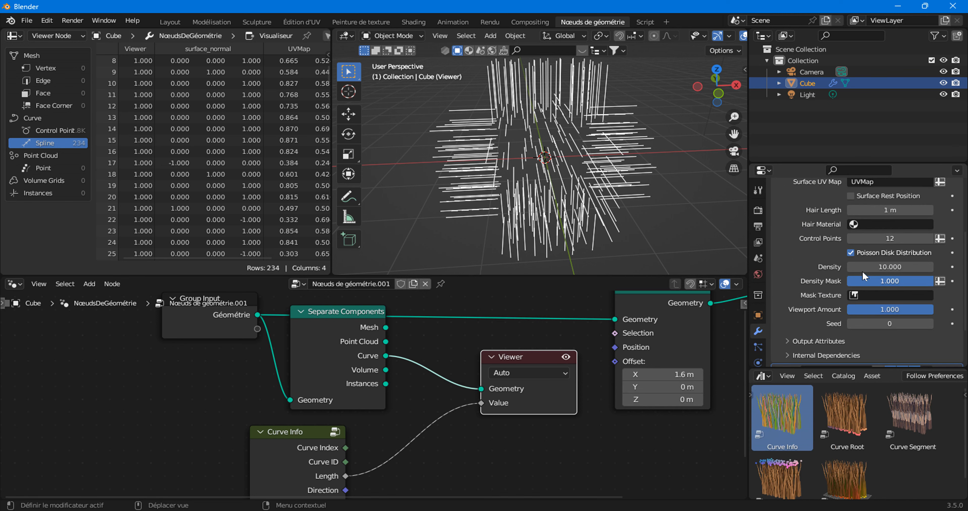
pyautogui.moveTo(865, 209); pyautogui.dragTo(882, 209)
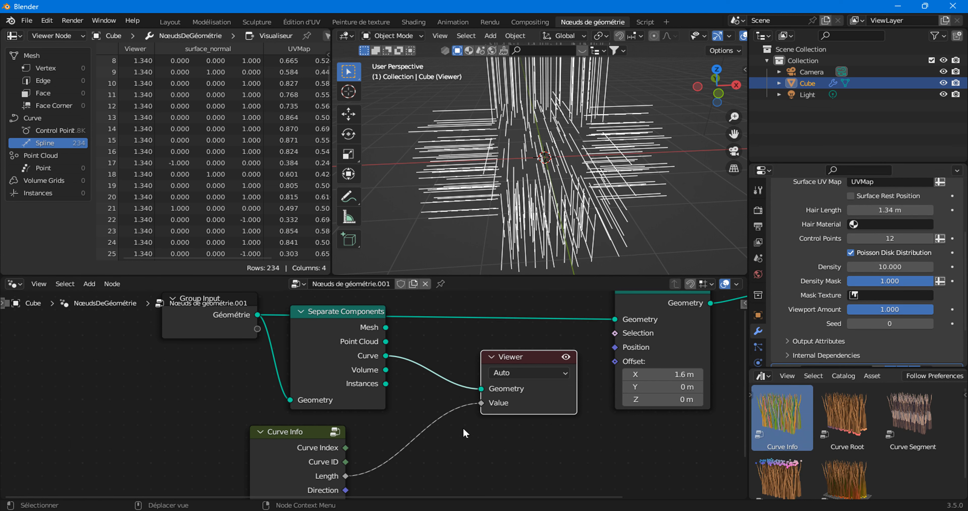
# Step: Delete the Viewer node and feed Set Position from the Curve output of Separate Components
pyautogui.moveTo(426, 440); pyautogui.dragTo(451, 390, button='middle')
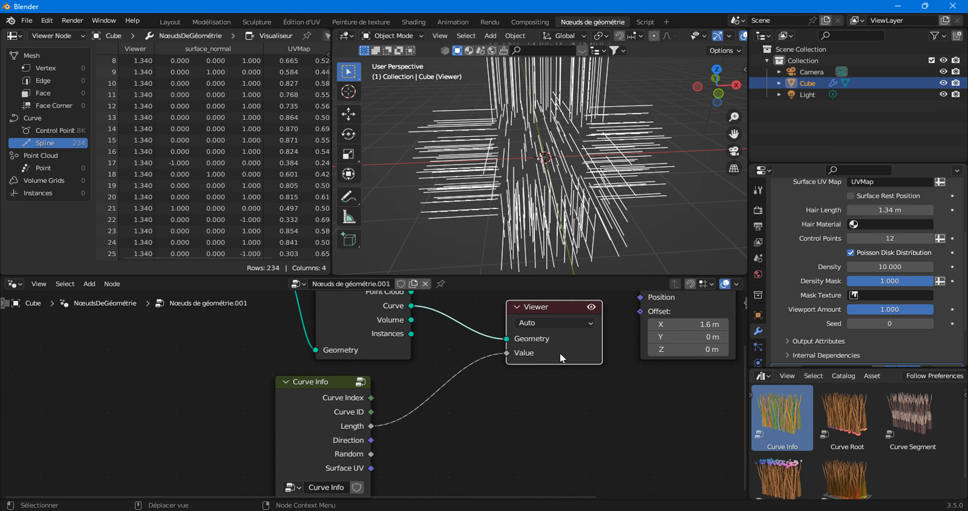
pyautogui.moveTo(559, 351)
pyautogui.press('x')
pyautogui.scroll(-3, 501, 372)
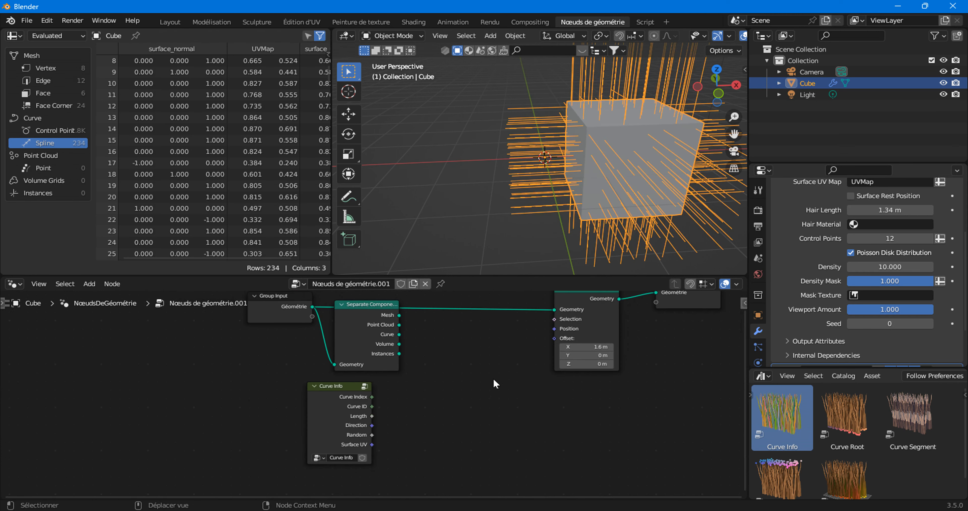
pyautogui.moveTo(316, 442); pyautogui.dragTo(411, 409)
pyautogui.moveTo(340, 376); pyautogui.dragTo(340, 381)
pyautogui.press('x')
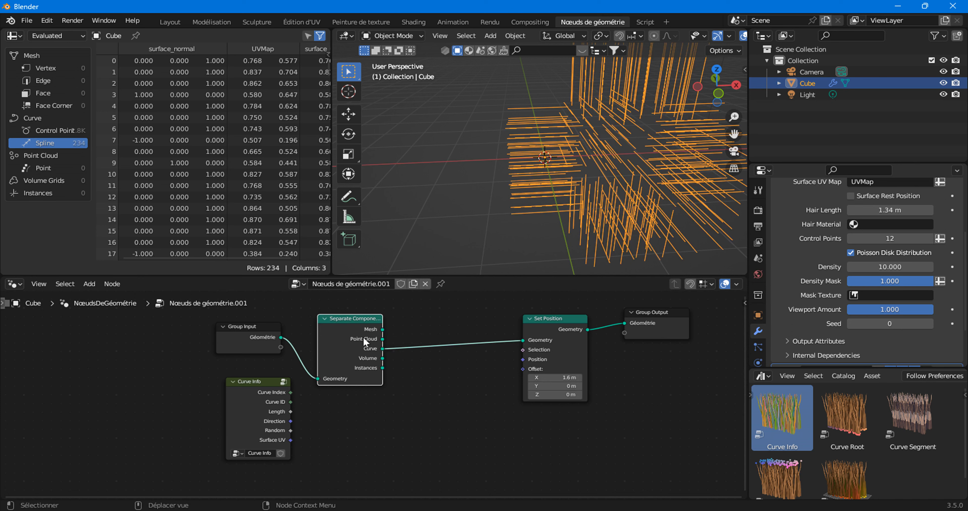
pyautogui.moveTo(339, 339); pyautogui.dragTo(318, 324)
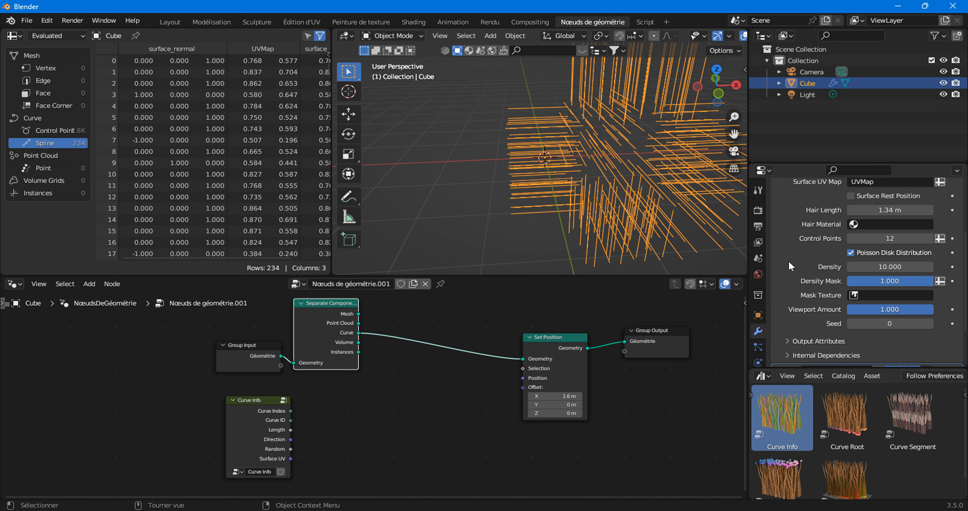
# Step: Set the Generate Hair Curves Control Points to 2 and collapse that modifier's settings
pyautogui.click(879, 238)
pyautogui.write('2')
pyautogui.press('Return')
pyautogui.scroll(5, 827, 240)
pyautogui.click(778, 227)
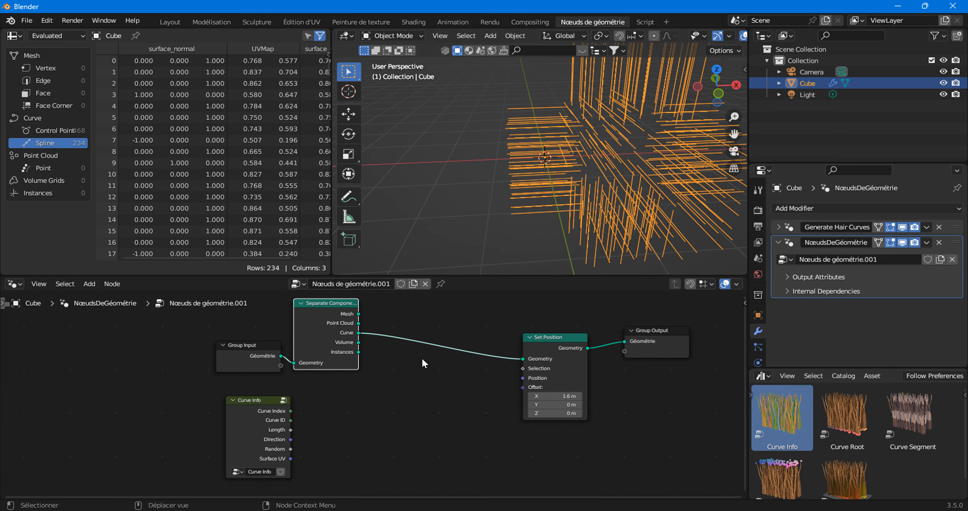
# Step: Insert an Instance on Points node between Separate Components and Set Position
pyautogui.rightClick(409, 387)
pyautogui.moveTo(410, 387)
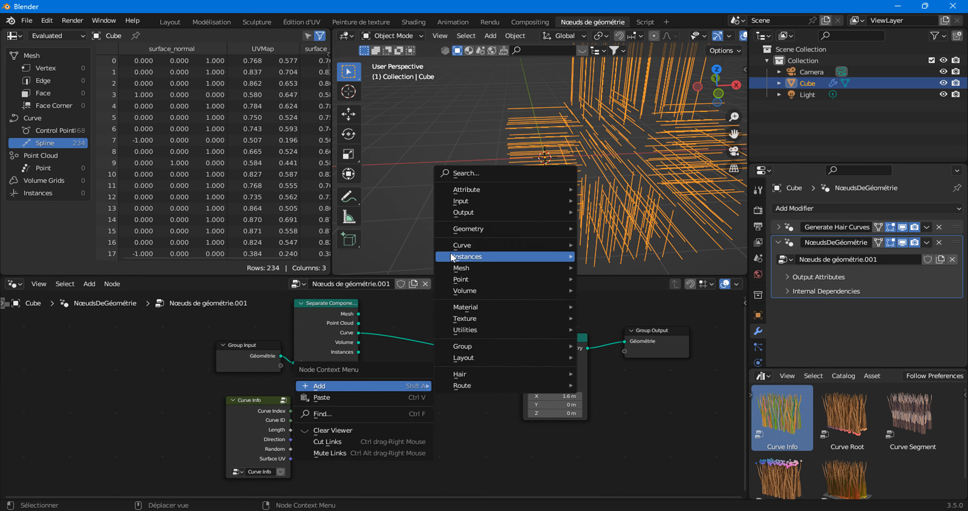
pyautogui.moveTo(452, 257)
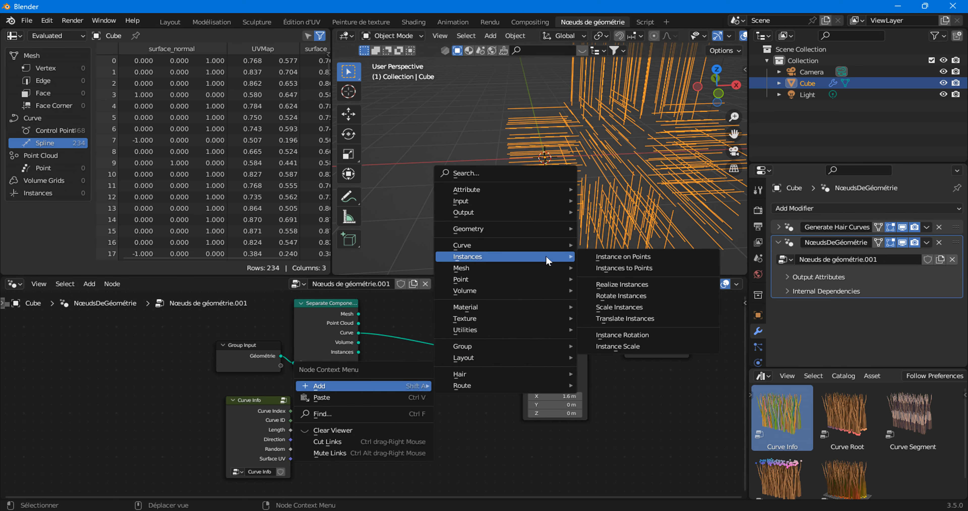
pyautogui.click(631, 256)
pyautogui.click(413, 331)
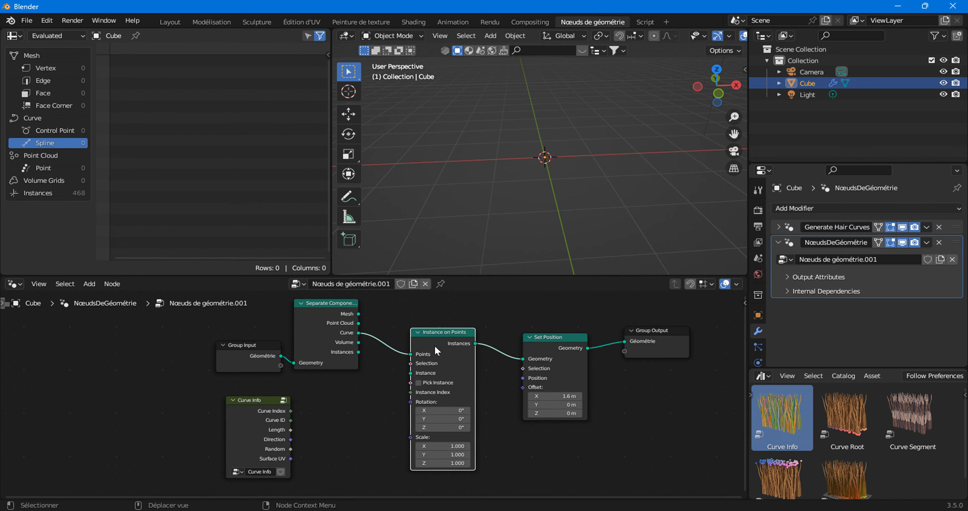
pyautogui.scroll(2, 406, 376)
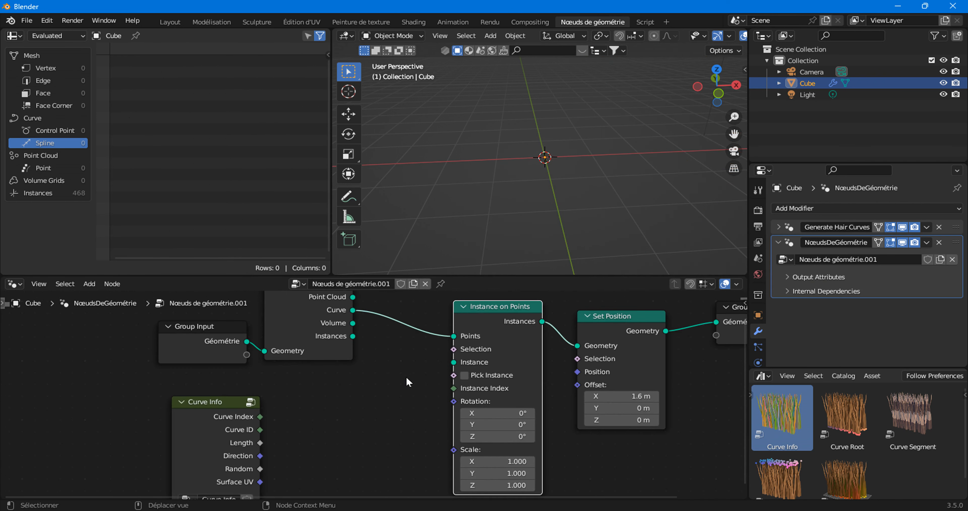
# Step: Add a Cube mesh primitive node and connect its Mesh to the Instance input of Instance on Points
pyautogui.scroll(-2, 405, 376)
pyautogui.rightClick(409, 369)
pyautogui.moveTo(408, 369)
pyautogui.moveTo(494, 255)
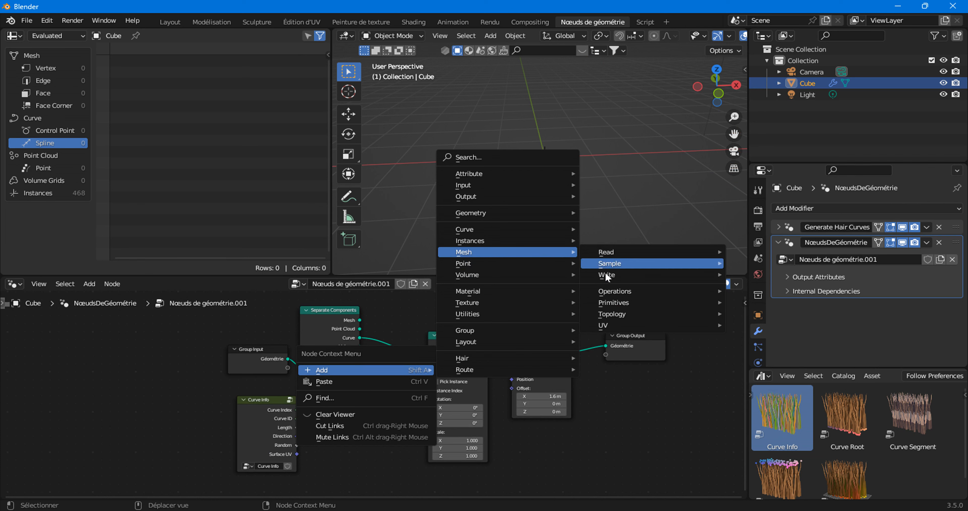
pyautogui.moveTo(599, 301)
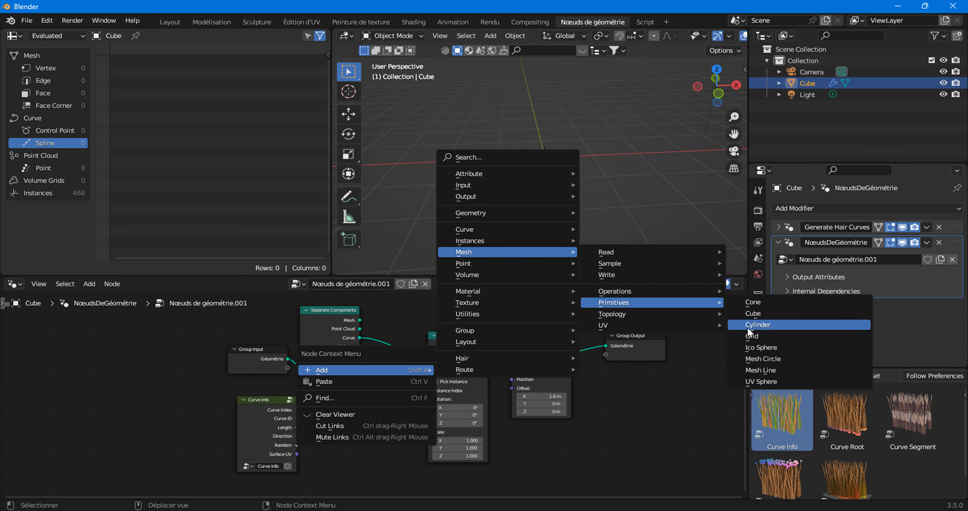
pyautogui.click(753, 314)
pyautogui.click(342, 389)
pyautogui.scroll(2, 368, 387)
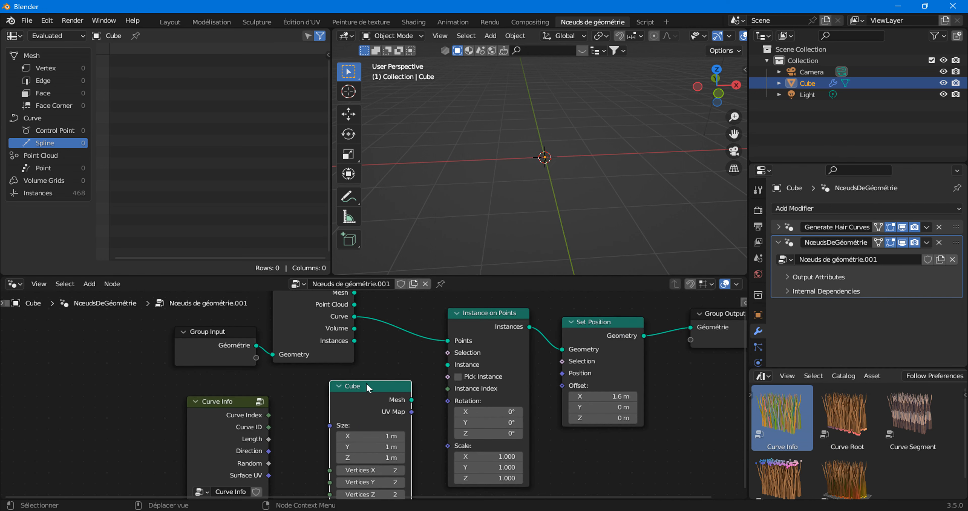
pyautogui.moveTo(412, 392); pyautogui.dragTo(450, 367)
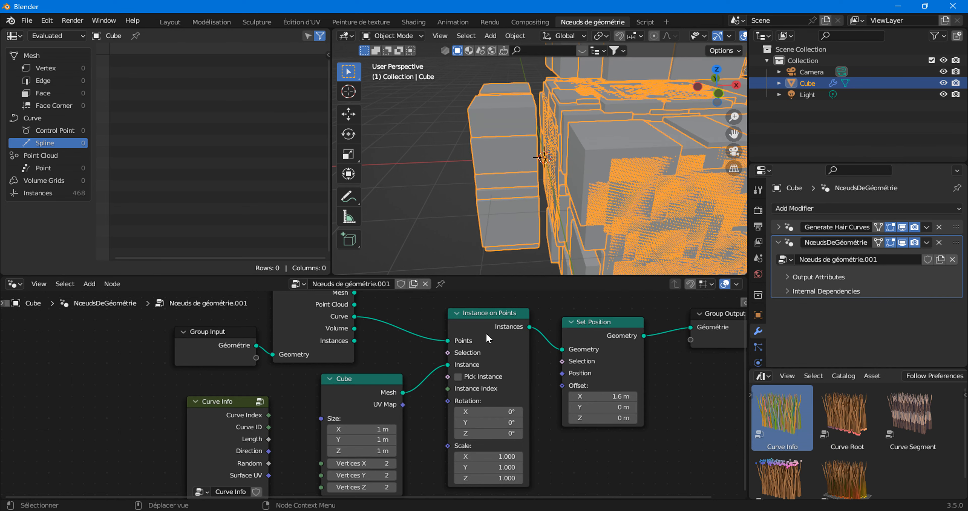
# Step: Reduce the Cube node's Size to 0.17 m on X, Y and Z
pyautogui.scroll(1, 407, 402)
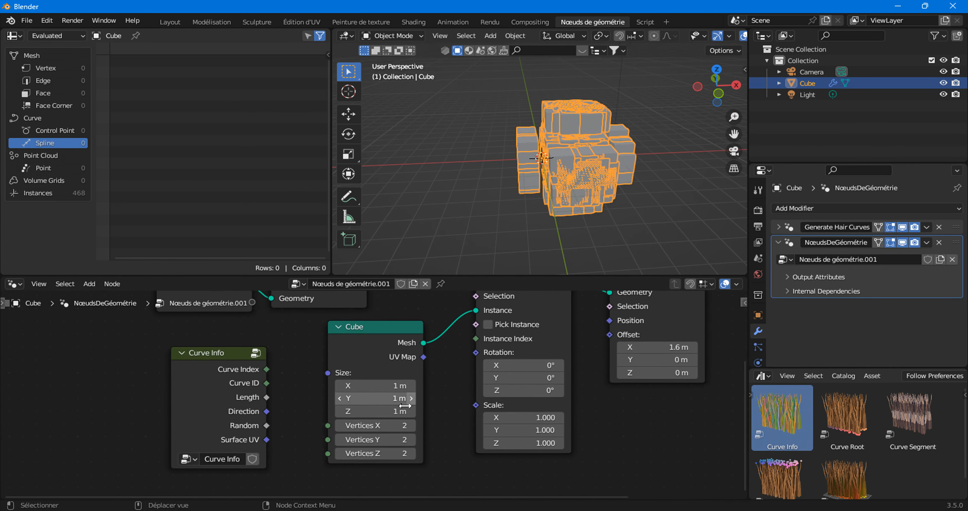
pyautogui.moveTo(389, 385); pyautogui.dragTo(360, 411)
pyautogui.moveTo(565, 175); pyautogui.dragTo(524, 170, button='middle')
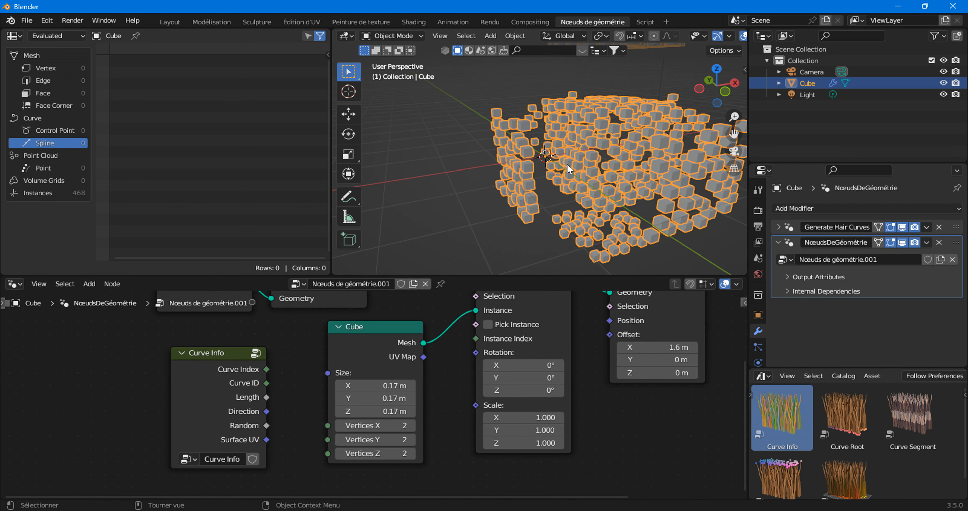
# Step: Set the Cube node's X Size to 0.87 m so the instances become elongated bars
pyautogui.click(376, 385)
pyautogui.write('1.27')
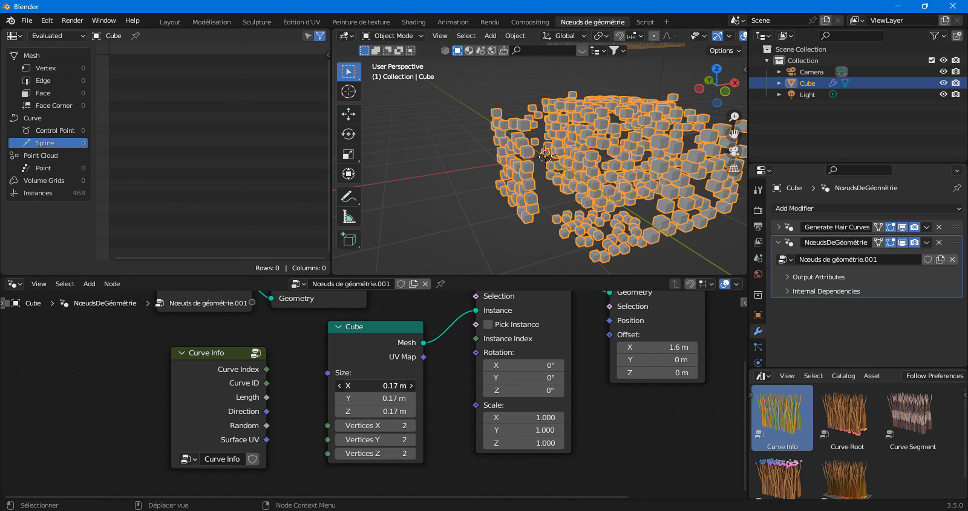
pyautogui.press('Return')
pyautogui.moveTo(376, 385)
pyautogui.mouseDown()
pyautogui.moveTo(361, 385)
pyautogui.moveTo(372, 385)
pyautogui.mouseUp()
pyautogui.moveTo(560, 195); pyautogui.dragTo(605, 179, button='middle')
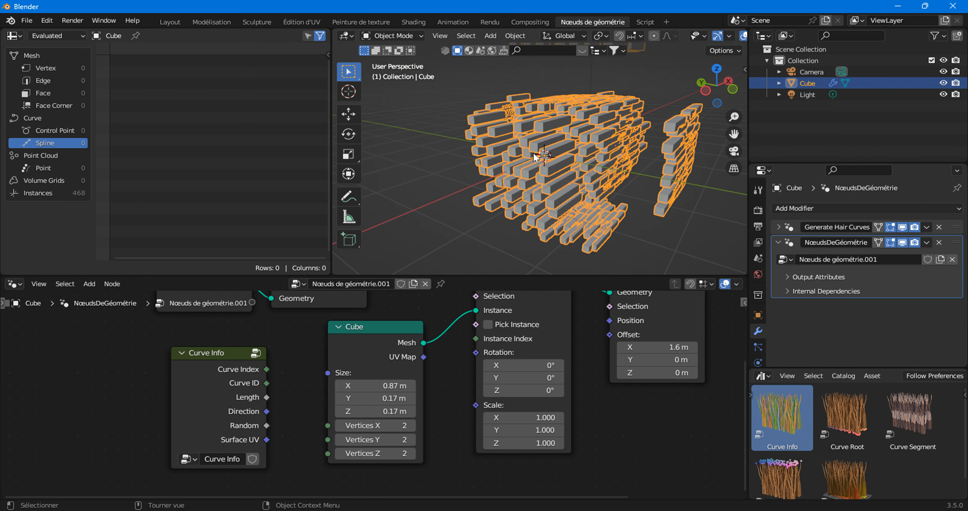
pyautogui.moveTo(573, 145); pyautogui.dragTo(542, 148, button='middle')
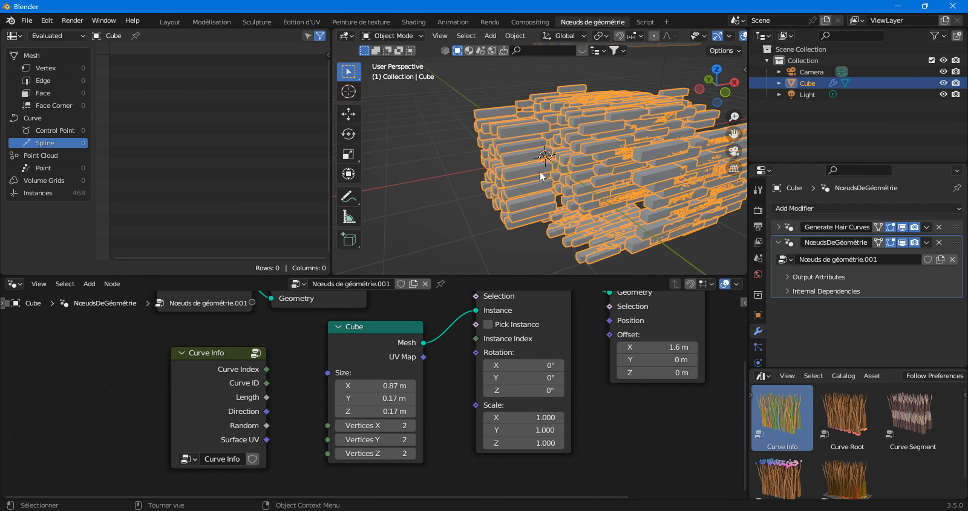
# Step: Add an Align Euler to Vector node below the Set Position node
pyautogui.scroll(-1, 356, 389)
pyautogui.scroll(-6, 339, 384)
pyautogui.moveTo(340, 384); pyautogui.dragTo(329, 422, button='middle')
pyautogui.moveTo(352, 392); pyautogui.dragTo(330, 395)
pyautogui.rightClick(369, 347)
pyautogui.moveTo(369, 347)
pyautogui.moveTo(431, 290)
pyautogui.moveTo(559, 352)
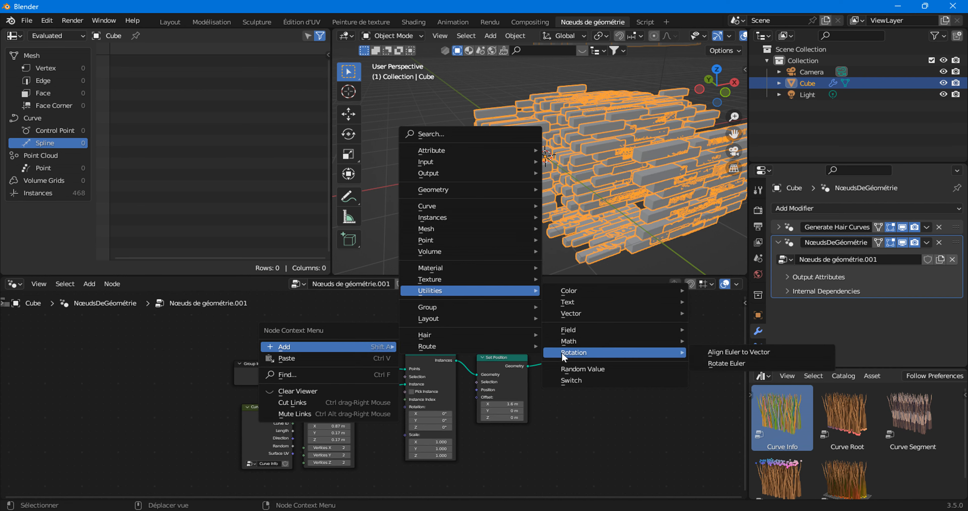
pyautogui.click(717, 355)
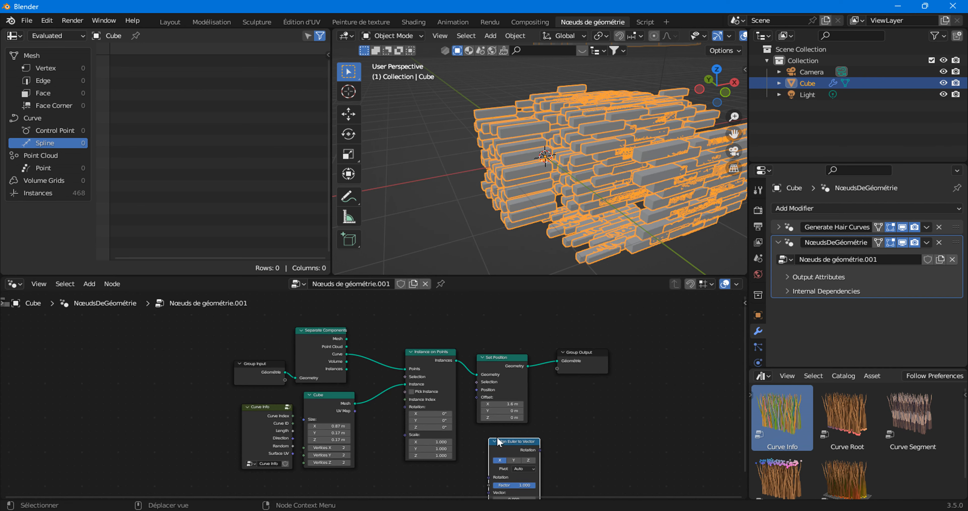
pyautogui.click(491, 442)
# Step: Widen the gap between the Cube and Instance on Points nodes and place Align Euler to Vector in it
pyautogui.moveTo(491, 443); pyautogui.dragTo(567, 409, button='middle')
pyautogui.moveTo(304, 391); pyautogui.dragTo(396, 419)
pyautogui.moveTo(408, 377); pyautogui.dragTo(336, 383)
pyautogui.moveTo(580, 412); pyautogui.dragTo(400, 387)
pyautogui.scroll(2, 400, 388)
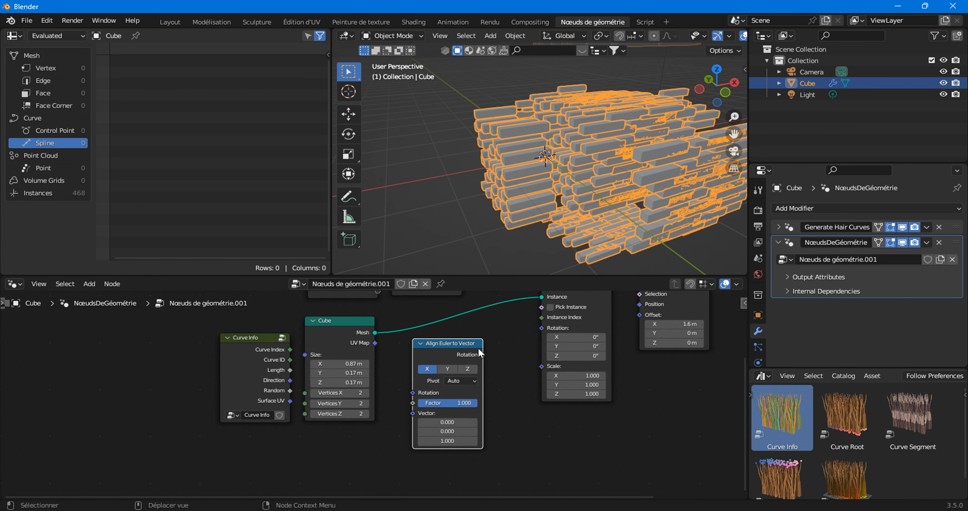
# Step: Connect Align Euler to Vector's Rotation to Instance on Points' Rotation, and Curve Info's Direction to its Vector input
pyautogui.moveTo(483, 354); pyautogui.dragTo(542, 327)
pyautogui.moveTo(507, 339); pyautogui.dragTo(438, 399, button='middle')
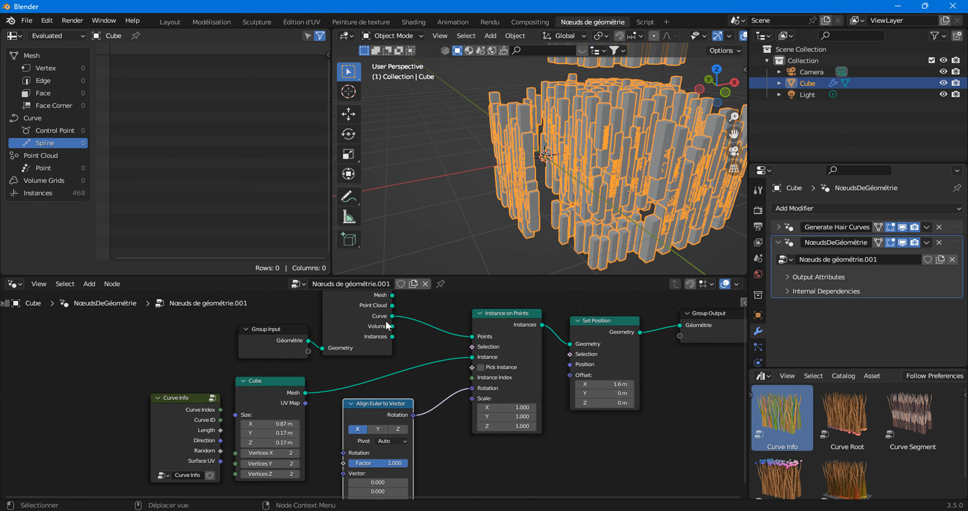
pyautogui.moveTo(442, 390); pyautogui.dragTo(456, 355, button='middle')
pyautogui.moveTo(234, 405); pyautogui.dragTo(358, 438)
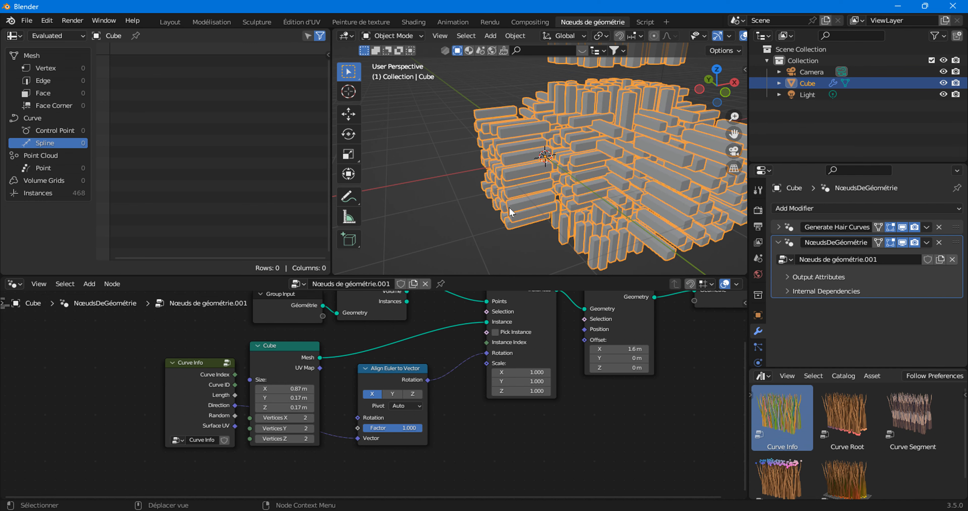
pyautogui.moveTo(509, 209); pyautogui.dragTo(579, 141, button='middle')
pyautogui.scroll(-3, 582, 141)
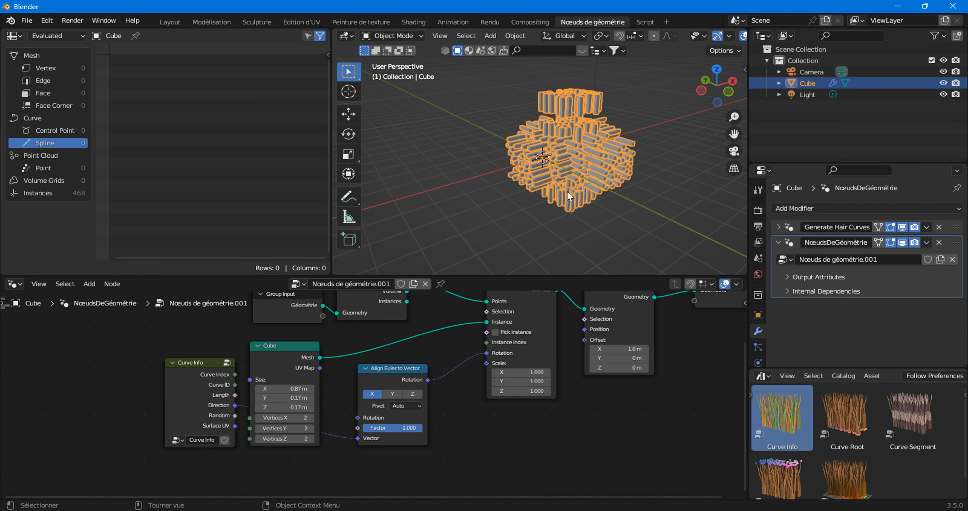
pyautogui.moveTo(567, 192); pyautogui.dragTo(551, 183, button='middle')
pyautogui.scroll(2, 440, 345)
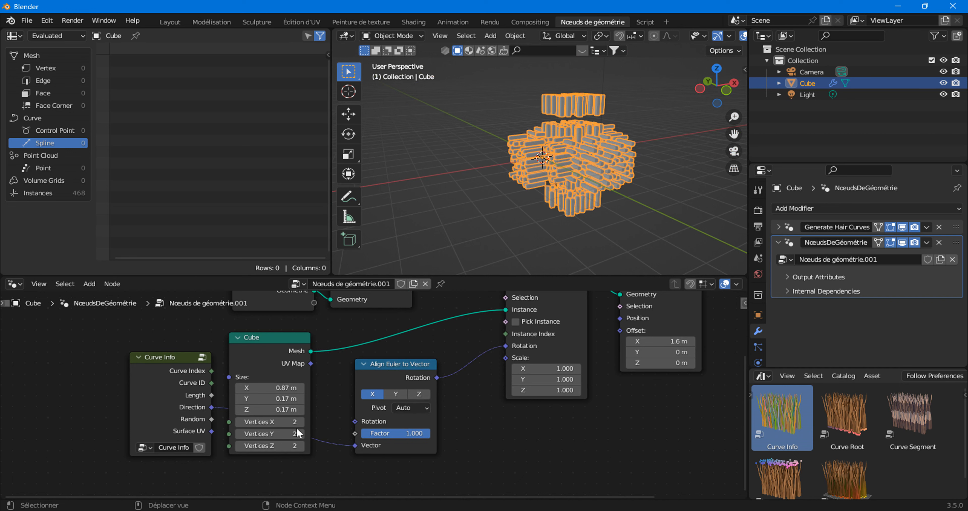
# Step: Delete the Align Euler to Vector node while keeping Curve Info's Direction linked to Instance on Points' Rotation
pyautogui.click(376, 376)
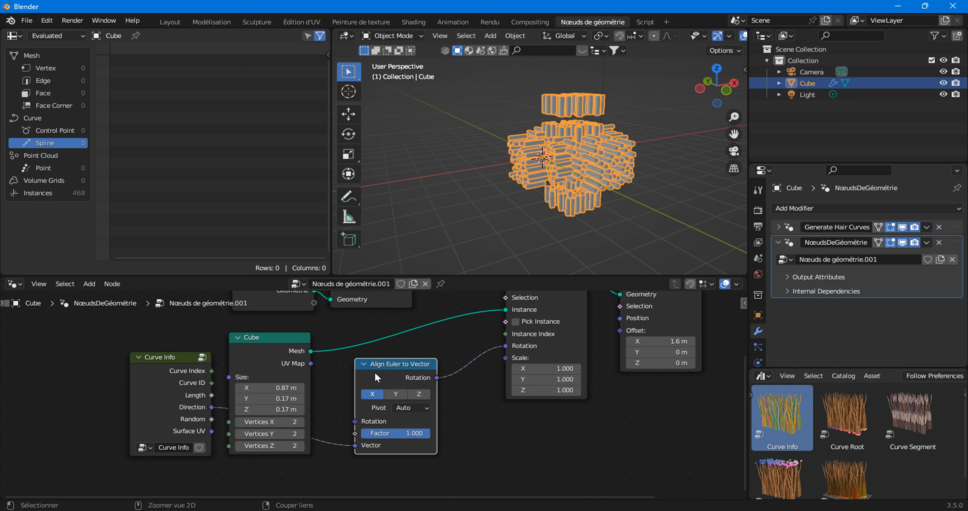
pyautogui.hotkey('ctrl', 'x')
pyautogui.scroll(2, 213, 422)
pyautogui.moveTo(215, 428); pyautogui.dragTo(369, 402, button='middle')
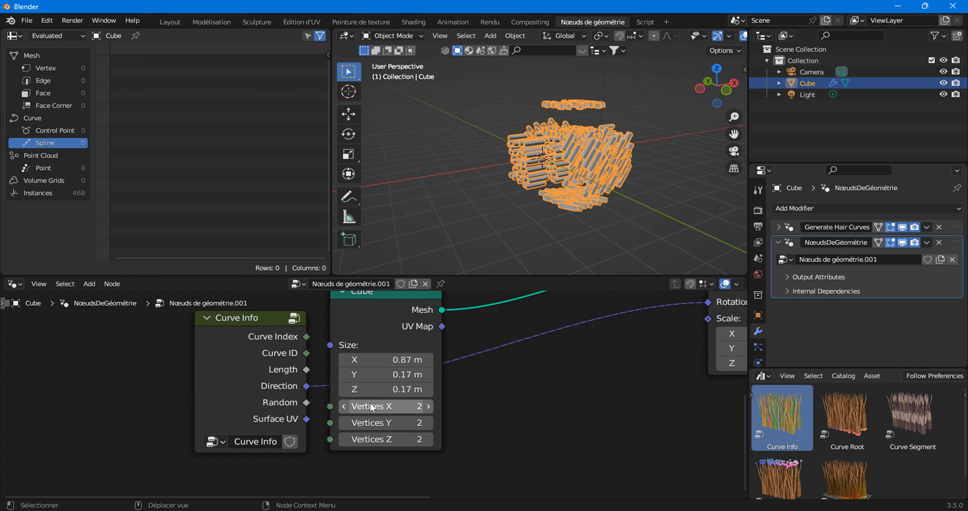
# Step: Examine the description of the Curve Info node's Random output
pyautogui.scroll(3, 370, 402)
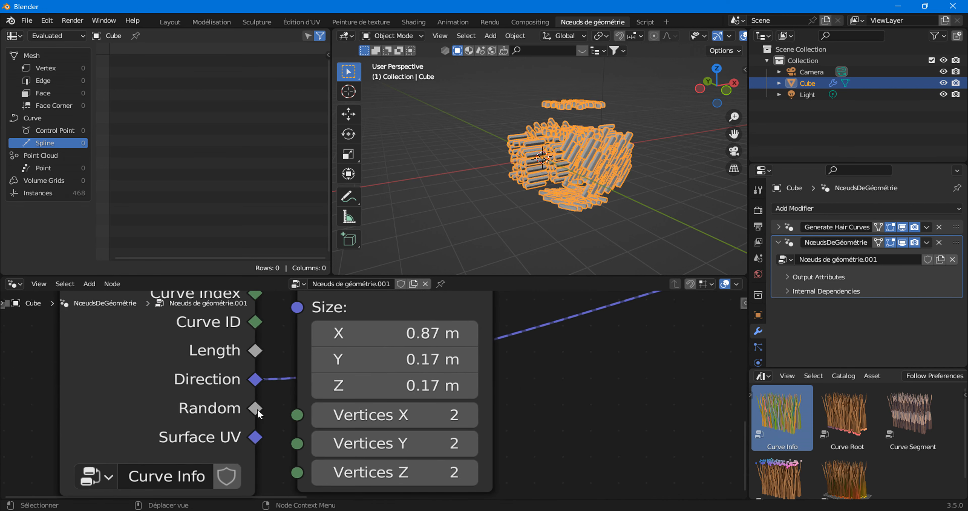
pyautogui.moveTo(258, 410)
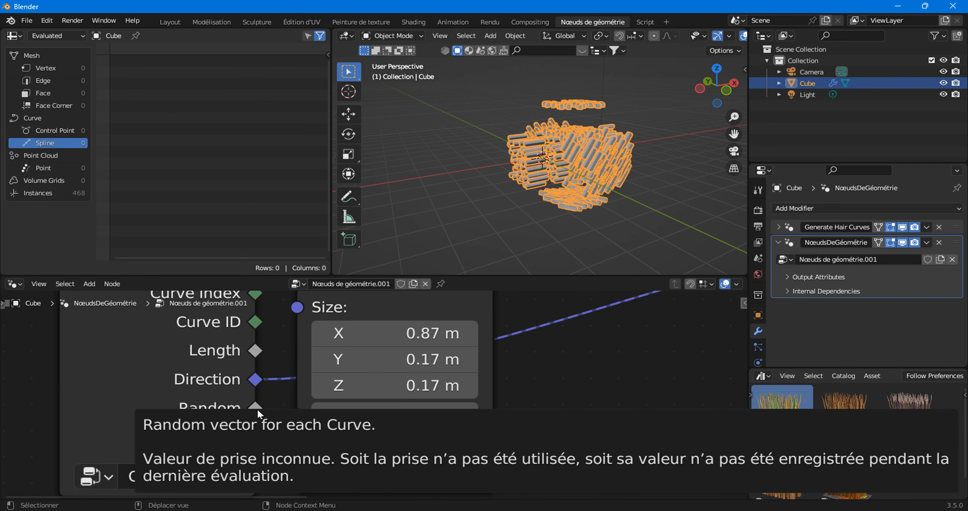
pyautogui.scroll(-3, 257, 408)
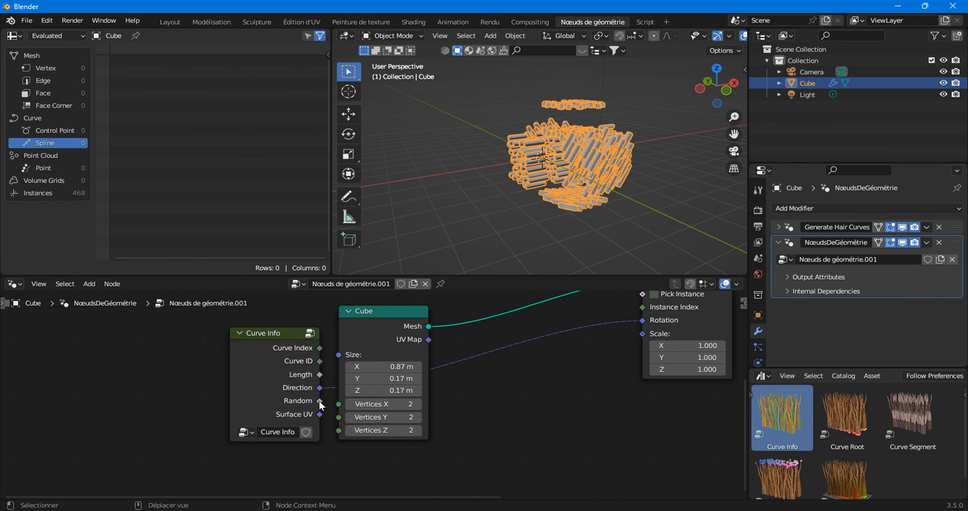
pyautogui.moveTo(319, 401)
pyautogui.scroll(4, 340, 415)
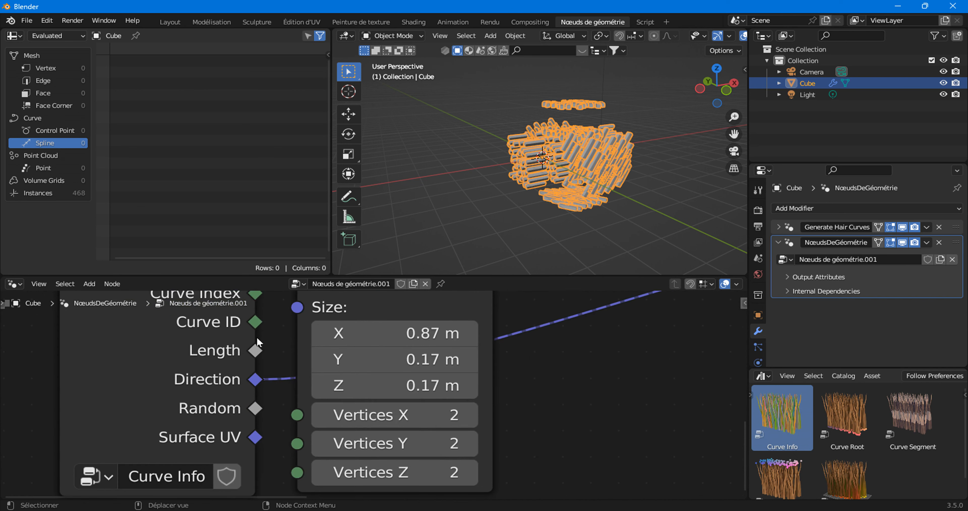
pyautogui.scroll(-4, 298, 426)
pyautogui.scroll(3, 298, 425)
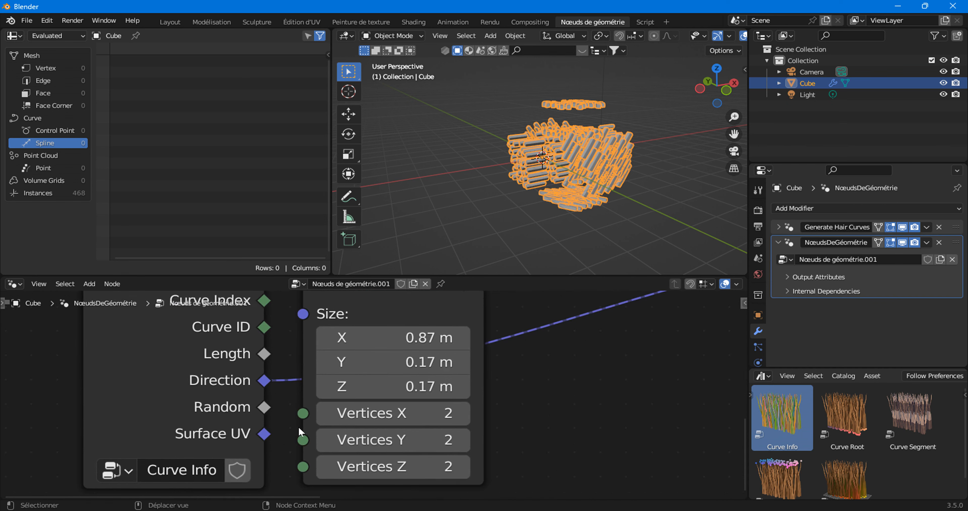
# Step: Enter the Curve Info node group, examine the nodes that produce the Random output, and return to the main tree
pyautogui.click(218, 387)
pyautogui.press('Tab')
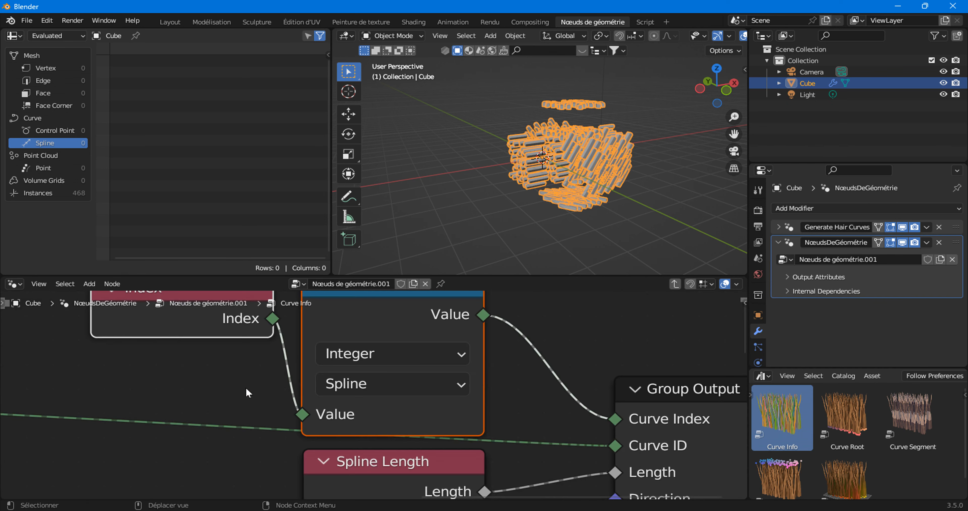
pyautogui.scroll(-5, 245, 386)
pyautogui.moveTo(339, 400); pyautogui.dragTo(376, 358, button='middle')
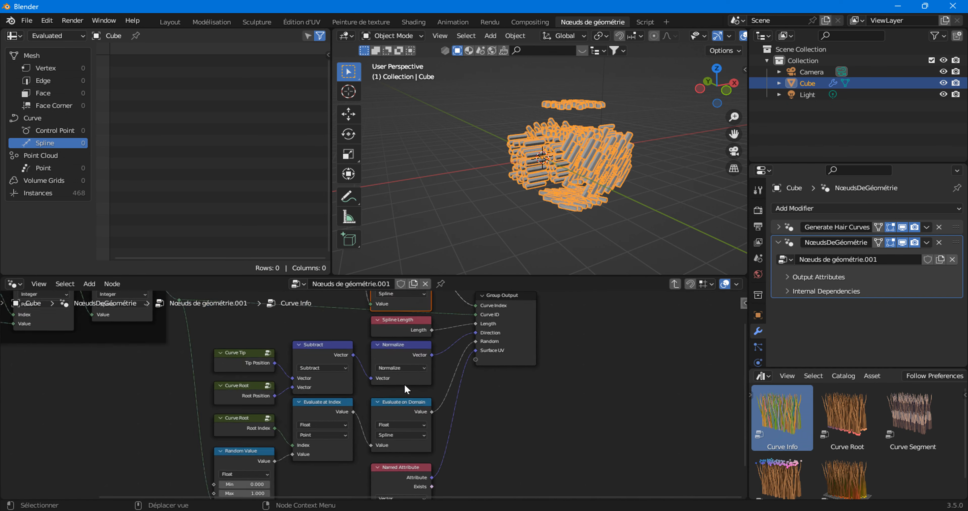
pyautogui.scroll(3, 358, 447)
pyautogui.moveTo(276, 456); pyautogui.dragTo(292, 441, button='middle')
pyautogui.moveTo(228, 450); pyautogui.dragTo(279, 408, button='middle')
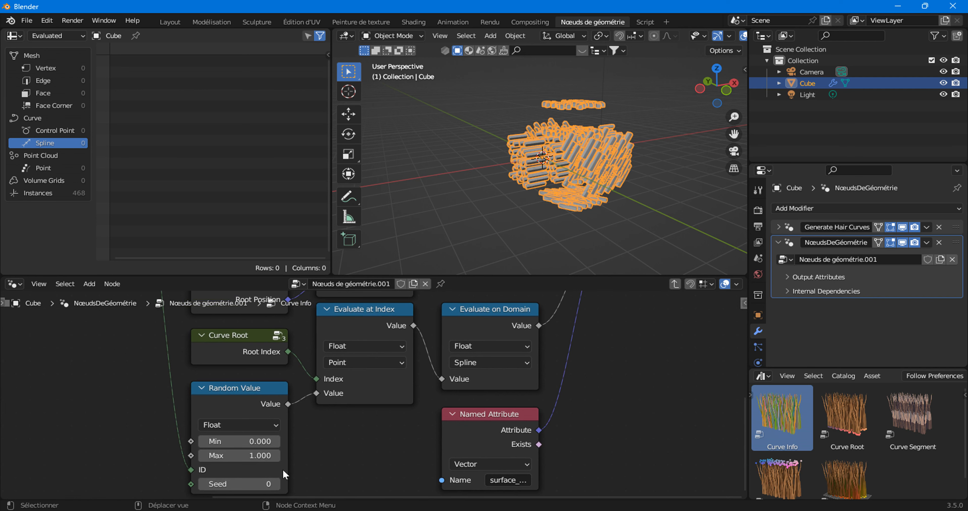
pyautogui.press('Tab')
pyautogui.scroll(3, 305, 431)
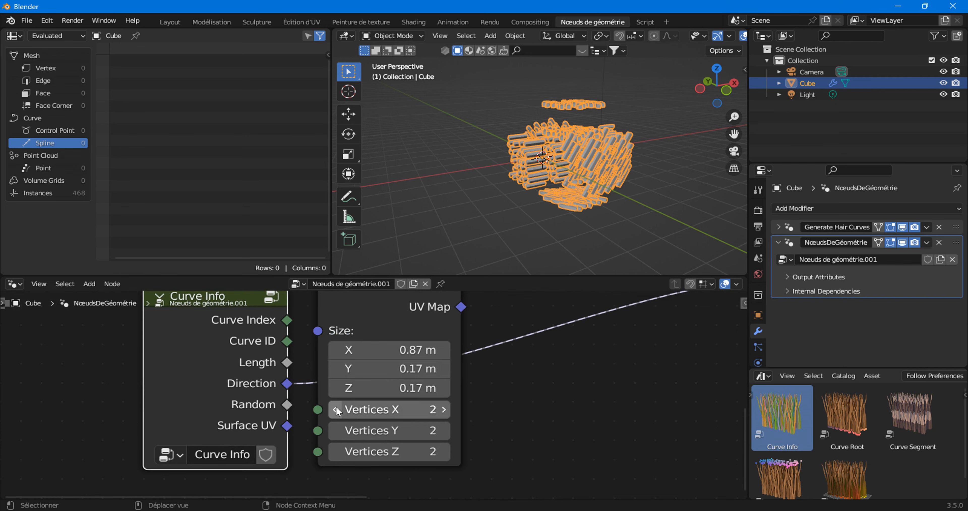
pyautogui.scroll(-5, 366, 402)
pyautogui.moveTo(522, 343); pyautogui.dragTo(402, 388, button='middle')
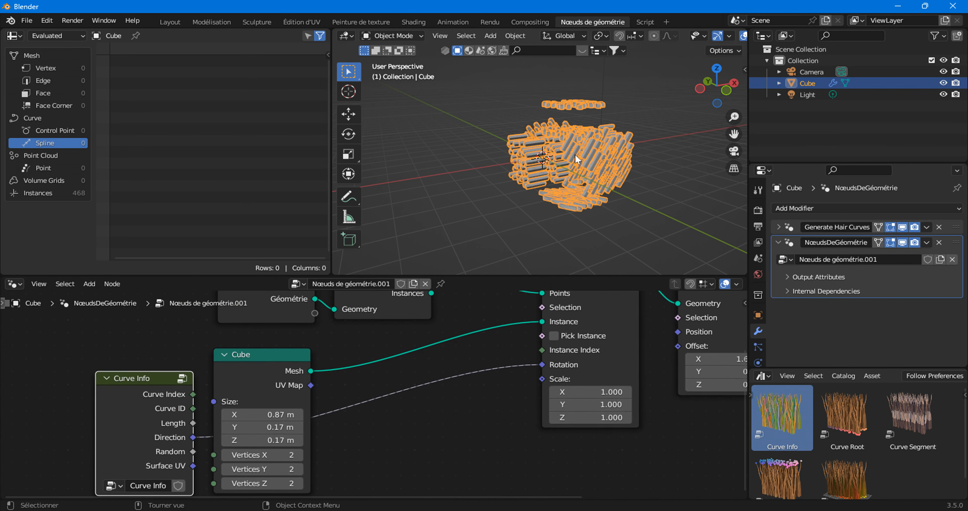
# Step: Connect Curve Info's Random output to Instance on Points' Selection and preview Set Position's geometry with a Viewer node
pyautogui.moveTo(574, 154); pyautogui.dragTo(544, 171, button='middle')
pyautogui.scroll(3, 544, 170)
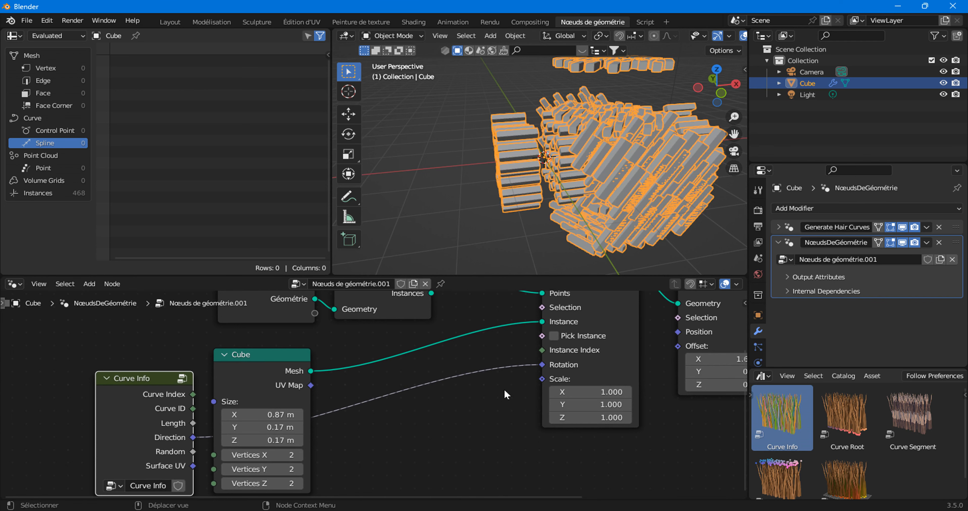
pyautogui.scroll(-2, 374, 394)
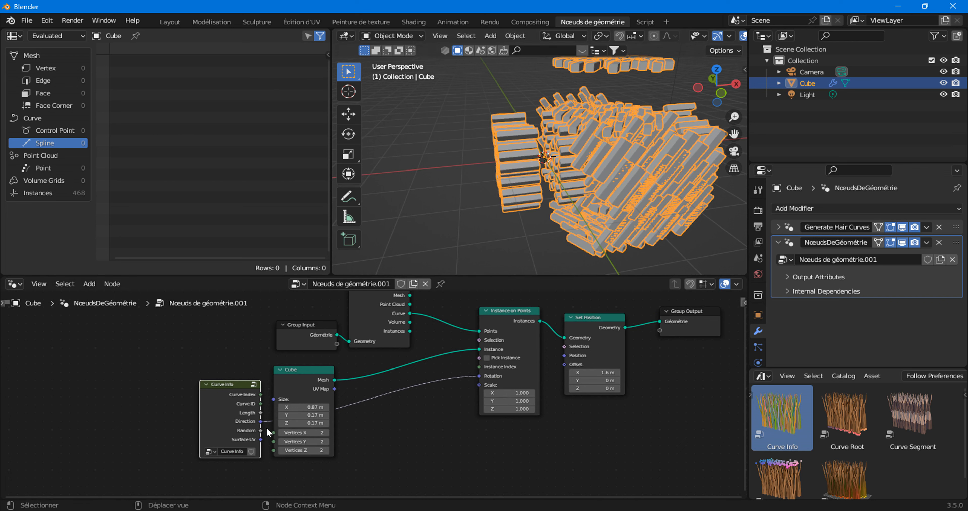
pyautogui.moveTo(261, 431); pyautogui.dragTo(481, 340)
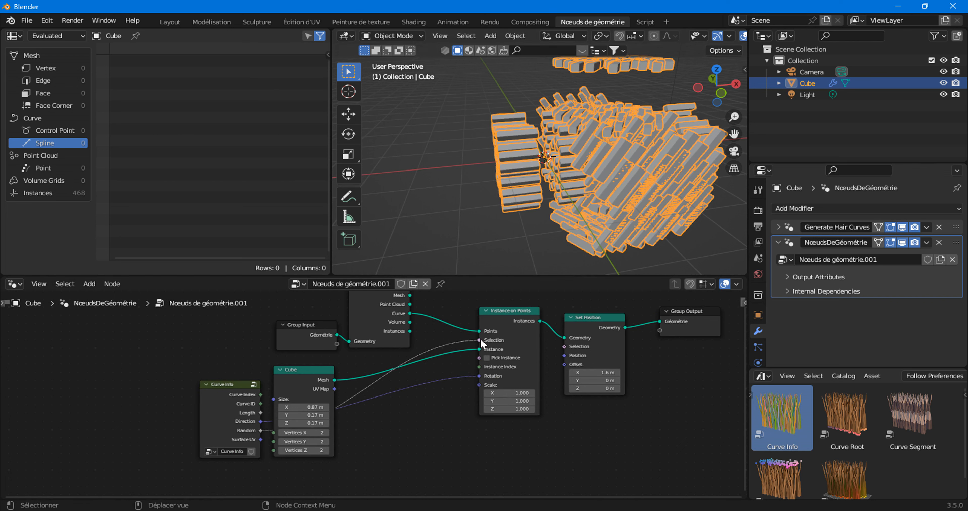
pyautogui.keyDown('ctrl'); pyautogui.keyDown('shift'); pyautogui.click(609, 327); pyautogui.keyUp('shift'); pyautogui.keyUp('ctrl')
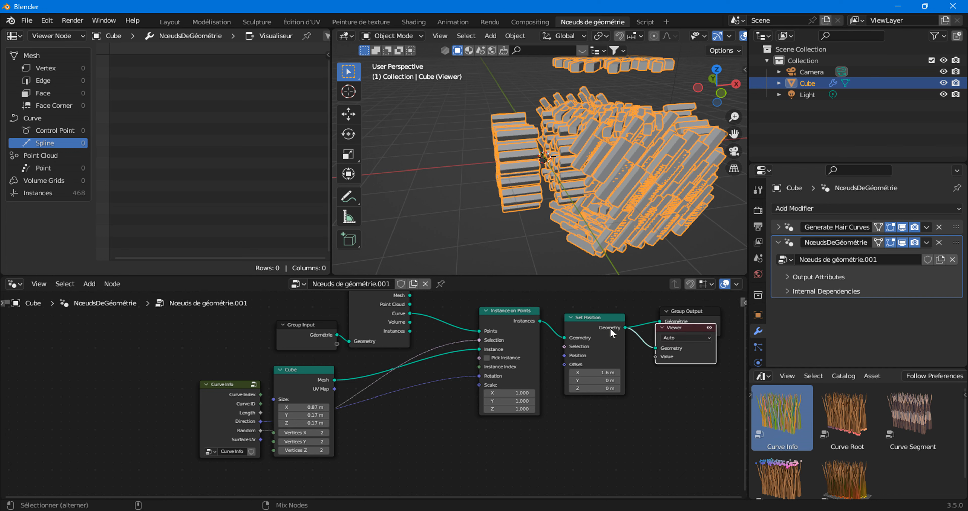
pyautogui.scroll(2, 511, 374)
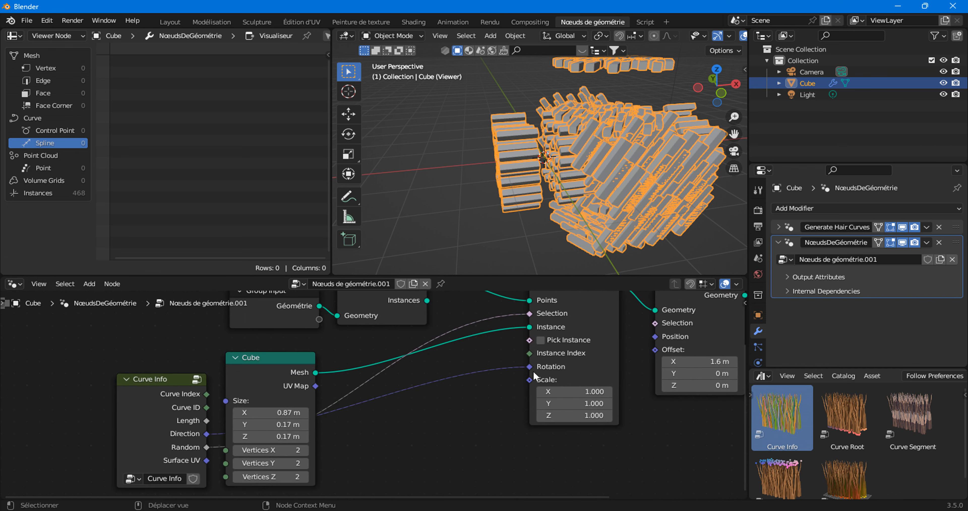
# Step: Disconnect the Rotation and Selection inputs of Instance on Points and move the Cube and Curve Info nodes apart
pyautogui.moveTo(530, 366); pyautogui.dragTo(488, 383)
pyautogui.moveTo(529, 312); pyautogui.dragTo(370, 415)
pyautogui.moveTo(281, 376); pyautogui.dragTo(355, 411)
pyautogui.moveTo(167, 418); pyautogui.dragTo(185, 366)
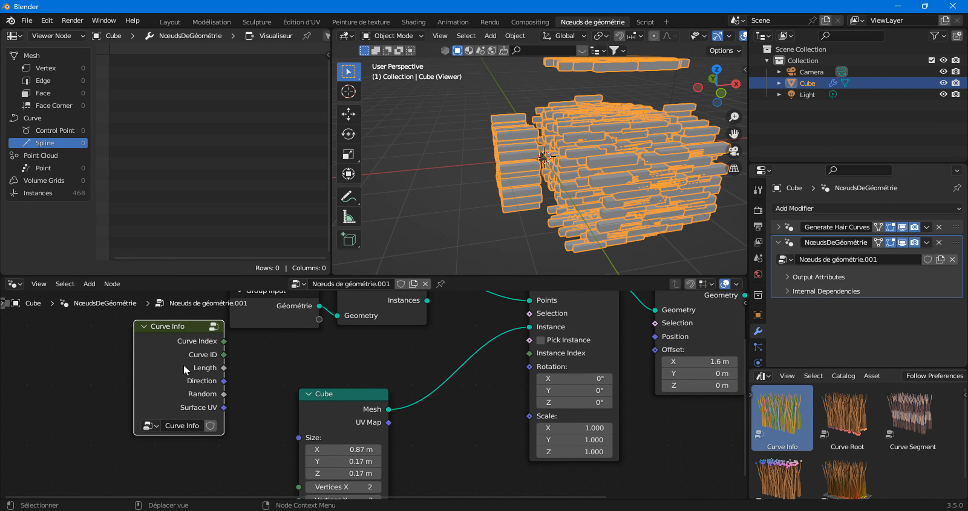
# Step: Enter the Curve Info group again to examine its Random Value and Named Attribute nodes, and return to the main tree
pyautogui.press('Tab')
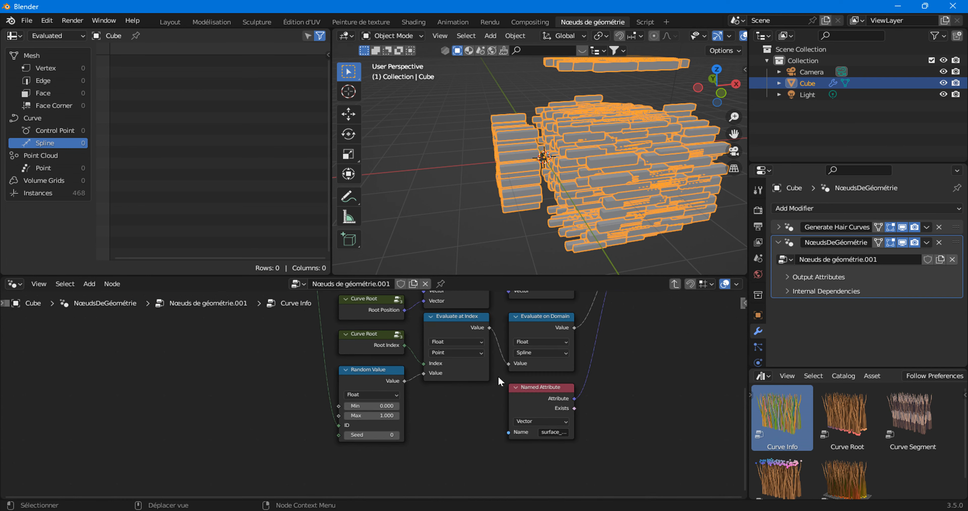
pyautogui.press('Tab')
pyautogui.scroll(-2, 495, 375)
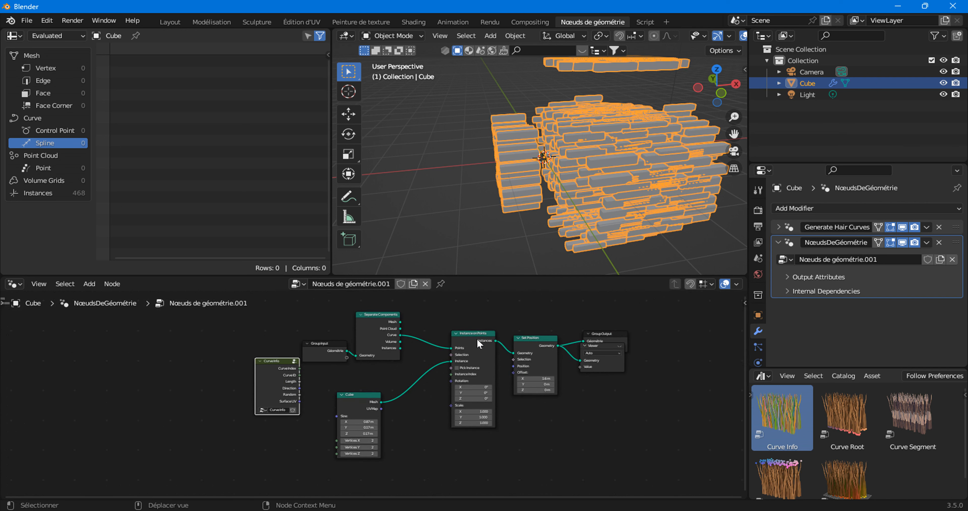
# Step: Reduce the Cube node's X Size to 0.18 m
pyautogui.scroll(2, 294, 403)
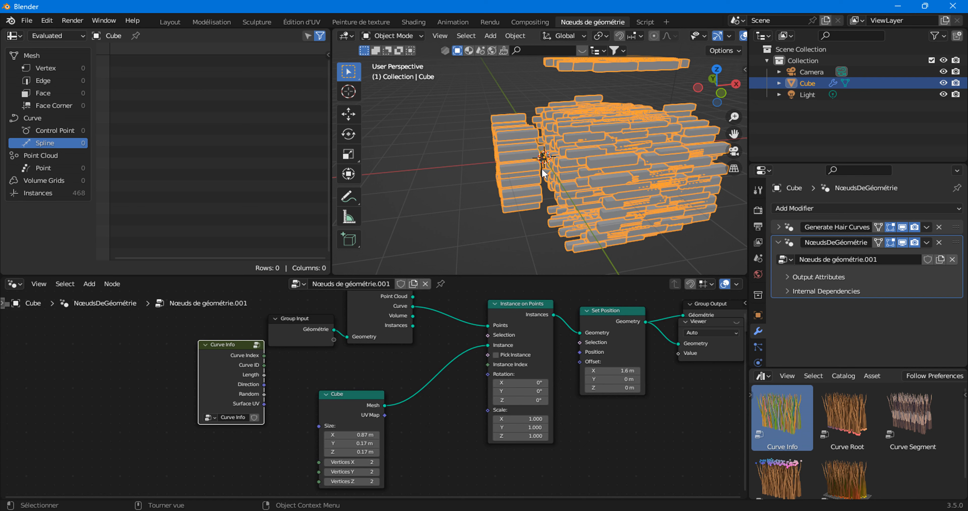
pyautogui.scroll(2, 403, 426)
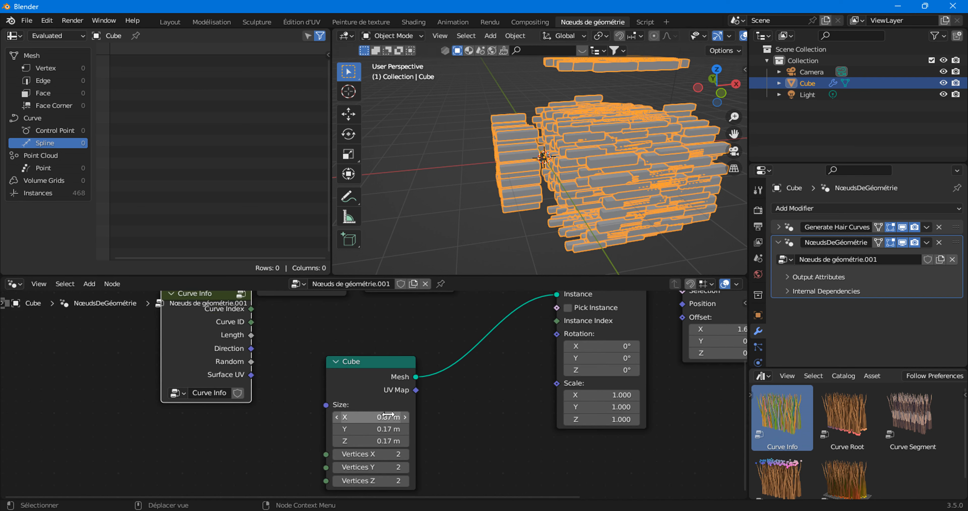
pyautogui.moveTo(389, 415); pyautogui.dragTo(359, 415)
pyautogui.moveTo(622, 275); pyautogui.dragTo(651, 153, button='middle')
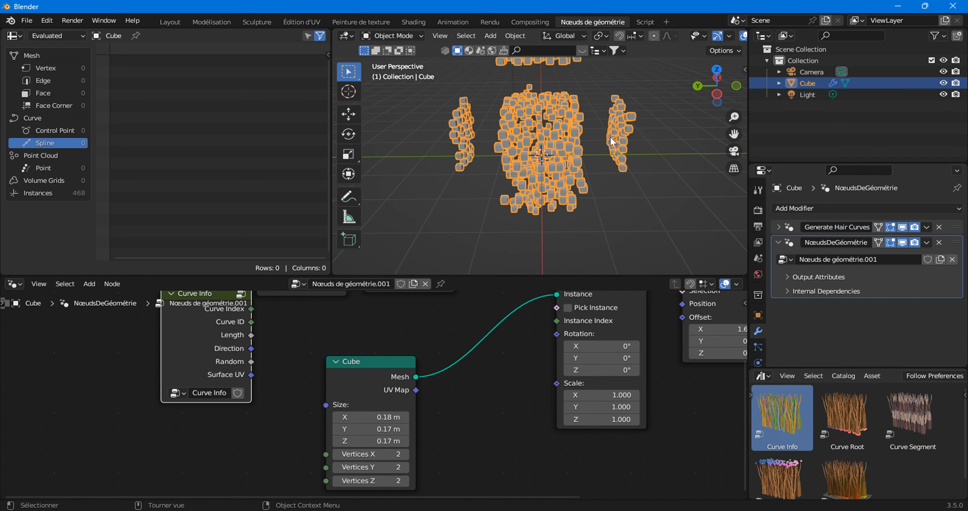
# Step: Inspect the instanced cubes from another angle and move the Curve Info node closer to the Cube node
pyautogui.moveTo(620, 142); pyautogui.dragTo(617, 163, button='middle')
pyautogui.scroll(2, 620, 165)
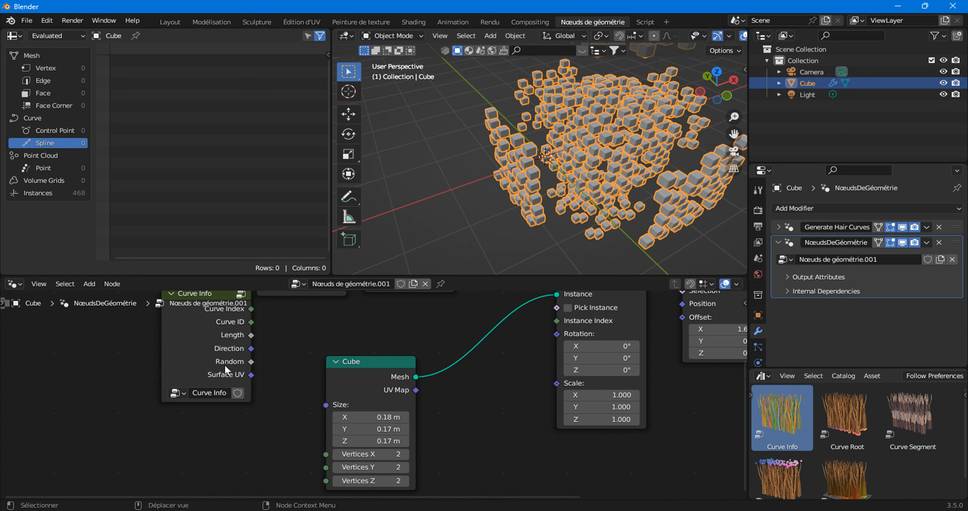
pyautogui.moveTo(254, 359); pyautogui.dragTo(241, 396, button='middle')
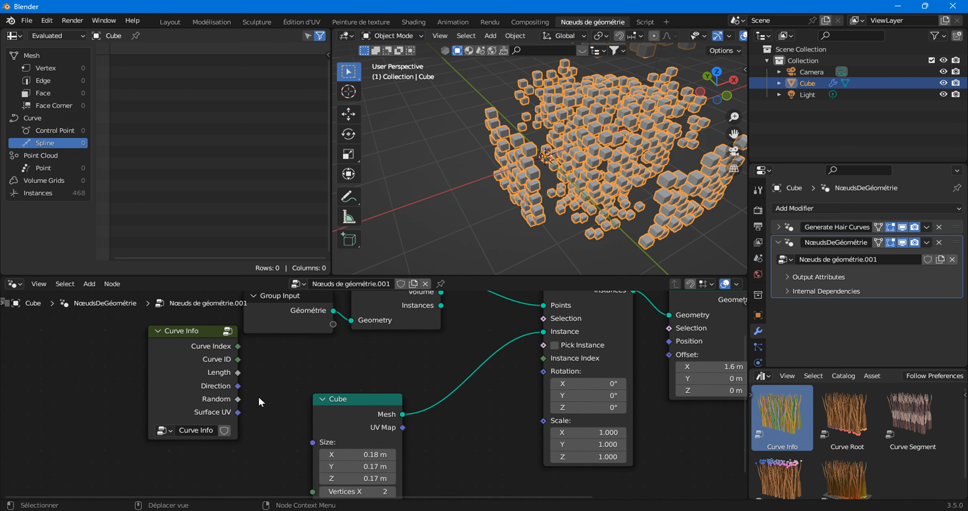
pyautogui.moveTo(239, 398); pyautogui.dragTo(517, 355)
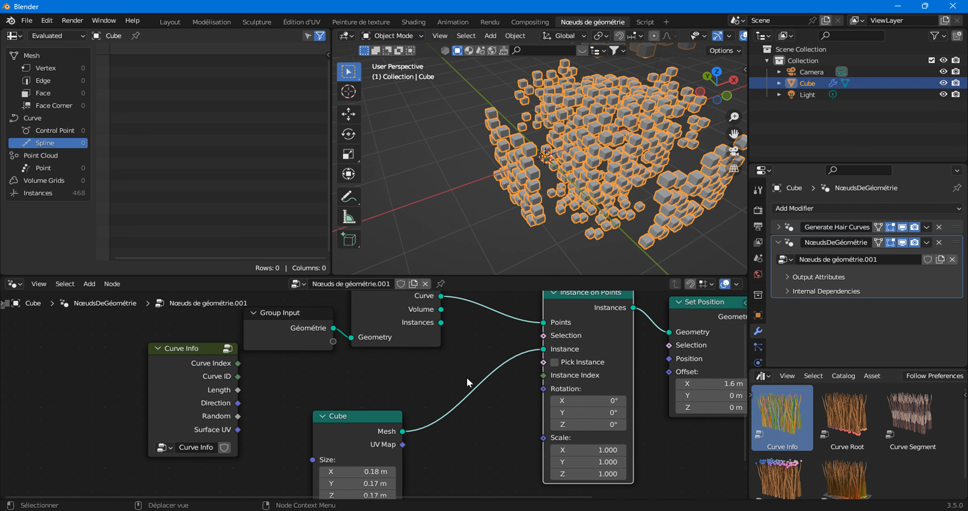
pyautogui.scroll(-2, 440, 396)
pyautogui.moveTo(240, 397); pyautogui.dragTo(288, 409)
pyautogui.scroll(3, 322, 397)
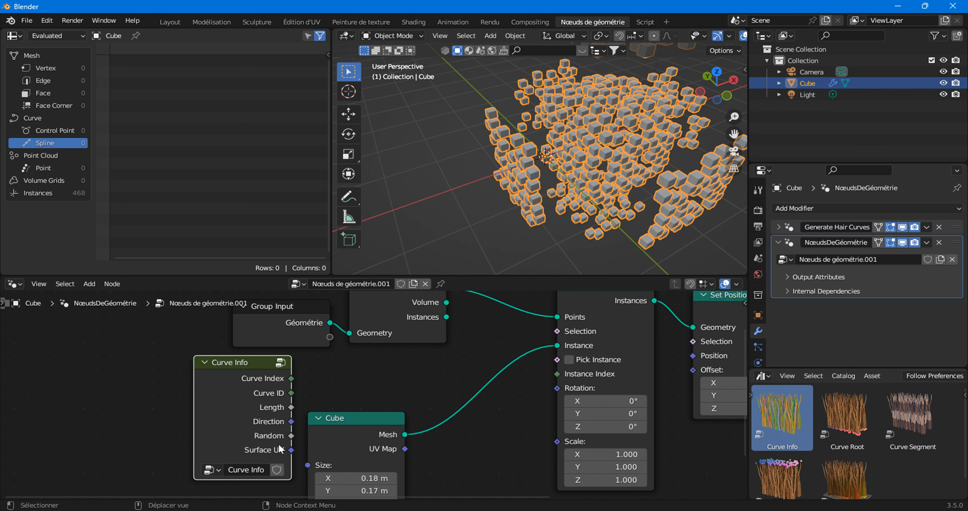
pyautogui.scroll(-2, 307, 392)
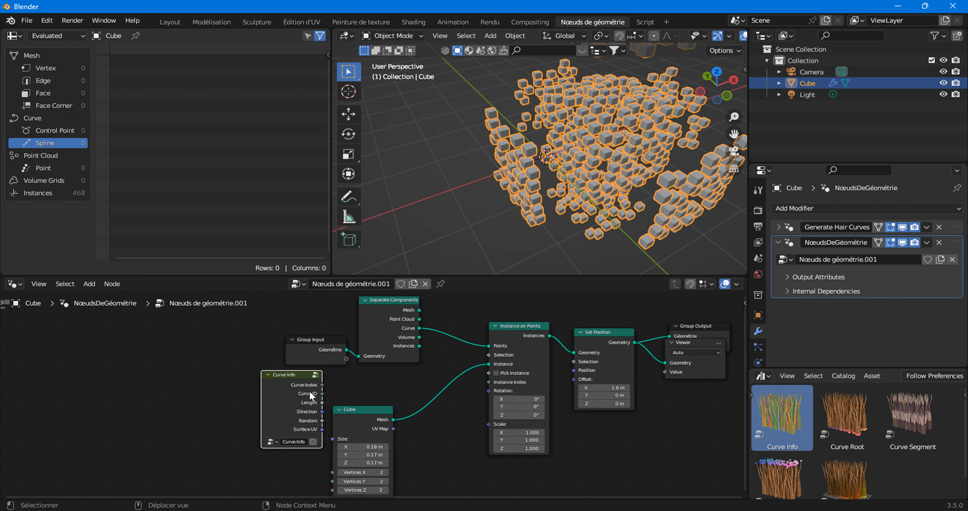
pyautogui.moveTo(515, 424); pyautogui.dragTo(445, 419, button='middle')
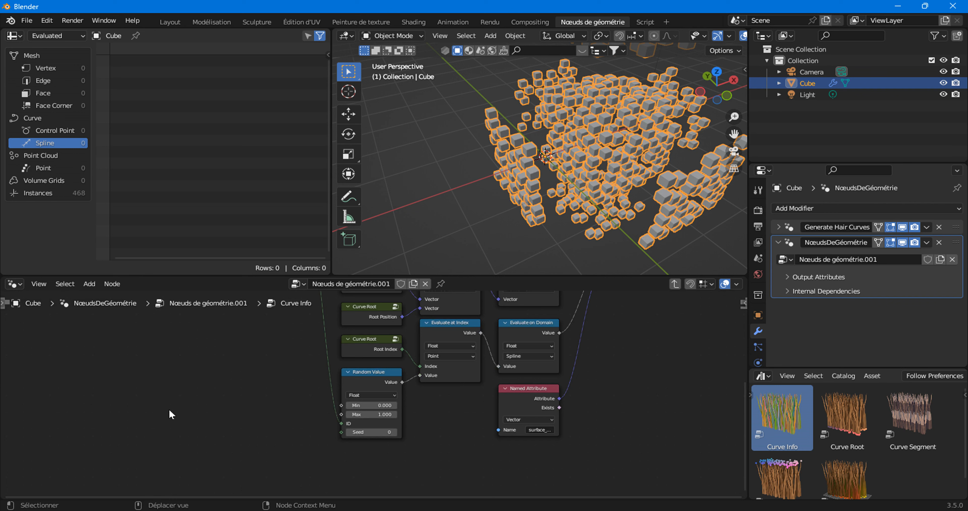
# Step: Examine the Curve Root and ID nodes in the ID per Curve frame inside the Curve Info group
pyautogui.press('Tab')
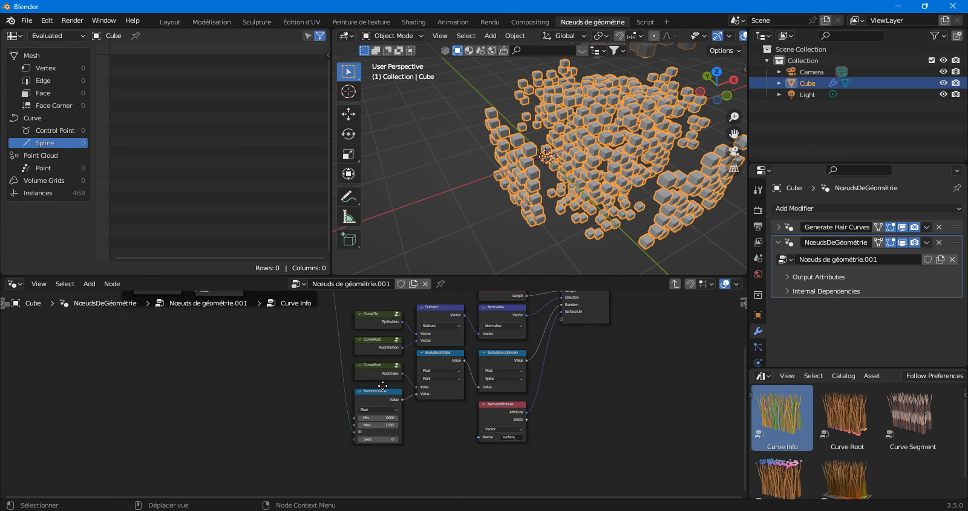
pyautogui.moveTo(393, 432); pyautogui.dragTo(391, 447, button='middle')
pyautogui.scroll(2, 376, 409)
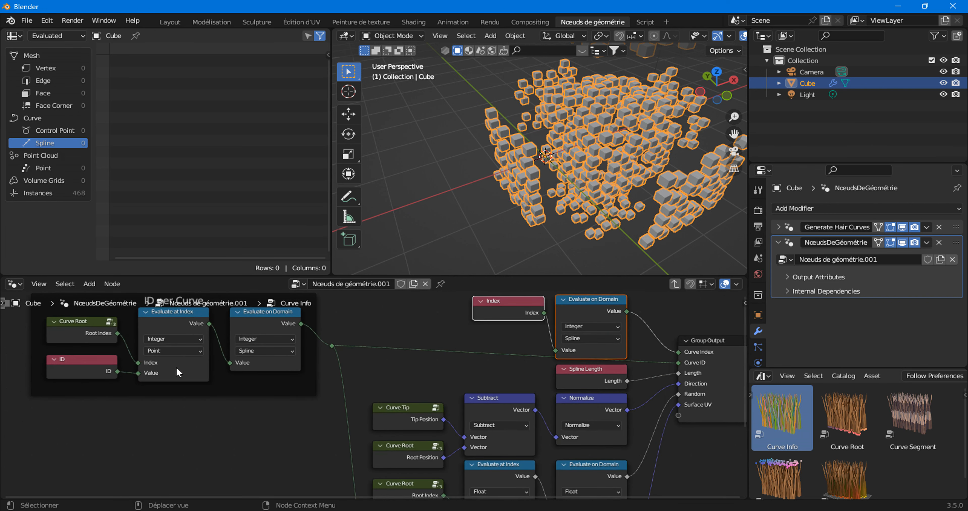
pyautogui.scroll(6, 175, 367)
pyautogui.click(95, 407)
pyautogui.moveTo(176, 367); pyautogui.dragTo(408, 409, button='middle')
pyautogui.click(98, 354)
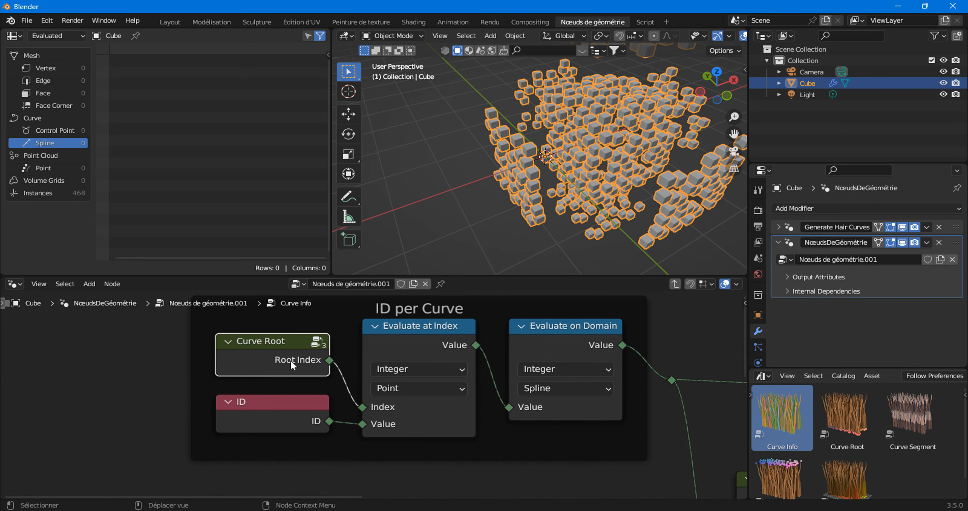
pyautogui.moveTo(282, 358)
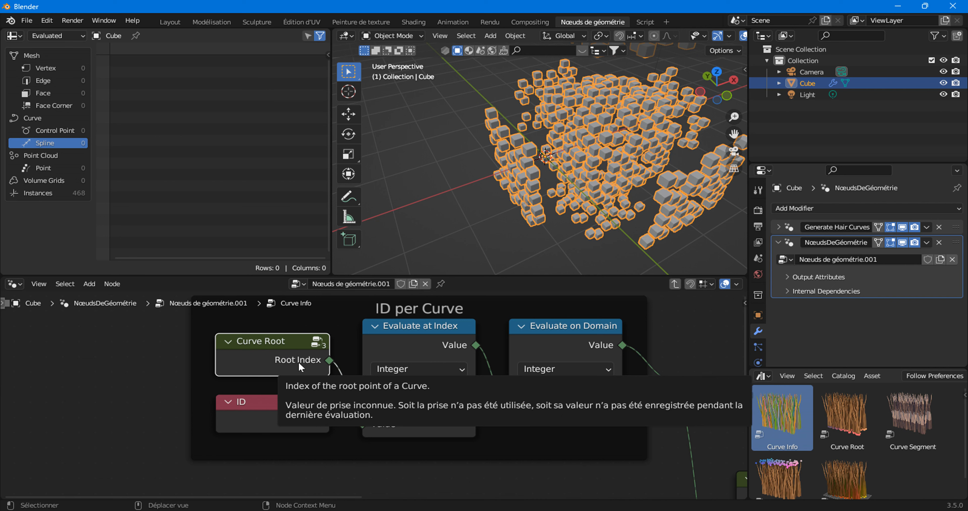
pyautogui.click(277, 431)
# Step: Annotate the viewport beside the instanced cubes with a freehand arrow, the letters ID, a row of strokes and three small box shapes
pyautogui.moveTo(464, 240); pyautogui.dragTo(506, 152, button='middle')
pyautogui.moveTo(575, 174); pyautogui.dragTo(580, 190, button='middle')
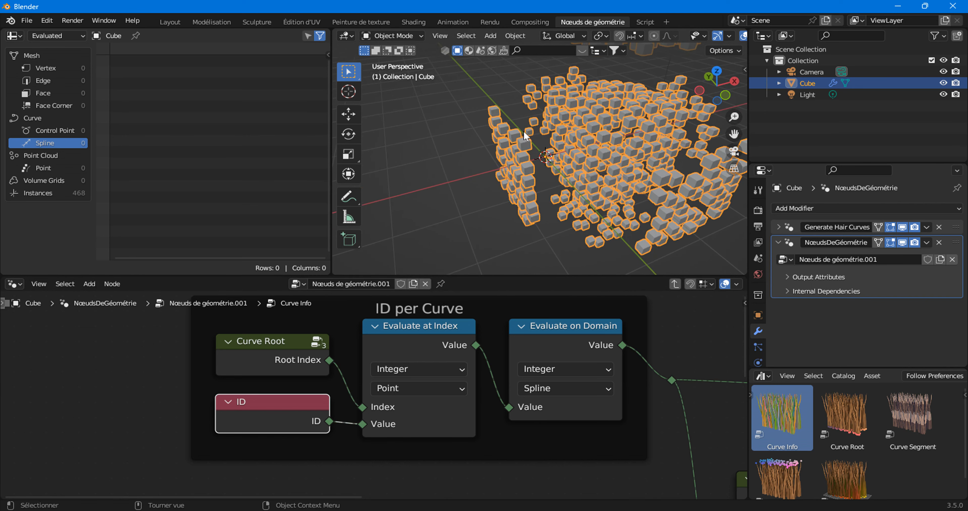
pyautogui.click(349, 196)
pyautogui.moveTo(378, 140); pyautogui.dragTo(379, 196)
pyautogui.moveTo(414, 173); pyautogui.dragTo(414, 190)
pyautogui.moveTo(406, 171); pyautogui.dragTo(407, 198)
pyautogui.moveTo(378, 129)
pyautogui.mouseDown()
pyautogui.moveTo(379, 119)
pyautogui.moveTo(388, 135)
pyautogui.moveTo(456, 150)
pyautogui.mouseUp()
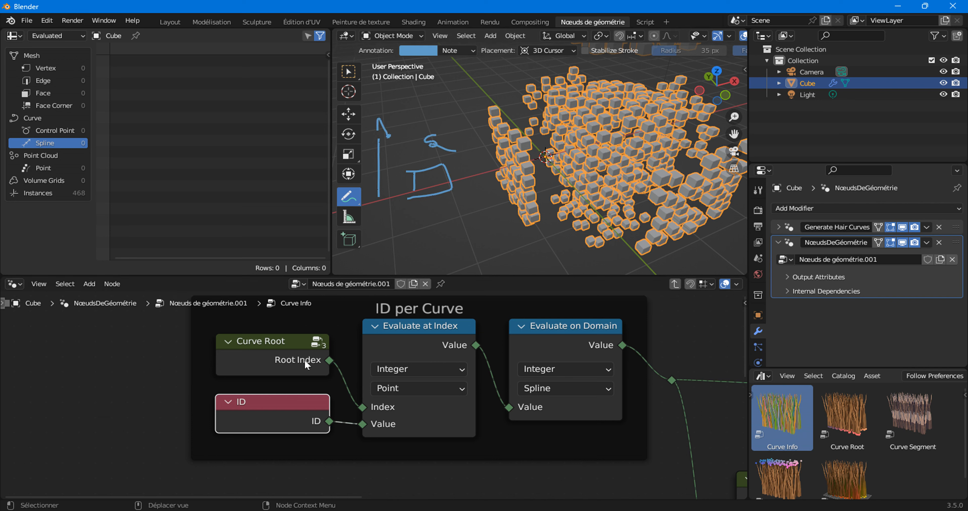
pyautogui.moveTo(462, 231); pyautogui.dragTo(467, 247)
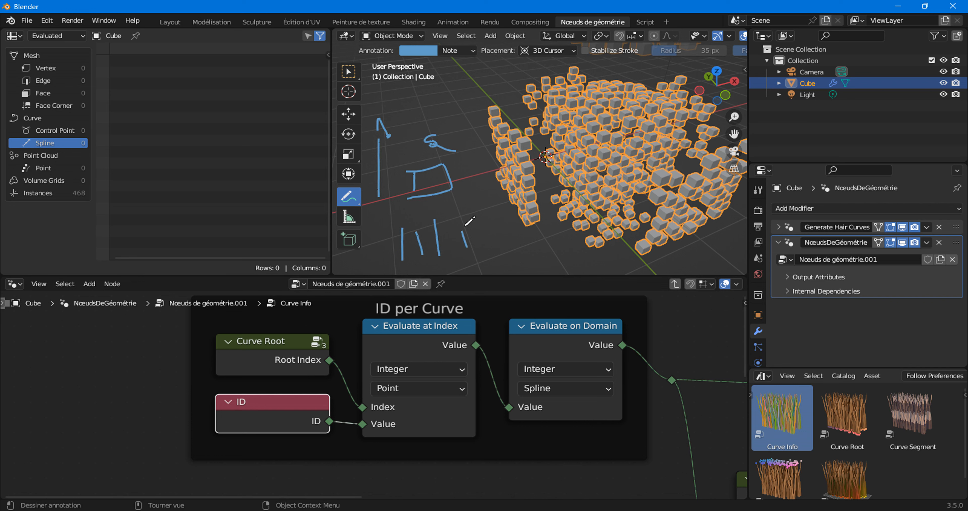
pyautogui.moveTo(492, 251); pyautogui.dragTo(500, 271)
pyautogui.moveTo(519, 241)
pyautogui.mouseDown()
pyautogui.moveTo(529, 258)
pyautogui.moveTo(553, 250)
pyautogui.mouseUp()
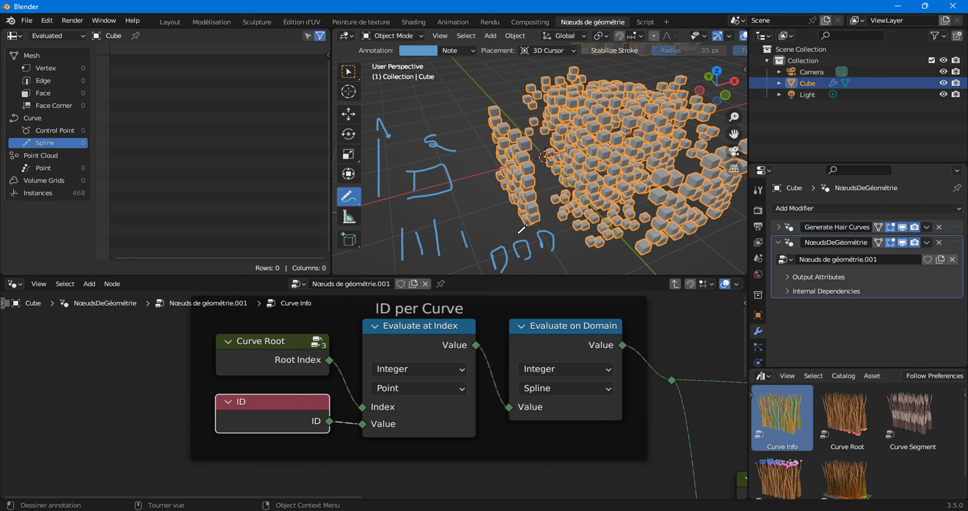
# Step: Shift the Curve Root node slightly within the ID per Curve frame and switch the spreadsheet to the Control Point domain
pyautogui.click(418, 331)
pyautogui.moveTo(293, 362)
pyautogui.mouseDown()
pyautogui.moveTo(278, 365)
pyautogui.moveTo(285, 352)
pyautogui.mouseUp()
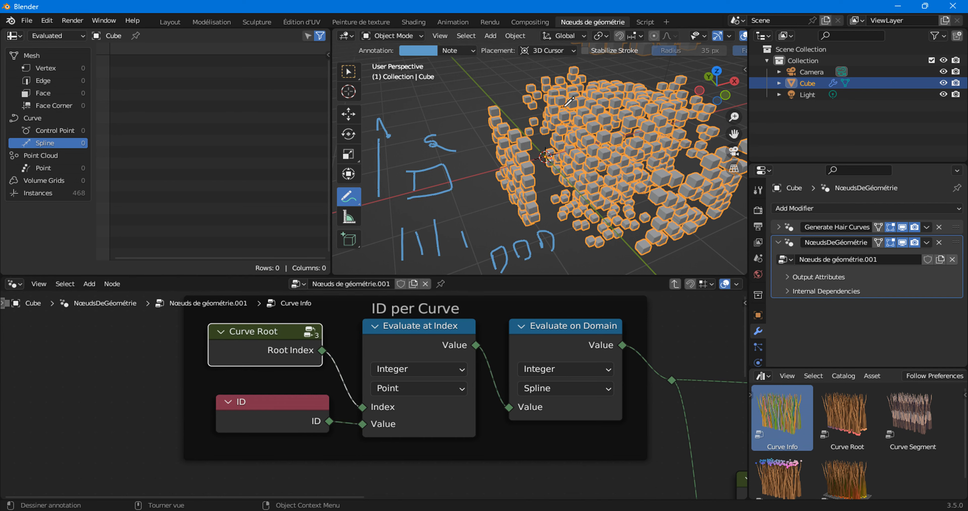
pyautogui.moveTo(644, 133); pyautogui.dragTo(661, 135, button='middle')
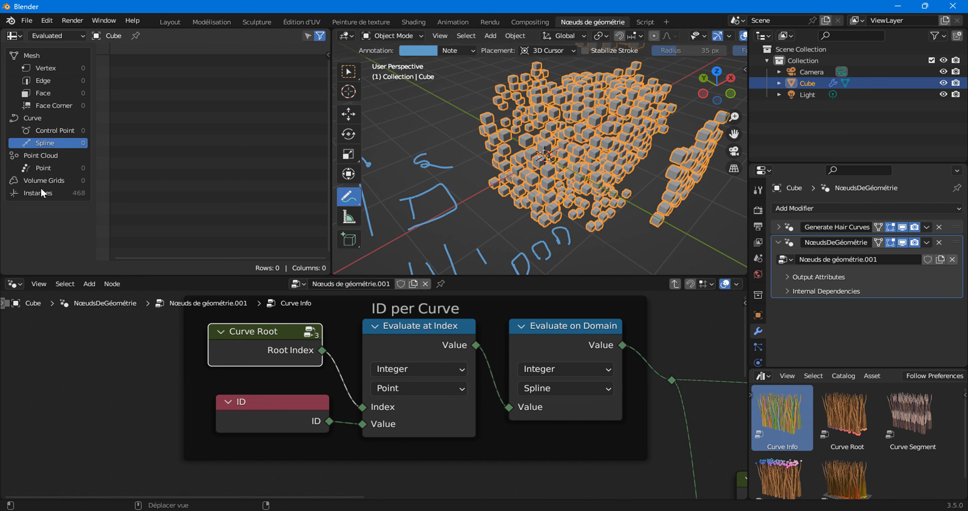
pyautogui.click(51, 131)
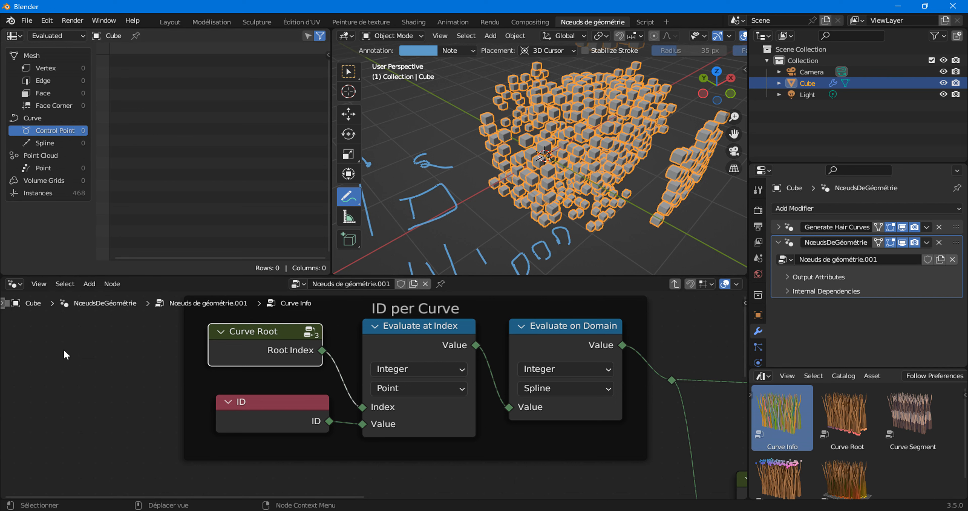
# Step: Add a Viewer node inside the Curve Info group, beside the ID per Curve frame
pyautogui.click(106, 340)
pyautogui.scroll(-1, 105, 350)
pyautogui.scroll(-4, 106, 345)
pyautogui.moveTo(527, 324); pyautogui.dragTo(483, 344, button='middle')
pyautogui.rightClick(484, 344)
pyautogui.moveTo(485, 345)
pyautogui.moveTo(550, 182)
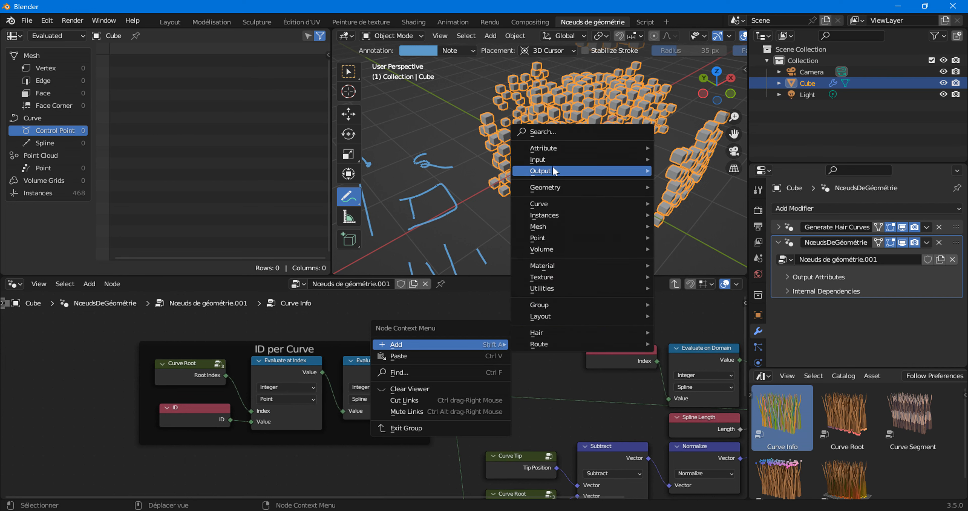
pyautogui.click(676, 181)
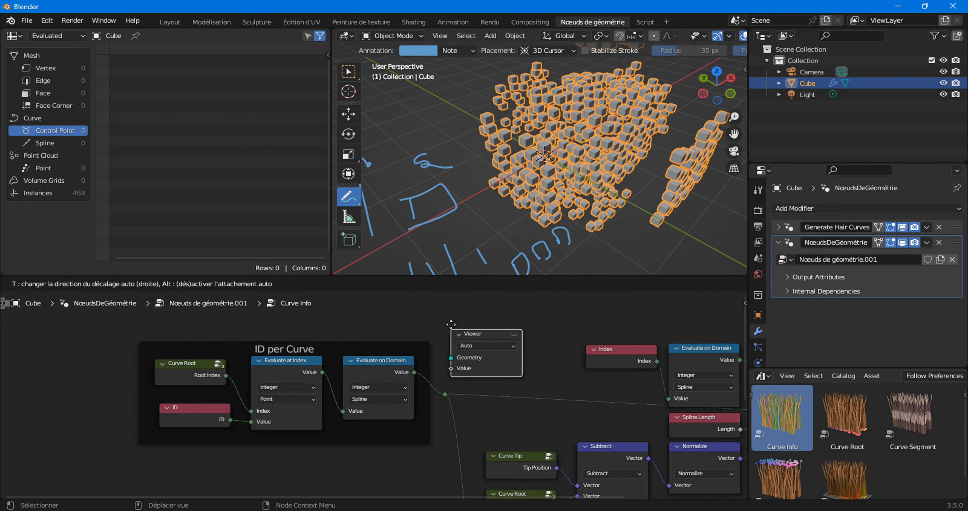
pyautogui.click(488, 337)
# Step: Activate the new Viewer node and connect Curve Root's Root Index to its Value input
pyautogui.scroll(-2, 223, 380)
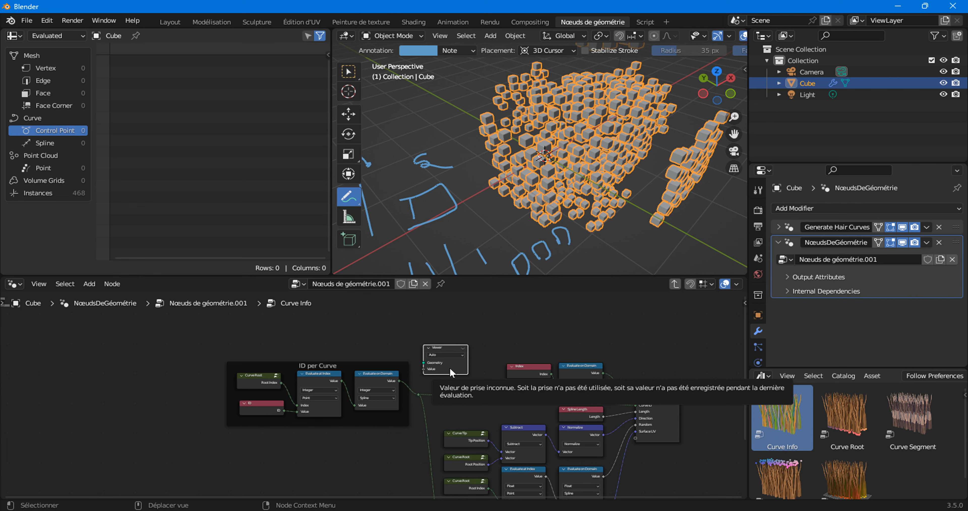
pyautogui.scroll(1, 284, 383)
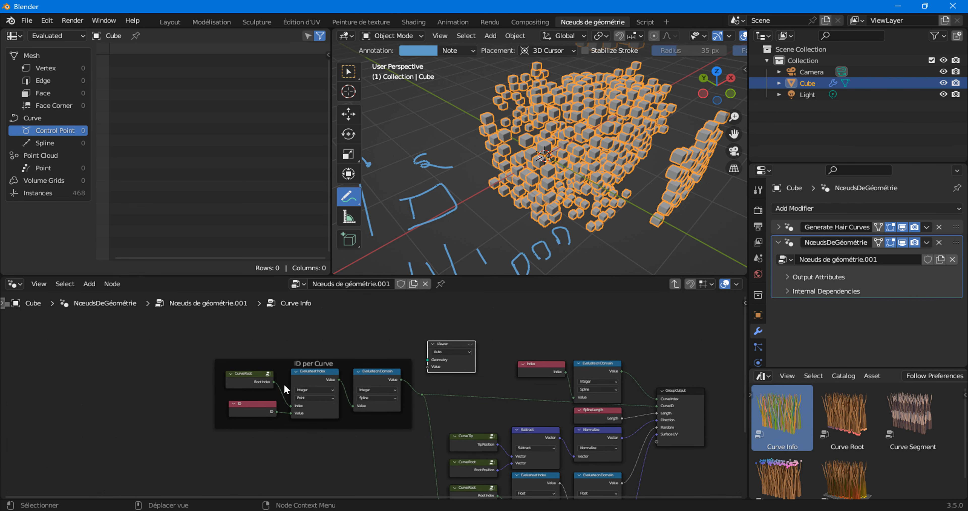
pyautogui.click(453, 365)
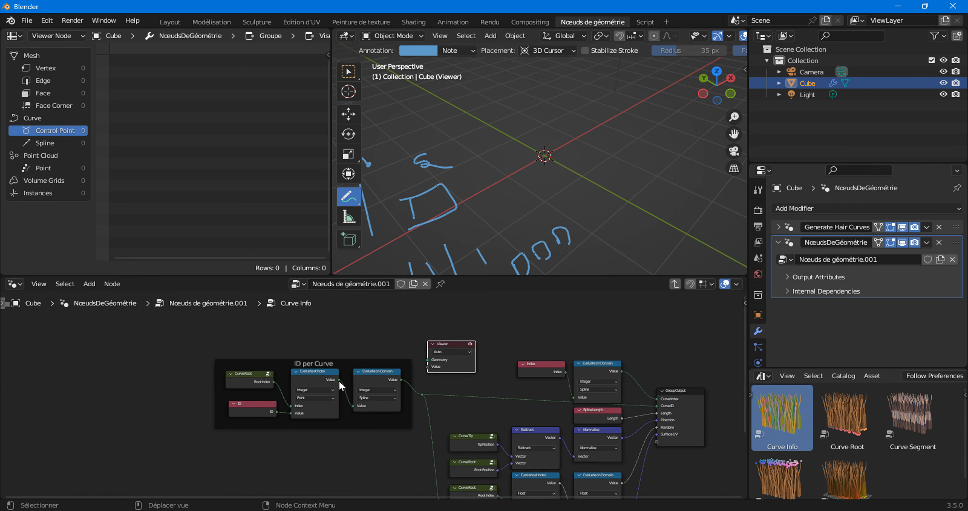
pyautogui.keyDown('ctrl'); pyautogui.keyDown('shift'); pyautogui.click(263, 381); pyautogui.keyUp('shift'); pyautogui.keyUp('ctrl')
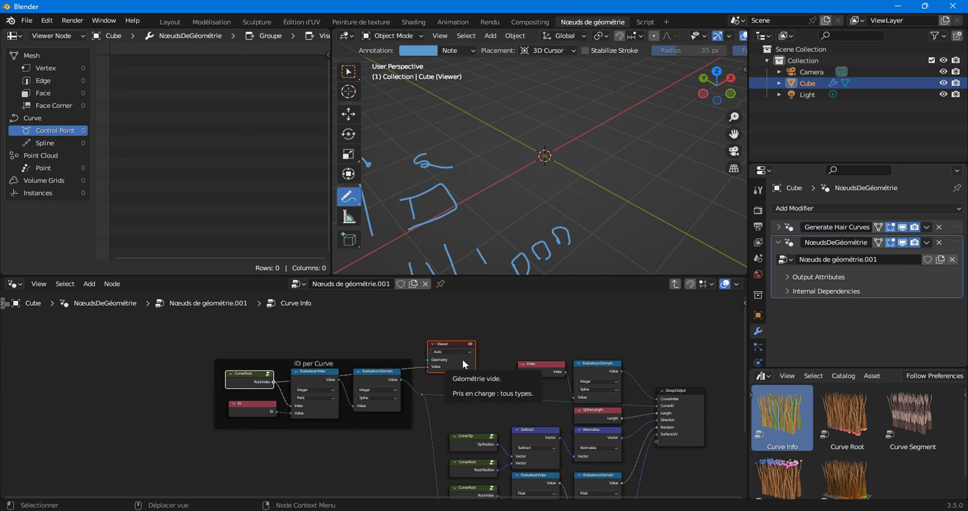
# Step: Deactivate the preview of the Viewer node inside the Curve Info group
pyautogui.click(231, 339)
pyautogui.rightClick(231, 339)
pyautogui.moveTo(232, 339)
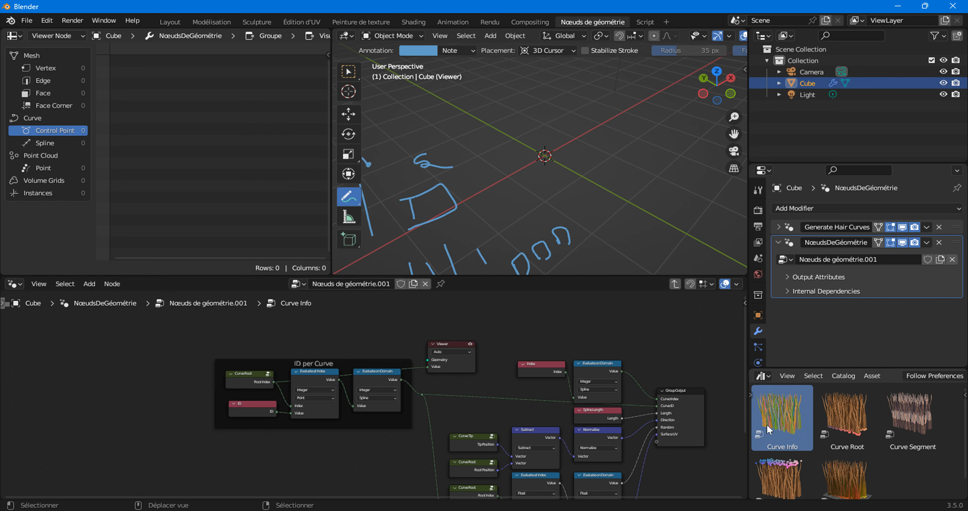
pyautogui.click(679, 413)
pyautogui.scroll(2, 584, 416)
pyautogui.click(487, 335)
pyautogui.moveTo(464, 373); pyautogui.dragTo(339, 377, button='middle')
pyautogui.click(425, 348)
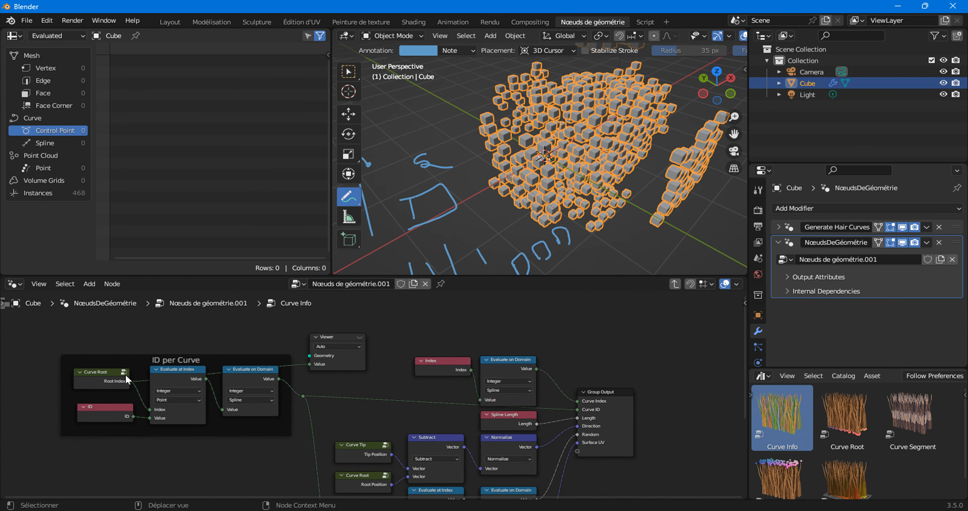
# Step: Add a Group Input node inside the Curve Info group and place it ahead of the ID per Curve frame
pyautogui.moveTo(167, 377); pyautogui.dragTo(218, 373, button='middle')
pyautogui.rightClick(322, 332)
pyautogui.moveTo(323, 332)
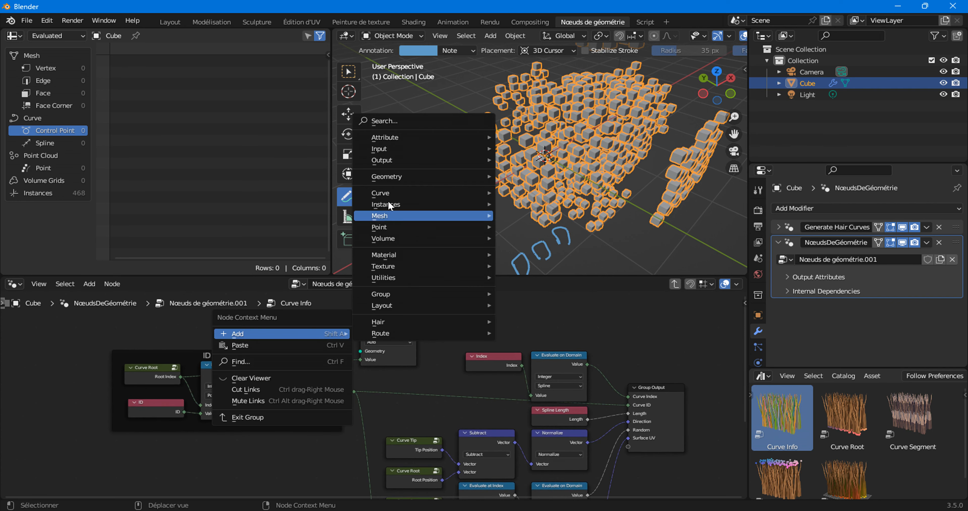
pyautogui.moveTo(394, 152)
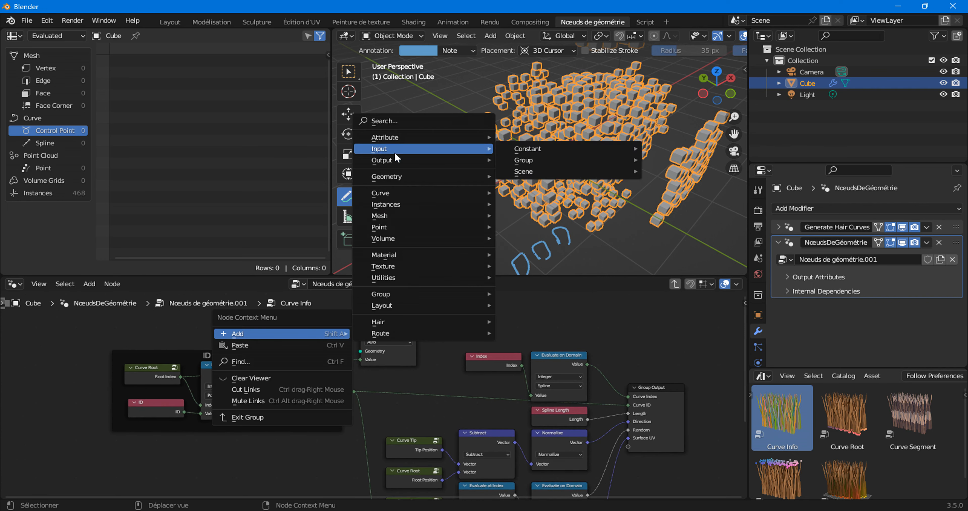
pyautogui.moveTo(524, 161)
pyautogui.click(668, 161)
pyautogui.click(49, 379)
pyautogui.moveTo(150, 404); pyautogui.dragTo(269, 386, button='middle')
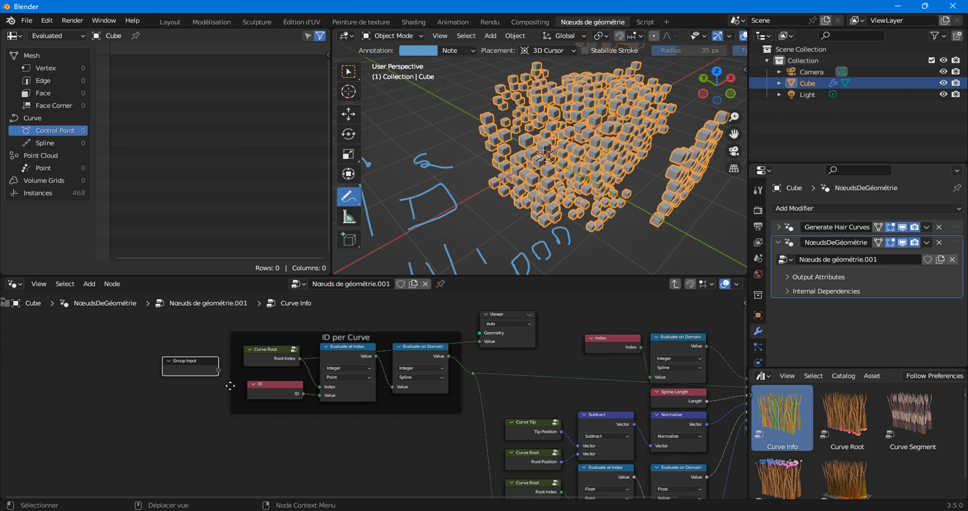
pyautogui.moveTo(192, 365); pyautogui.dragTo(162, 367)
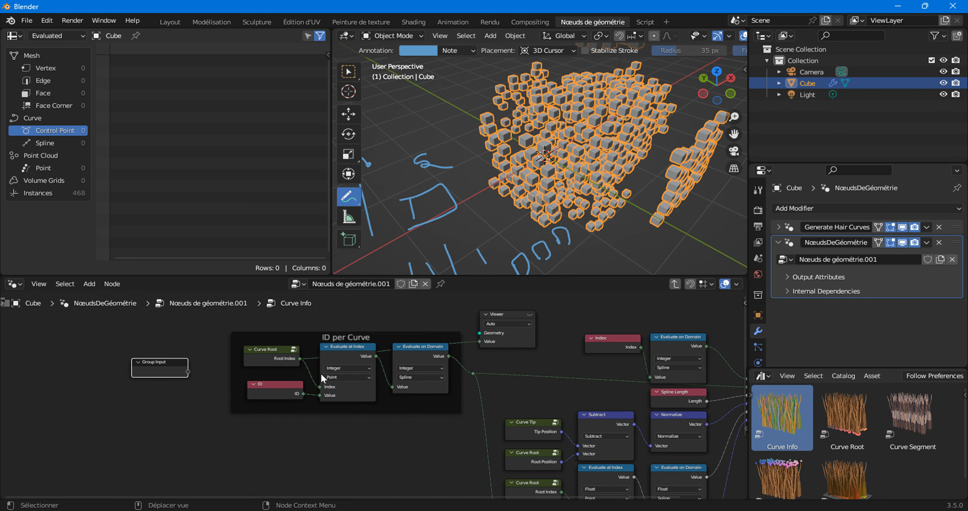
# Step: Add a Set Position node inside the Curve Info group
pyautogui.moveTo(322, 435); pyautogui.dragTo(307, 407, button='middle')
pyautogui.click(307, 407)
pyautogui.rightClick(262, 401)
pyautogui.moveTo(262, 399)
pyautogui.moveTo(363, 246)
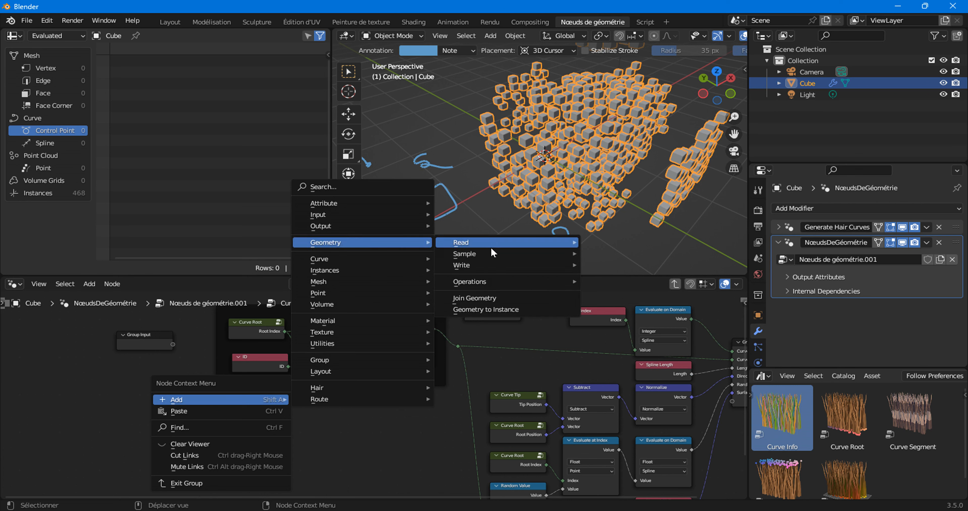
pyautogui.moveTo(582, 265)
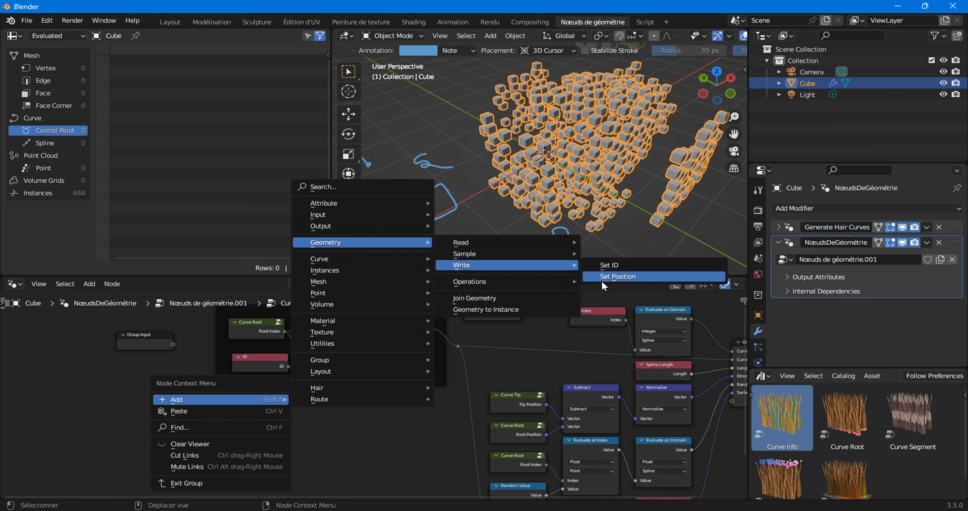
pyautogui.click(608, 277)
# Step: Feed the hair curve geometry into the Curve Info node in the main tree
pyautogui.press('Tab')
pyautogui.press('b')
pyautogui.moveTo(258, 318); pyautogui.dragTo(393, 331)
pyautogui.moveTo(408, 299); pyautogui.dragTo(283, 405)
pyautogui.click(203, 347)
pyautogui.click(311, 334)
# Step: Go back into the Curve Info group, preview Curve Root's Root Index and connect Group Input's Géométrie to the Viewer's Geometry
pyautogui.press('Tab')
pyautogui.keyDown('ctrl'); pyautogui.keyDown('shift'); pyautogui.click(222, 376); pyautogui.keyUp('shift'); pyautogui.keyUp('ctrl')
pyautogui.moveTo(138, 333); pyautogui.dragTo(555, 351)
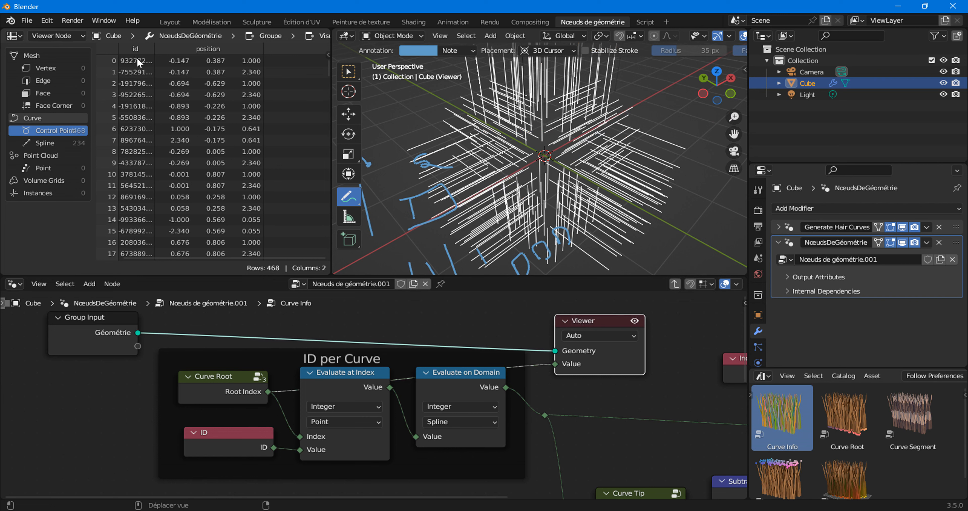
# Step: Compare the Viewer data of the Spline and Control Point domains in the spreadsheet
pyautogui.click(68, 142)
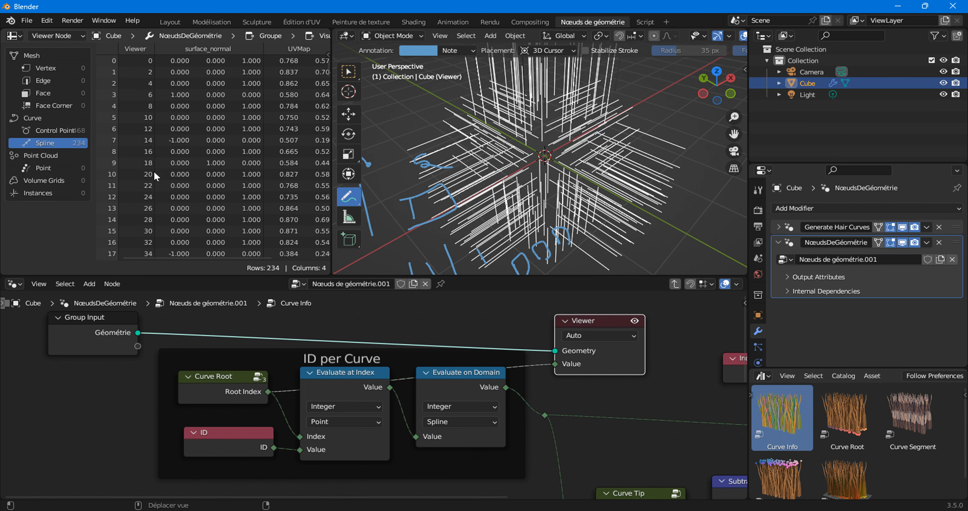
pyautogui.click(64, 132)
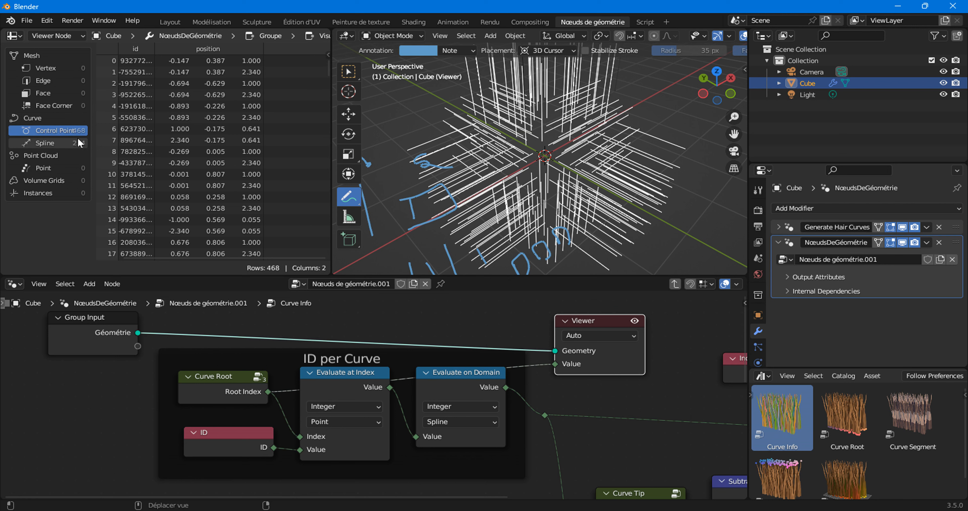
pyautogui.click(56, 142)
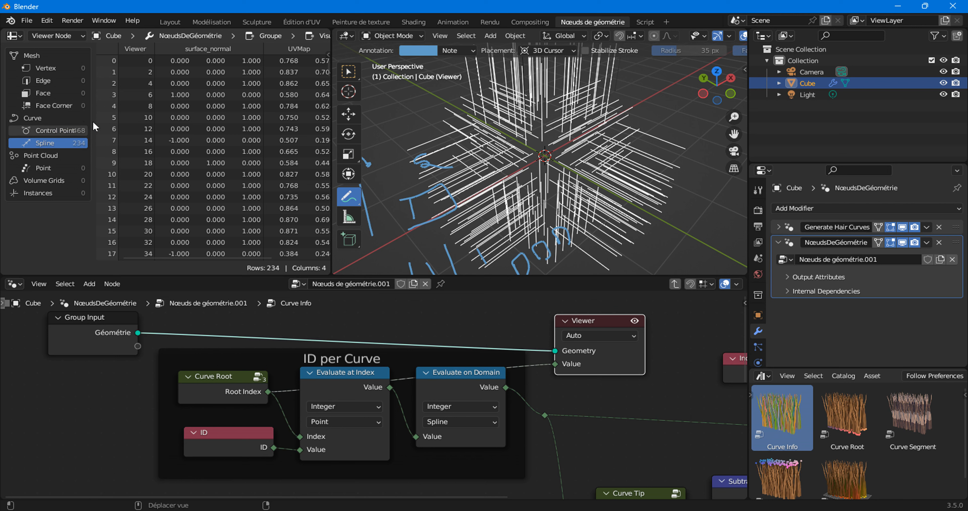
# Step: Check the Viewer spreadsheet on the Control Point and Spline domains while examining the ID and Curve Root nodes
pyautogui.click(86, 129)
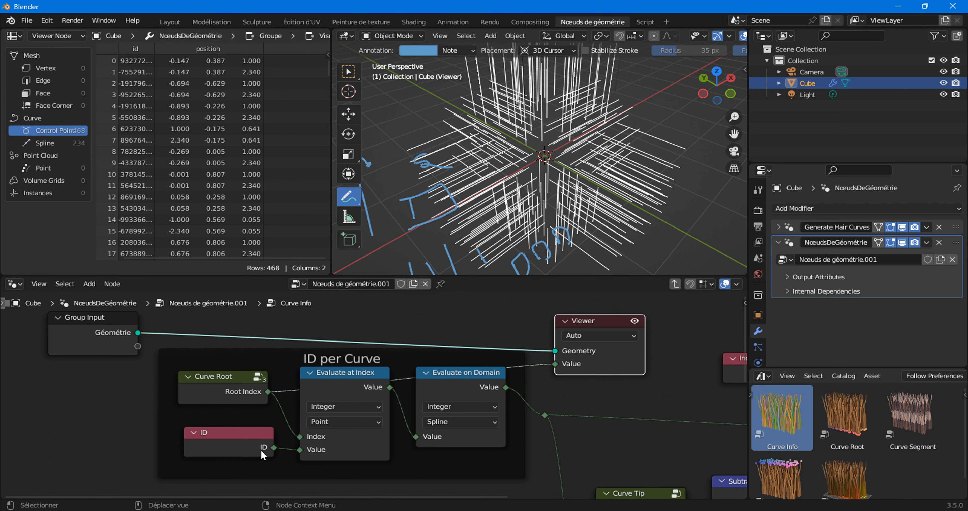
pyautogui.click(271, 449)
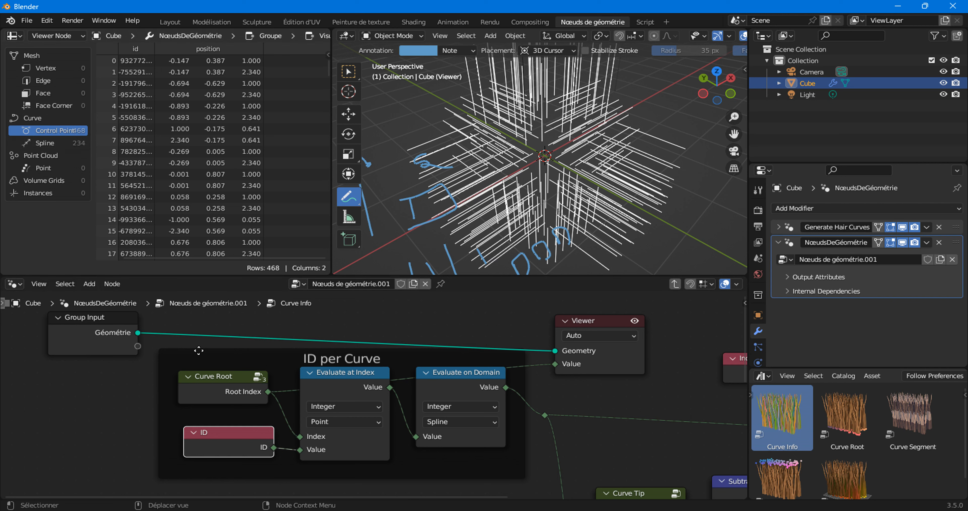
pyautogui.moveTo(201, 385)
pyautogui.mouseDown()
pyautogui.moveTo(219, 364)
pyautogui.moveTo(208, 382)
pyautogui.mouseUp()
pyautogui.click(62, 146)
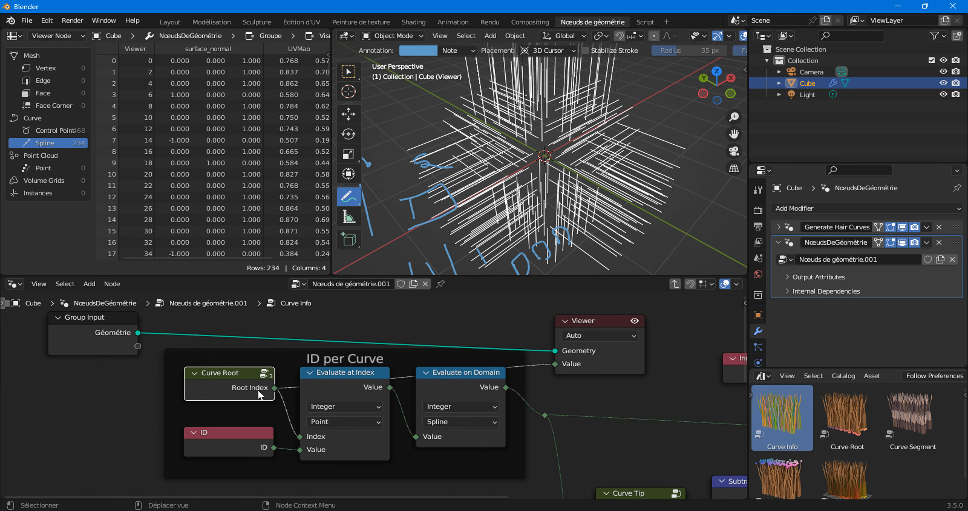
# Step: Examine the Evaluate at Index, ID and Evaluate on Domain nodes in the ID per Curve frame, nudging the two Evaluate nodes slightly
pyautogui.moveTo(342, 375); pyautogui.dragTo(327, 346, button='middle')
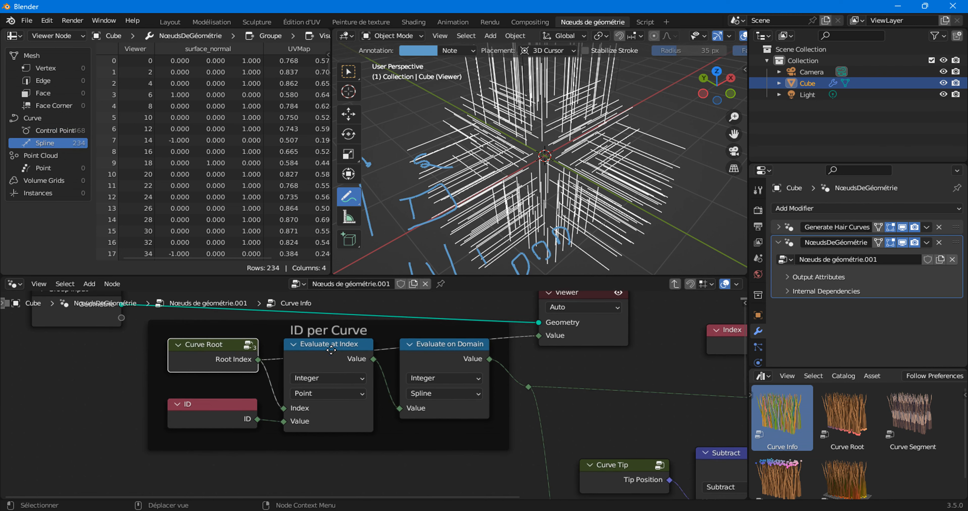
pyautogui.moveTo(316, 358)
pyautogui.mouseDown()
pyautogui.moveTo(322, 350)
pyautogui.moveTo(312, 350)
pyautogui.mouseUp()
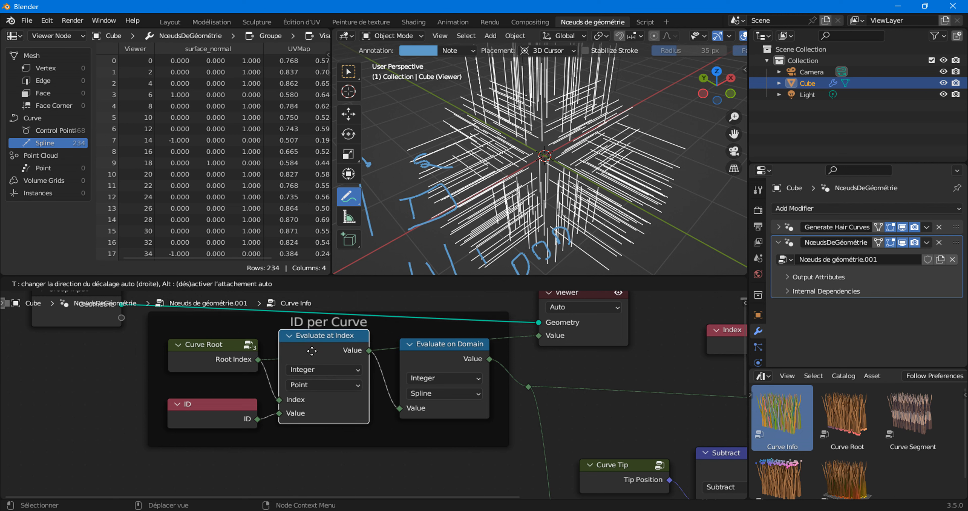
pyautogui.moveTo(312, 350); pyautogui.dragTo(315, 354)
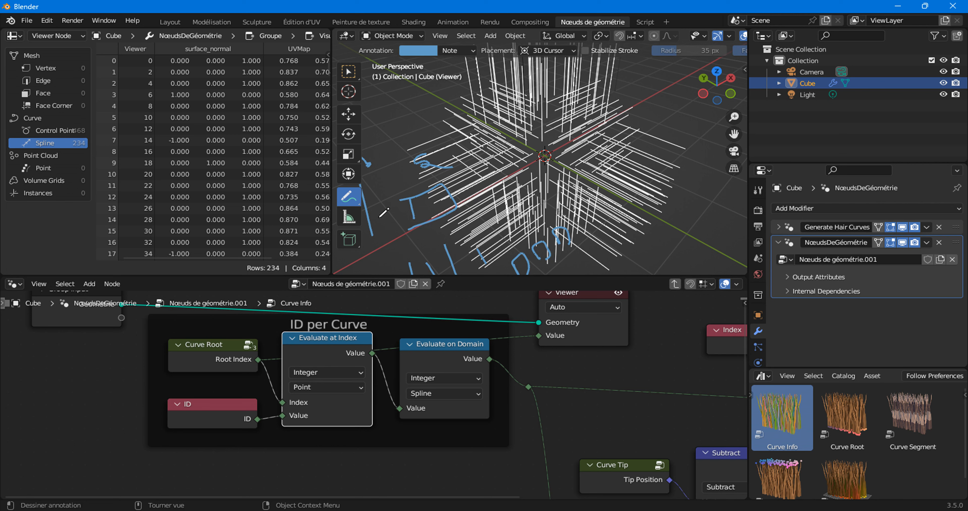
pyautogui.click(214, 411)
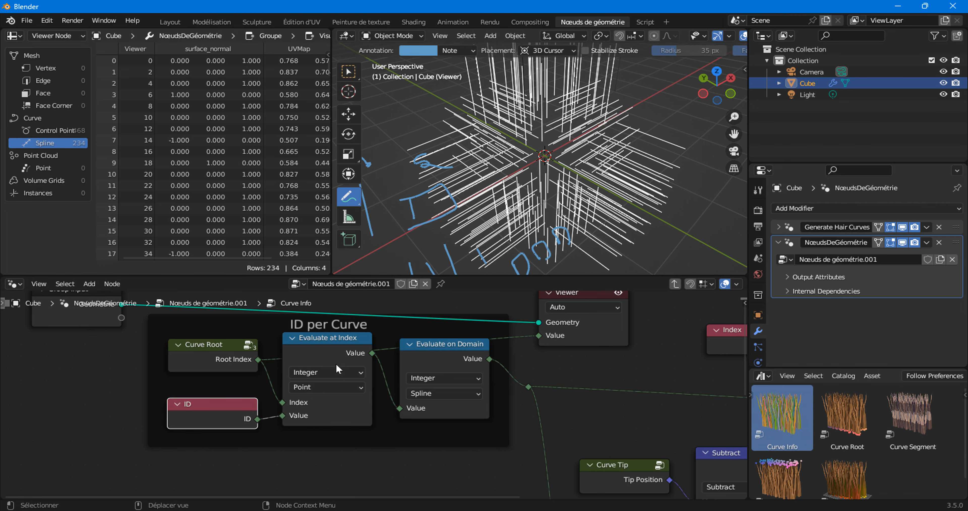
pyautogui.moveTo(404, 369); pyautogui.dragTo(317, 362, button='middle')
pyautogui.moveTo(306, 353); pyautogui.dragTo(306, 360)
pyautogui.click(191, 349)
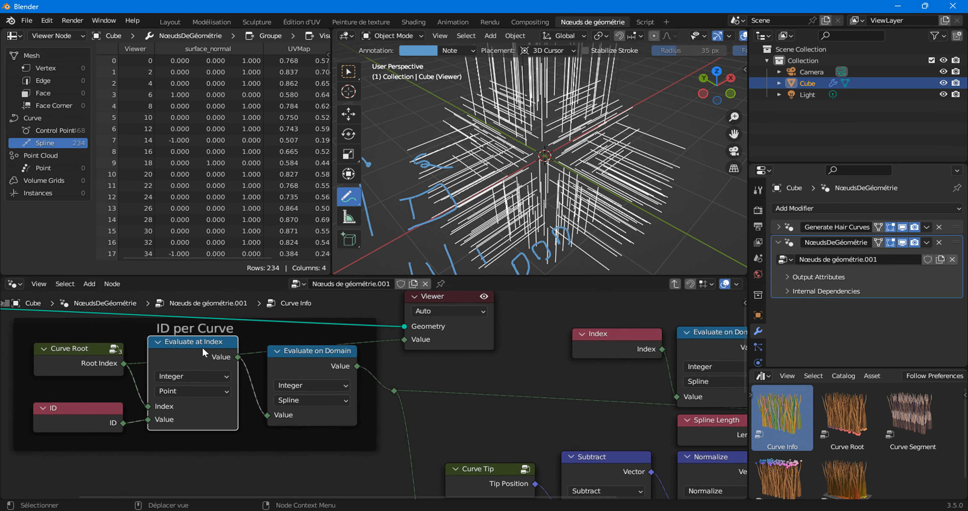
pyautogui.click(306, 349)
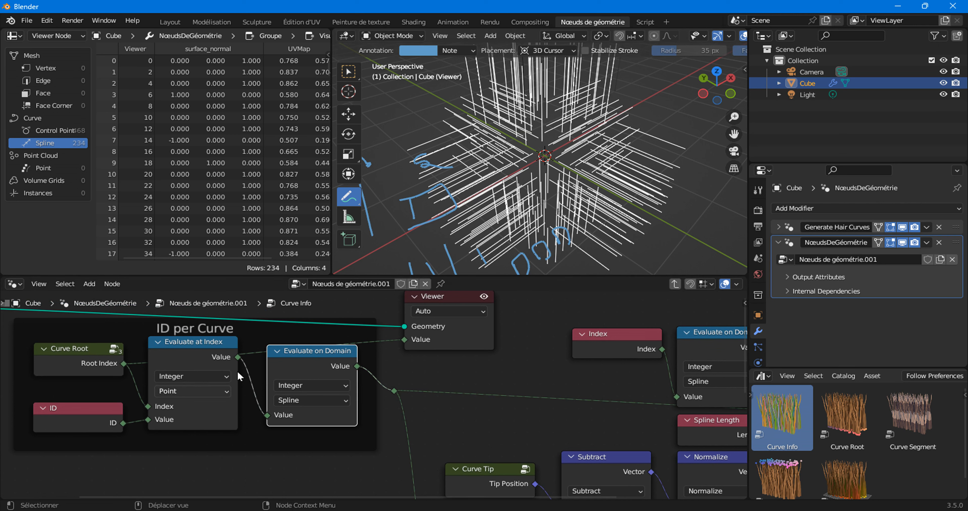
pyautogui.moveTo(305, 357)
pyautogui.mouseDown()
pyautogui.moveTo(290, 357)
pyautogui.moveTo(295, 367)
pyautogui.moveTo(287, 357)
pyautogui.mouseUp()
# Step: Trace the ID per Curve result to Group Output's Curve ID and to the Random Value node's ID input
pyautogui.moveTo(473, 407); pyautogui.dragTo(439, 410, button='middle')
pyautogui.scroll(-1, 439, 410)
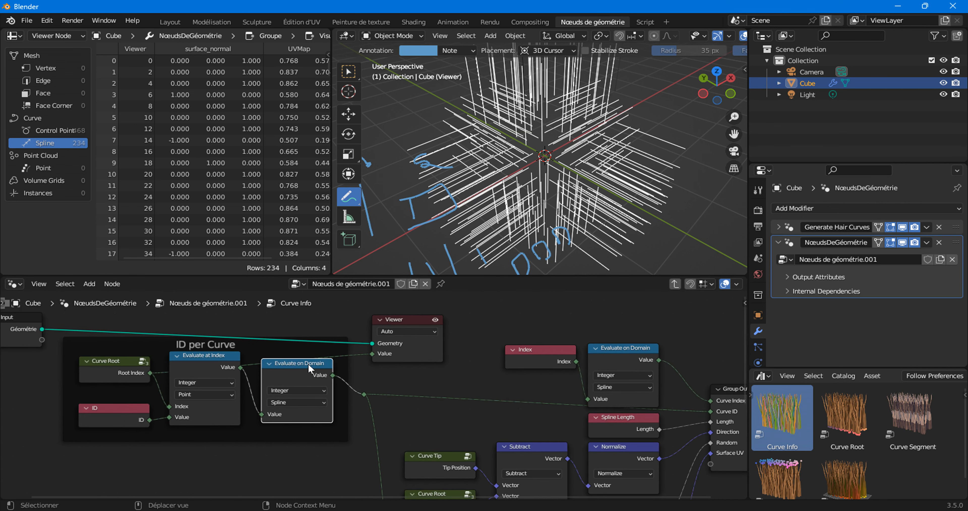
pyautogui.moveTo(505, 428); pyautogui.dragTo(434, 361, button='middle')
pyautogui.moveTo(344, 363); pyautogui.dragTo(331, 377, button='middle')
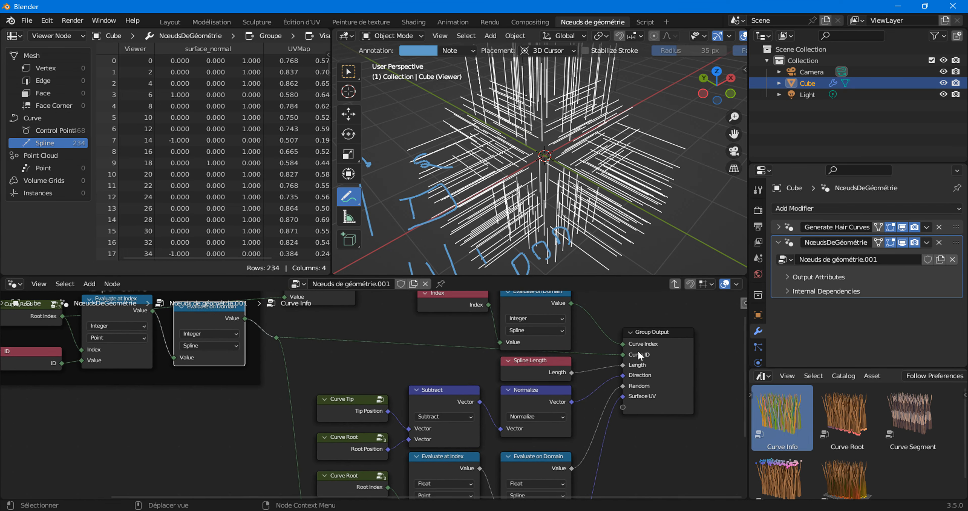
pyautogui.moveTo(443, 466); pyautogui.dragTo(417, 357, button='middle')
pyautogui.scroll(2, 346, 413)
pyautogui.scroll(-2, 346, 400)
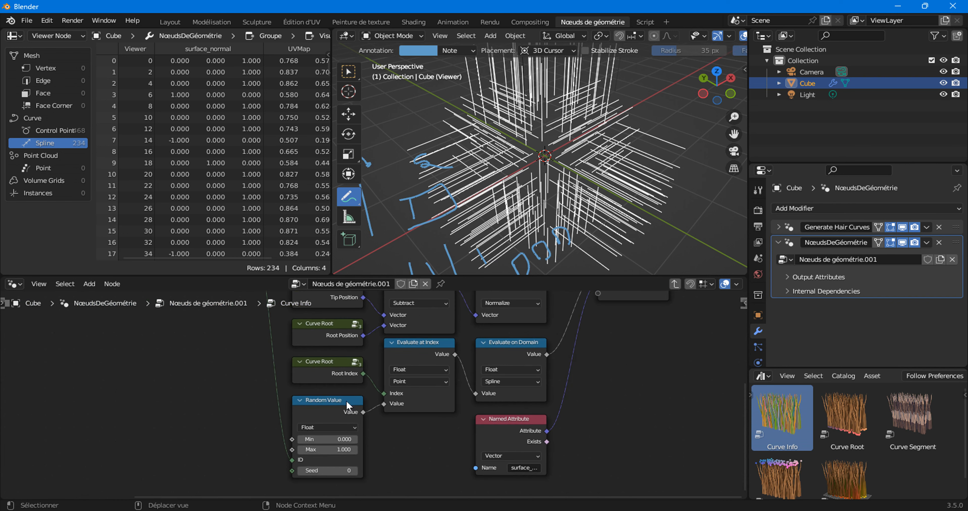
pyautogui.scroll(2, 322, 410)
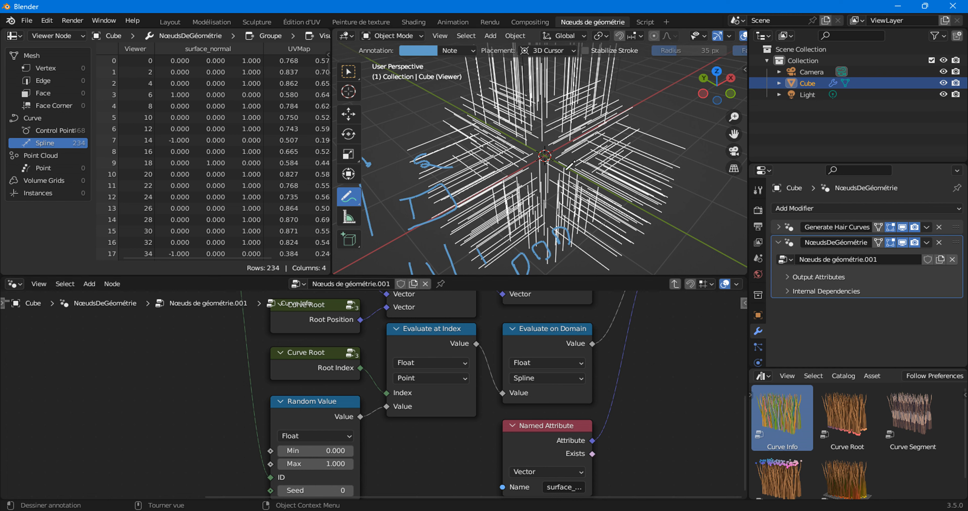
pyautogui.scroll(-4, 544, 170)
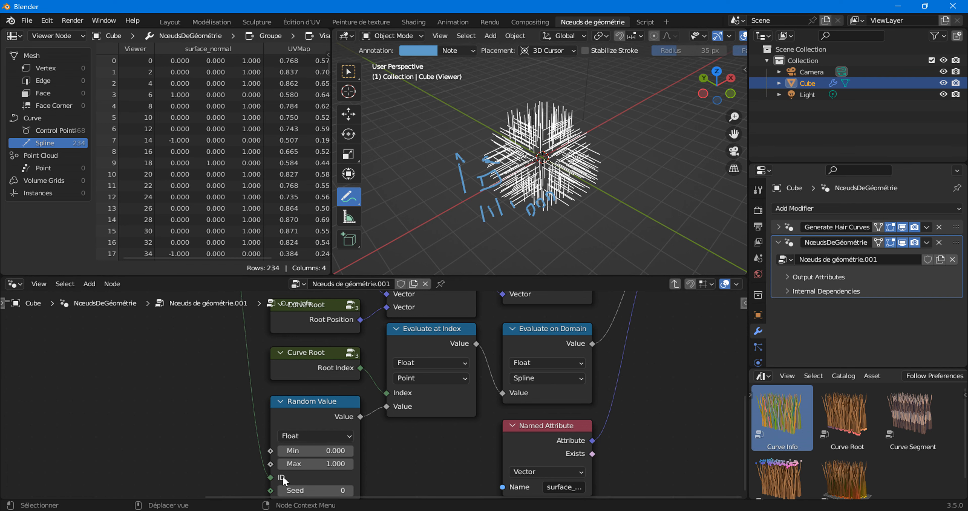
pyautogui.scroll(-3, 208, 379)
pyautogui.moveTo(207, 380); pyautogui.dragTo(259, 297, button='middle')
pyautogui.moveTo(405, 477); pyautogui.dragTo(297, 334, button='middle')
pyautogui.scroll(4, 299, 363)
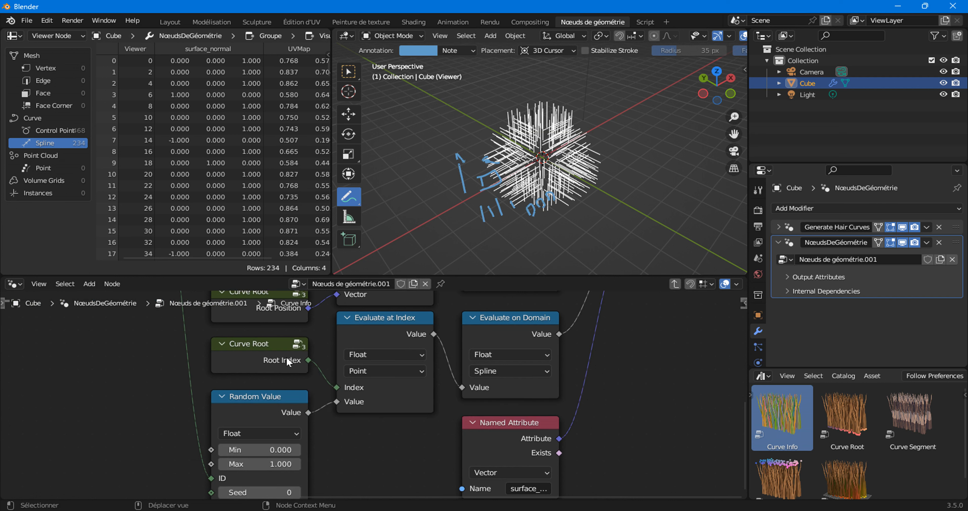
# Step: Nudge the Curve Root and Random Value nodes feeding the Float Evaluate at Index node and select its Evaluate on Domain node
pyautogui.moveTo(284, 356)
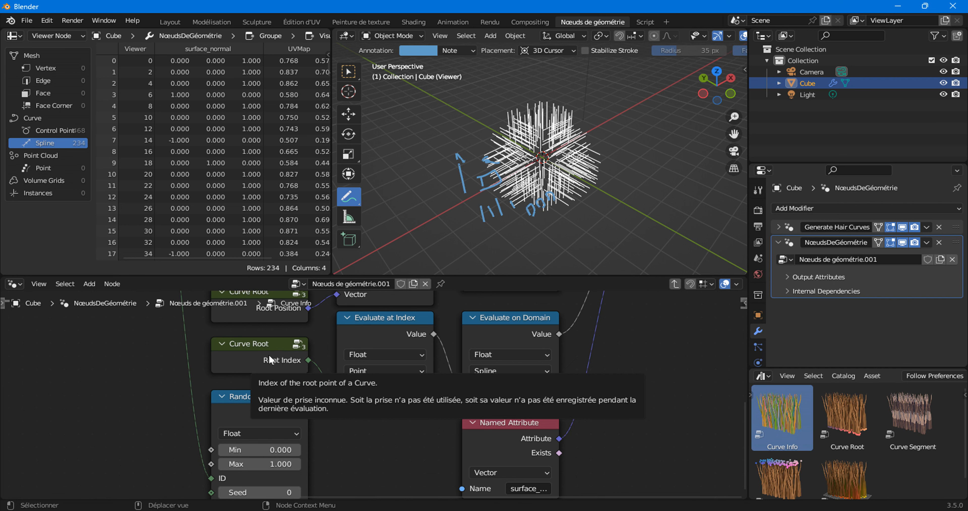
pyautogui.moveTo(268, 358); pyautogui.dragTo(272, 358)
pyautogui.moveTo(281, 410)
pyautogui.mouseDown()
pyautogui.moveTo(283, 398)
pyautogui.moveTo(278, 410)
pyautogui.moveTo(289, 406)
pyautogui.mouseUp()
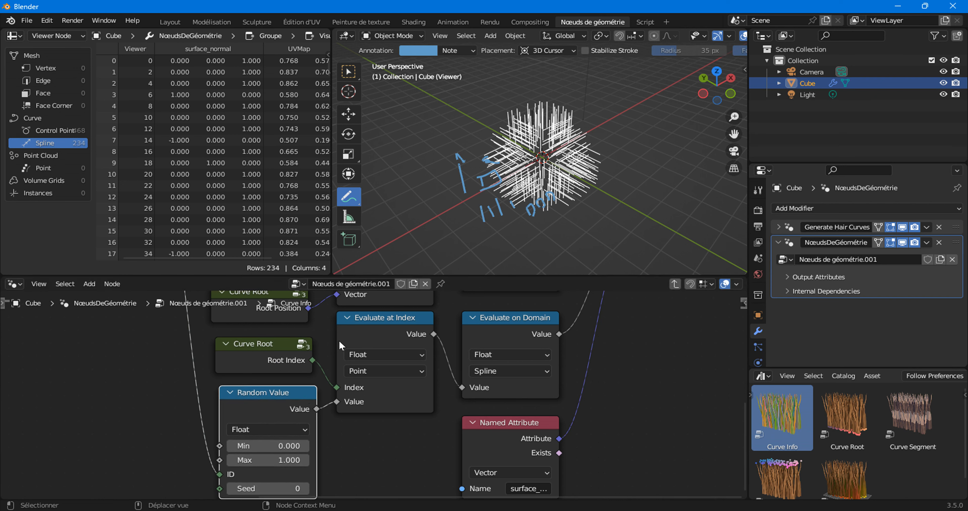
pyautogui.moveTo(293, 411); pyautogui.dragTo(293, 407)
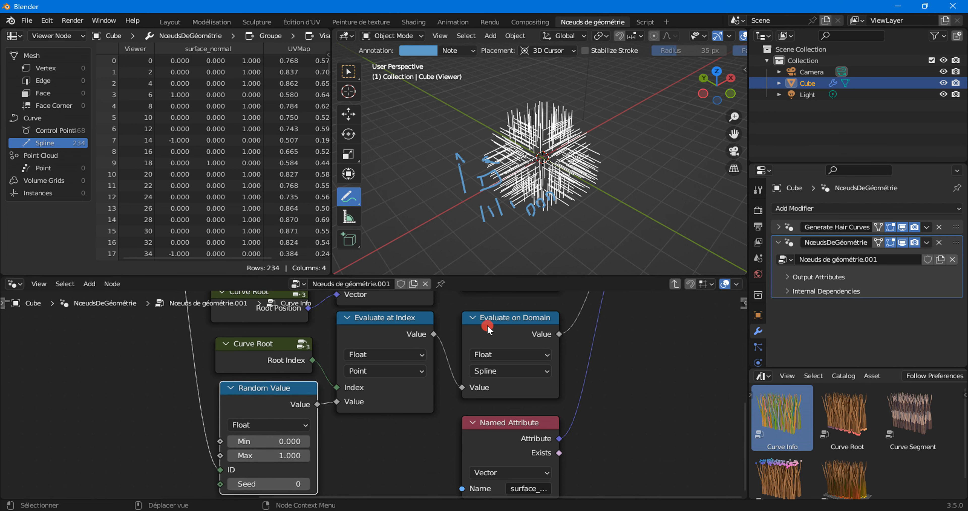
pyautogui.click(502, 331)
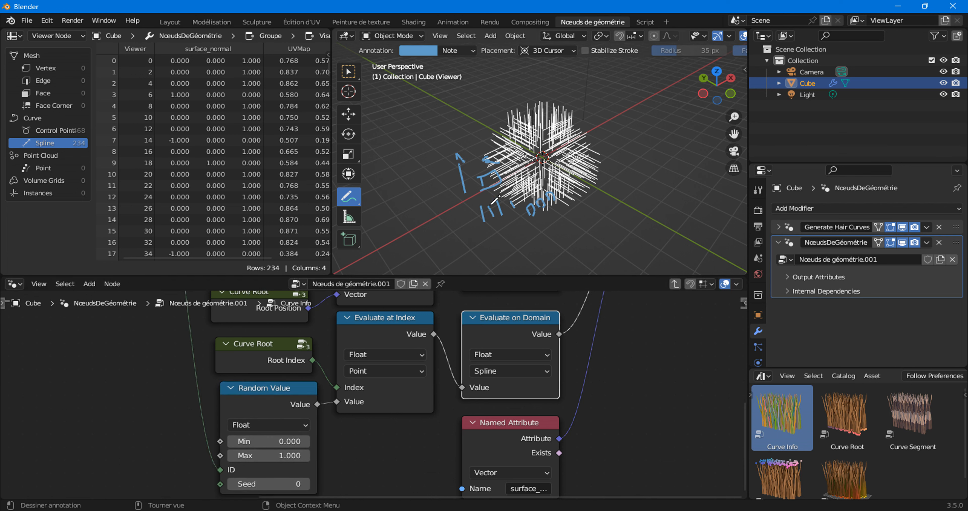
# Step: Look inside the Curve Tip group, return to Curve Info and inspect the cube instances from another angle
pyautogui.moveTo(563, 336); pyautogui.dragTo(469, 484, button='middle')
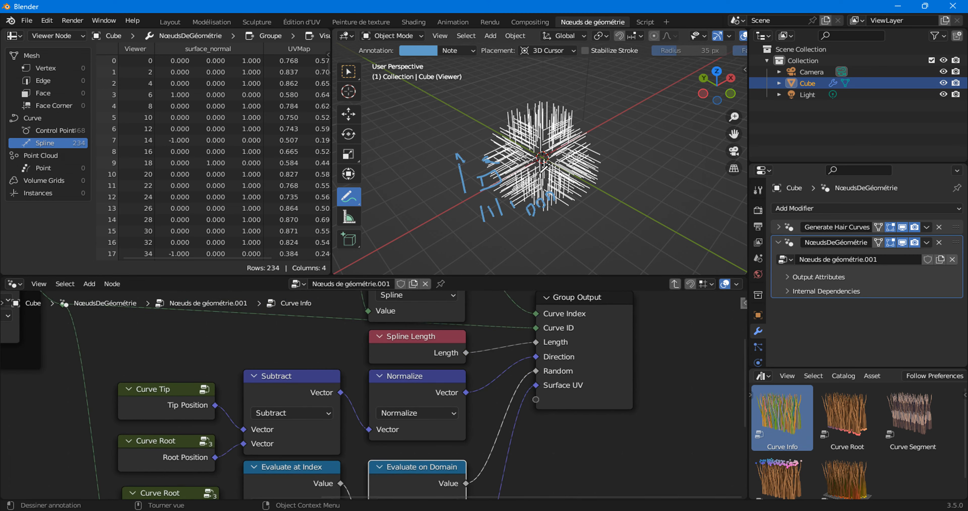
pyautogui.scroll(2, 183, 416)
pyautogui.moveTo(184, 415); pyautogui.dragTo(263, 384, button='middle')
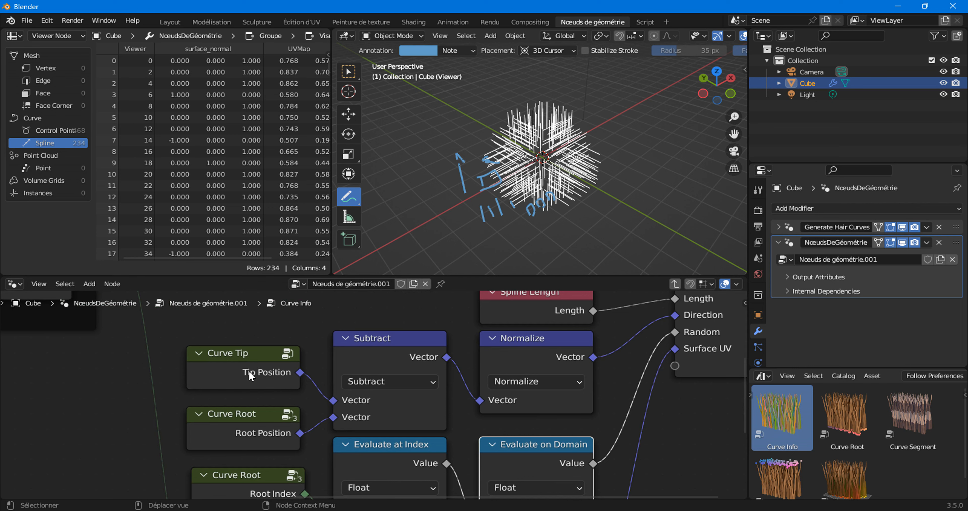
pyautogui.click(272, 372)
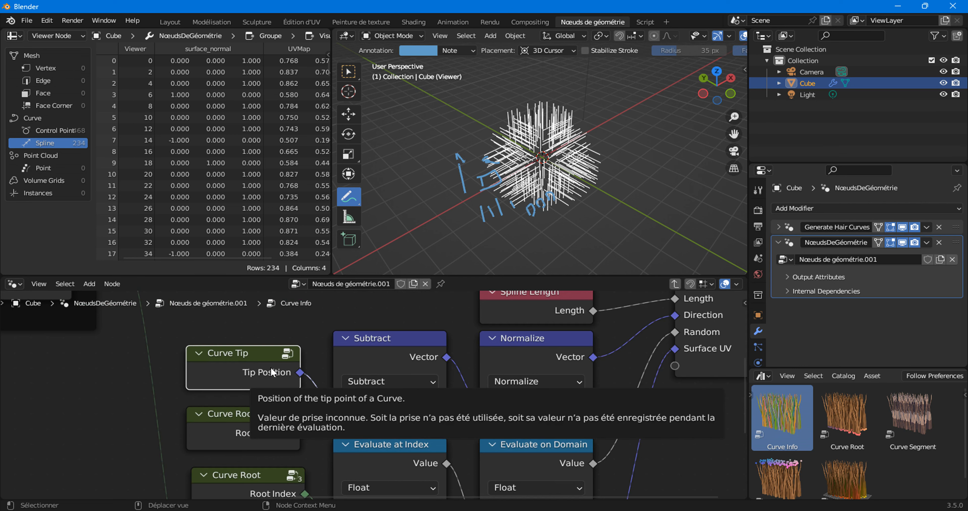
pyautogui.press('Tab')
pyautogui.press('Home')
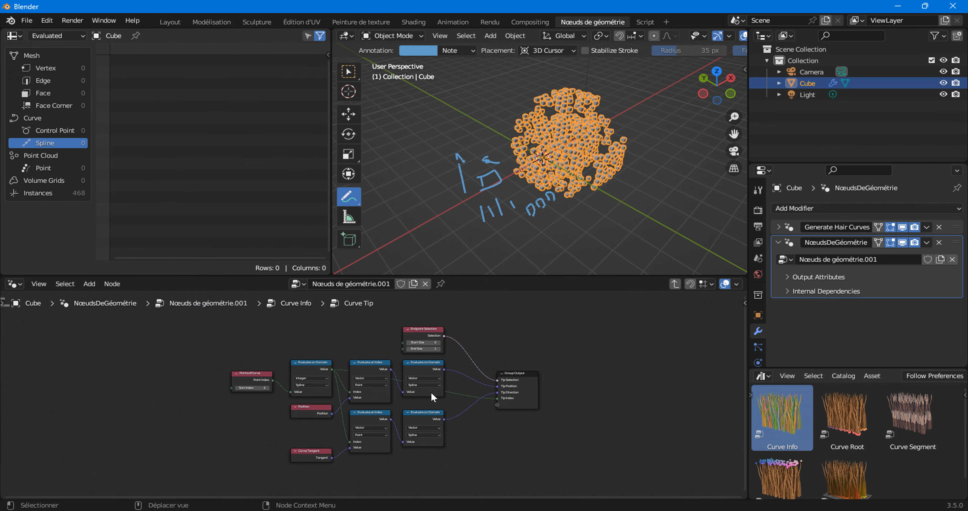
pyautogui.press('Tab')
pyautogui.scroll(5, 350, 400)
pyautogui.scroll(4, 485, 203)
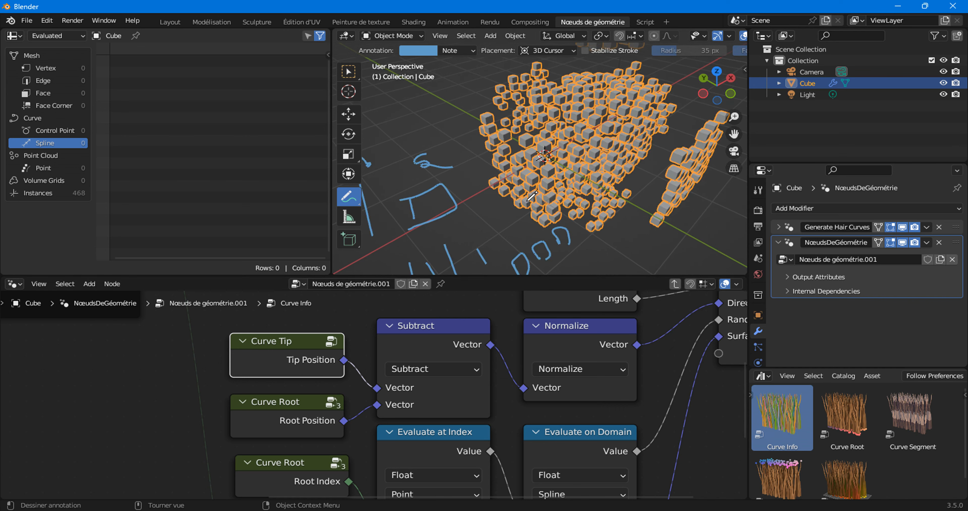
pyautogui.moveTo(513, 204); pyautogui.dragTo(472, 212, button='middle')
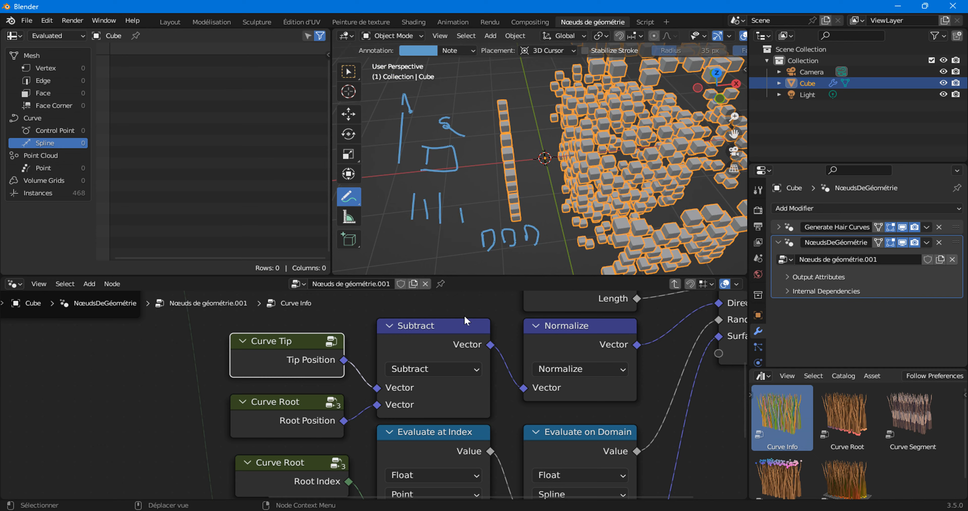
pyautogui.moveTo(513, 190)
pyautogui.mouseDown(button='middle')
pyautogui.moveTo(545, 165)
pyautogui.moveTo(515, 164)
pyautogui.moveTo(515, 127)
pyautogui.mouseUp(button='middle')
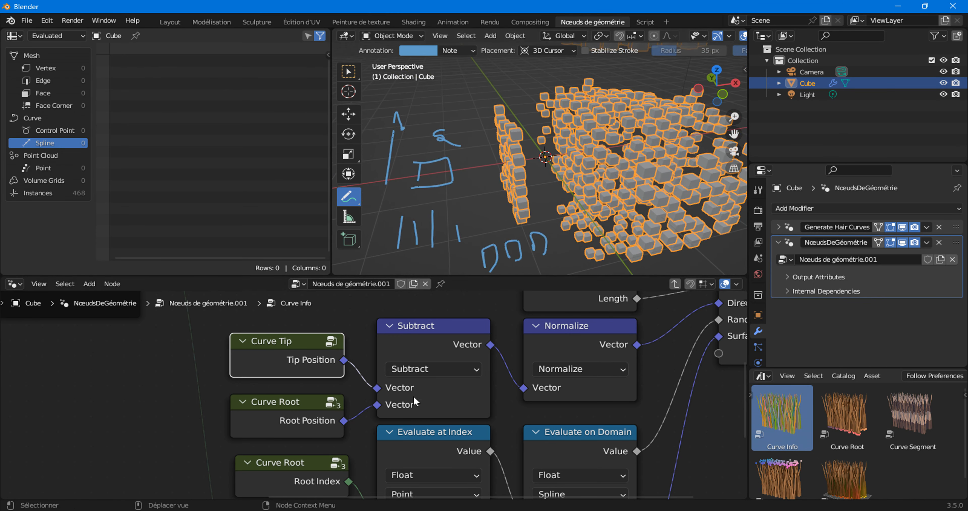
# Step: Draw two horizontal annotation arrows, a short one above a longer one, in the empty node editor space beside Group Output
pyautogui.moveTo(593, 374); pyautogui.dragTo(455, 435, button='middle')
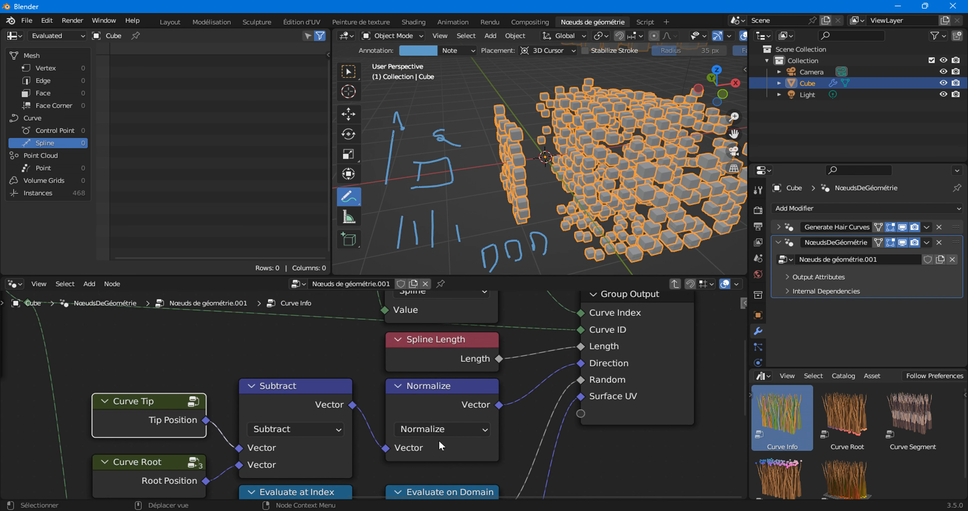
pyautogui.scroll(-5, 588, 415)
pyautogui.scroll(-3, 563, 409)
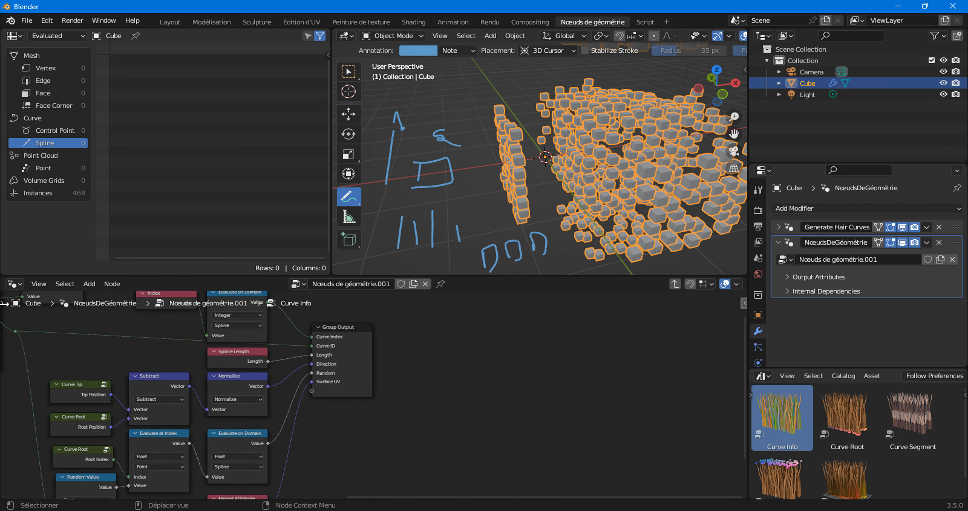
pyautogui.click(3, 302)
pyautogui.click(17, 324)
pyautogui.moveTo(545, 410); pyautogui.dragTo(482, 376, button='middle')
pyautogui.moveTo(408, 341); pyautogui.dragTo(549, 337)
pyautogui.moveTo(536, 327); pyautogui.dragTo(559, 354)
pyautogui.moveTo(405, 452); pyautogui.dragTo(653, 455)
pyautogui.moveTo(653, 443); pyautogui.dragTo(661, 464)
# Step: Annotate the shorter arrow with 27 and the longer one with 28, and write a 1 above each shaft
pyautogui.moveTo(536, 371); pyautogui.dragTo(555, 401)
pyautogui.moveTo(552, 379); pyautogui.dragTo(572, 396)
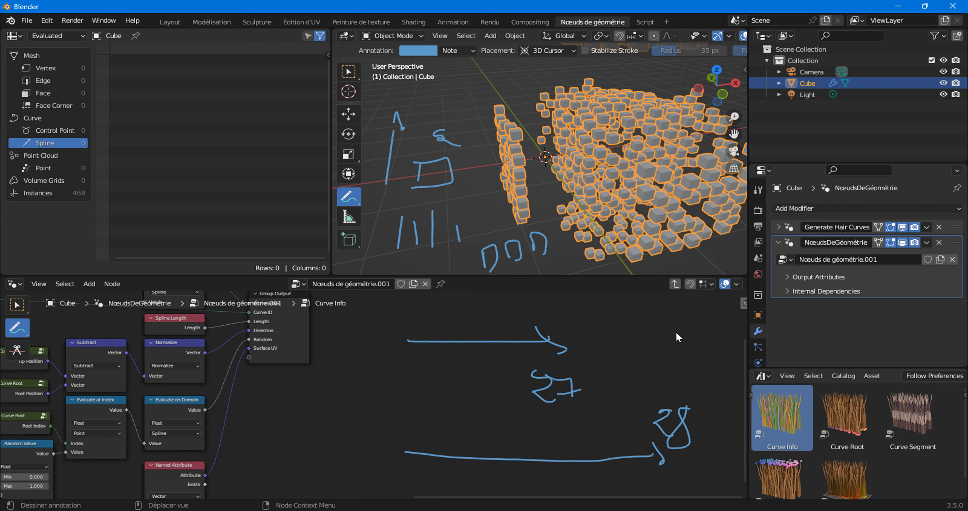
pyautogui.moveTo(463, 435); pyautogui.dragTo(483, 442)
pyautogui.moveTo(467, 446); pyautogui.dragTo(495, 443)
pyautogui.moveTo(458, 330); pyautogui.dragTo(476, 343)
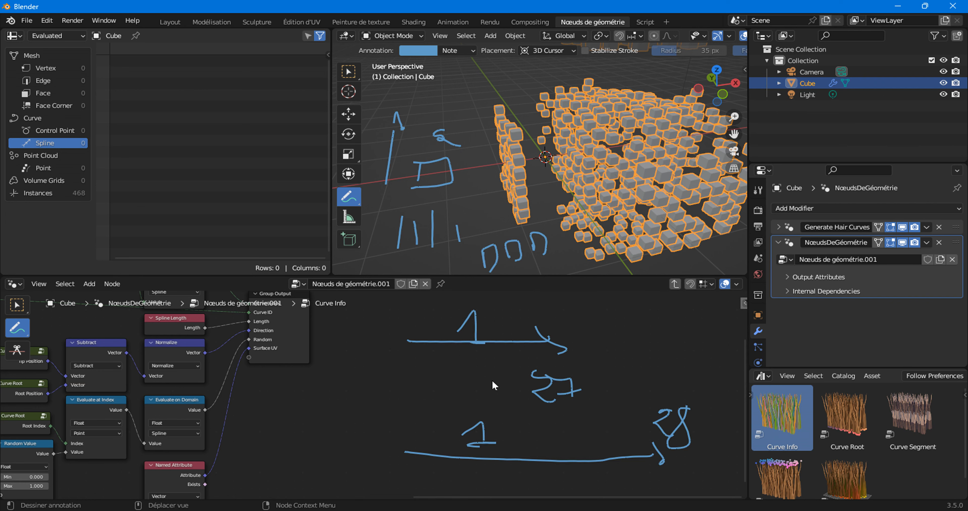
# Step: Add a Curve Length node above Group Output in the Curve Info group to compare with Spline Length
pyautogui.moveTo(319, 361); pyautogui.dragTo(521, 367, button='middle')
pyautogui.scroll(5, 406, 391)
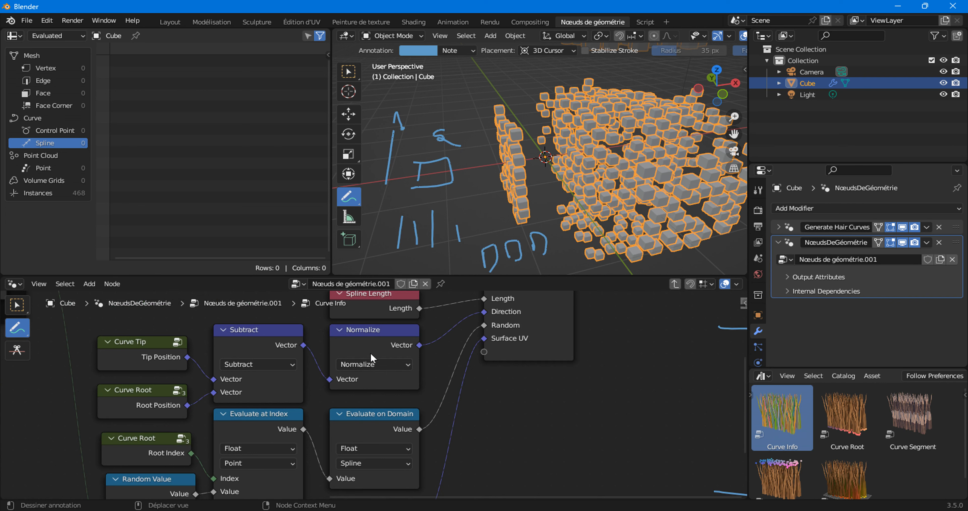
pyautogui.scroll(-3, 383, 353)
pyautogui.moveTo(397, 340); pyautogui.dragTo(411, 451, button='middle')
pyautogui.scroll(2, 413, 455)
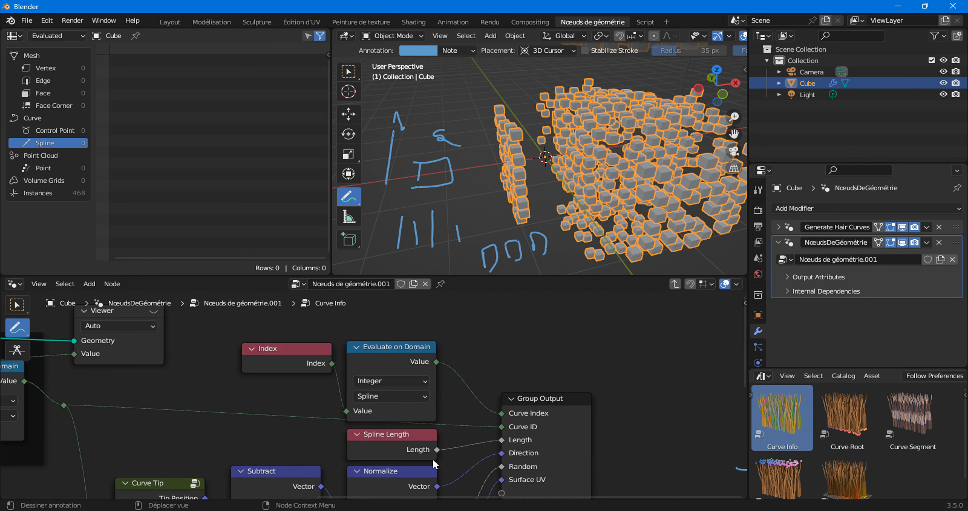
pyautogui.click(389, 447)
pyautogui.rightClick(395, 325)
pyautogui.moveTo(413, 326)
pyautogui.moveTo(611, 186)
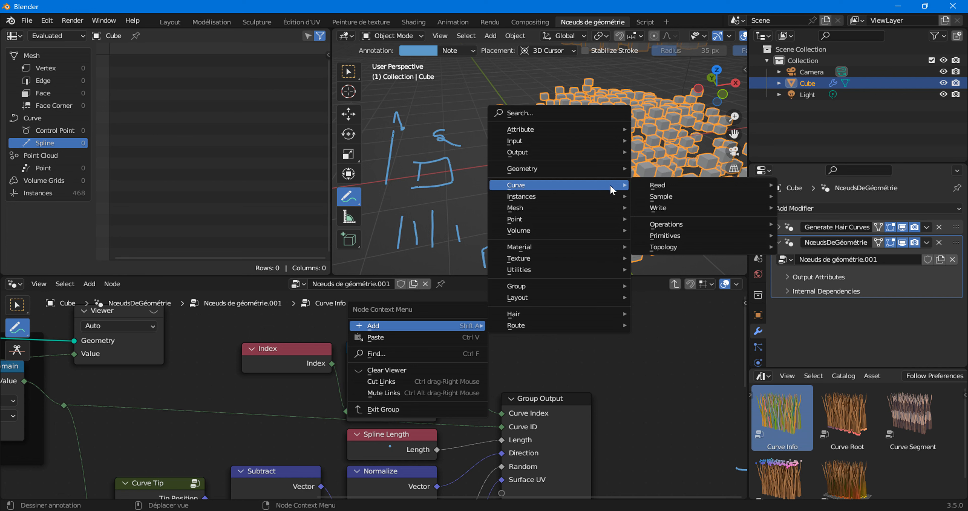
pyautogui.moveTo(682, 222)
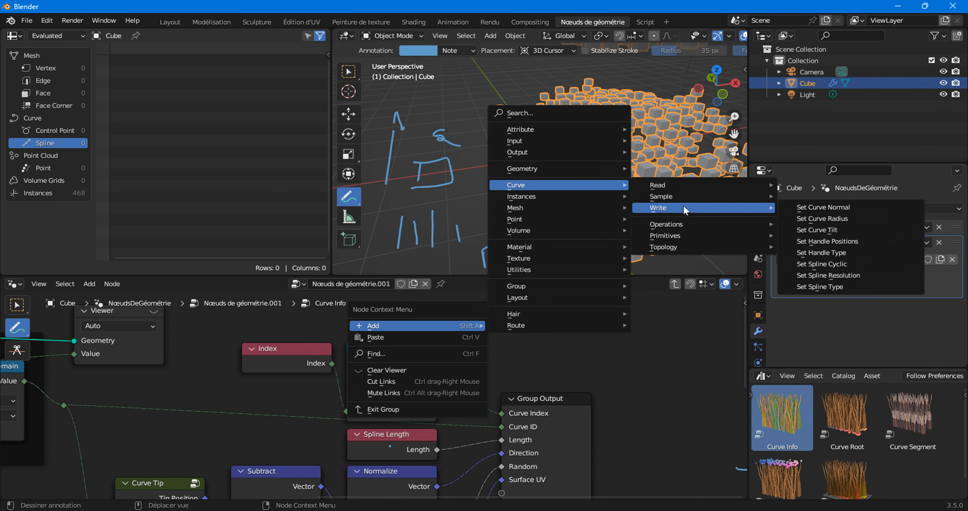
pyautogui.moveTo(683, 185)
pyautogui.click(813, 196)
pyautogui.click(508, 326)
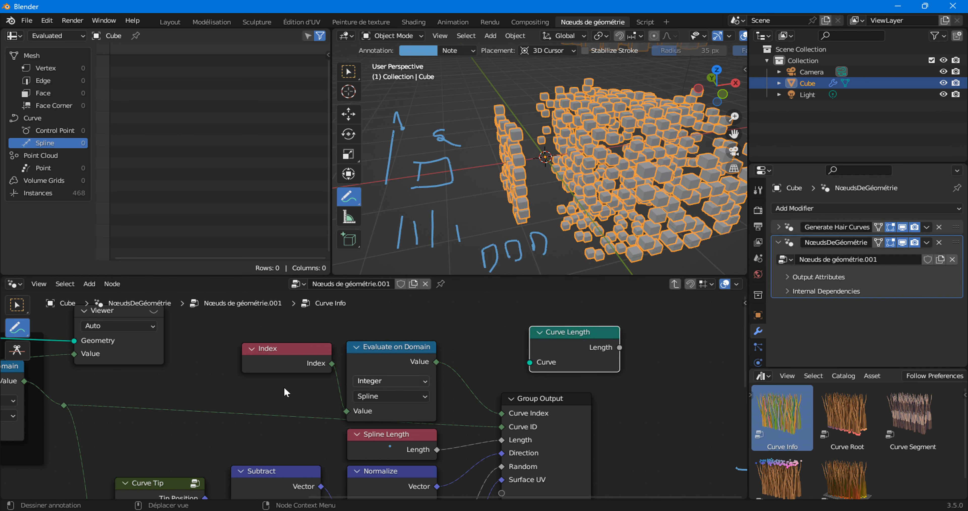
# Step: Draw three vertical annotation strokes above the existing viewport sketches and mark points along the first stroke
pyautogui.moveTo(389, 427); pyautogui.dragTo(367, 379, button='middle')
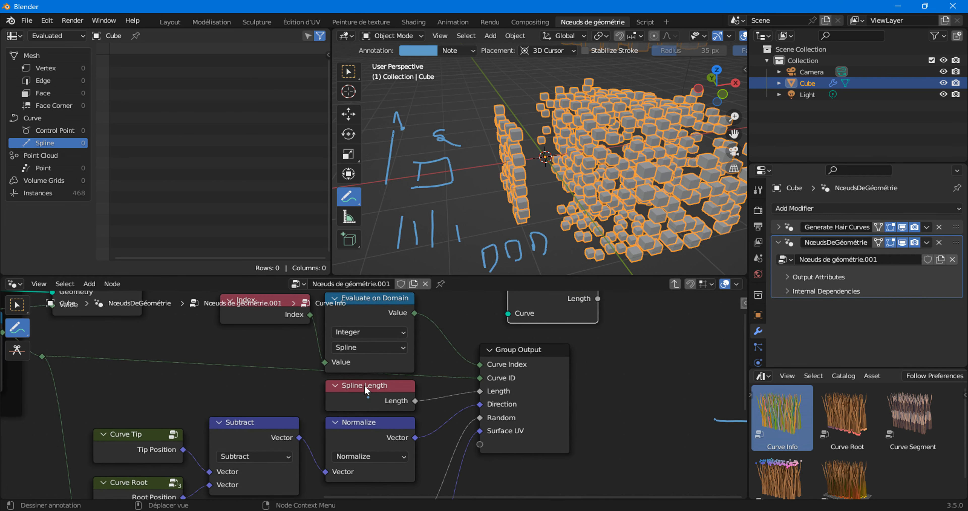
pyautogui.moveTo(460, 349); pyautogui.dragTo(445, 378, button='middle')
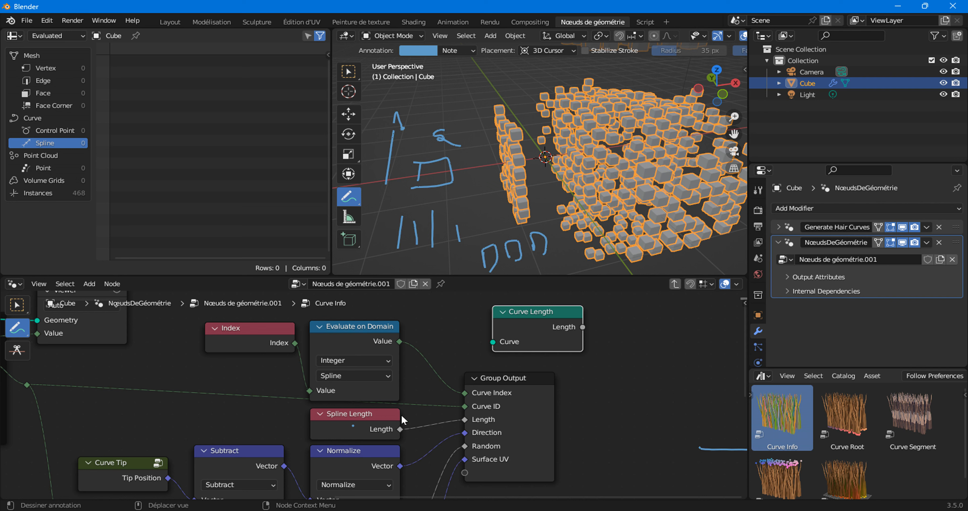
pyautogui.scroll(1, 396, 397)
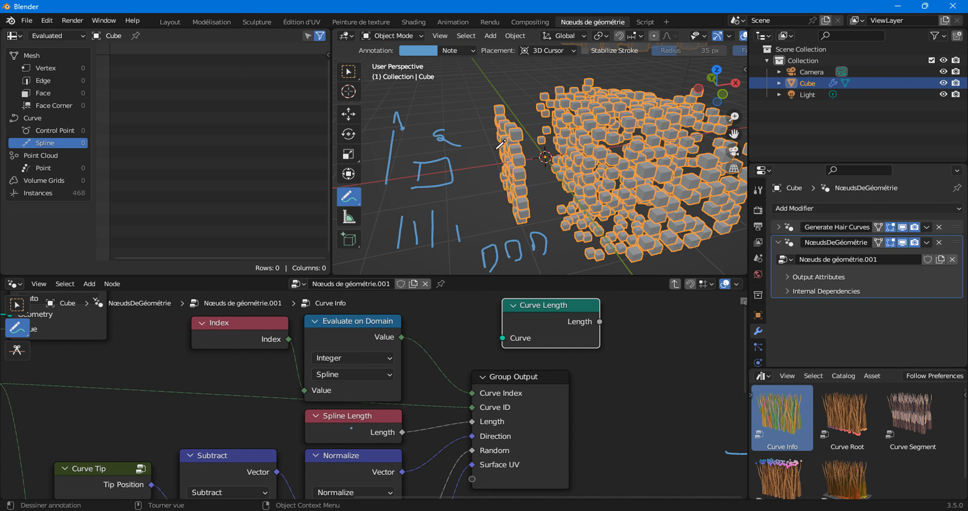
pyautogui.moveTo(435, 79)
pyautogui.mouseDown()
pyautogui.moveTo(438, 132)
pyautogui.moveTo(458, 85)
pyautogui.moveTo(459, 130)
pyautogui.mouseUp()
pyautogui.moveTo(476, 78); pyautogui.dragTo(476, 126)
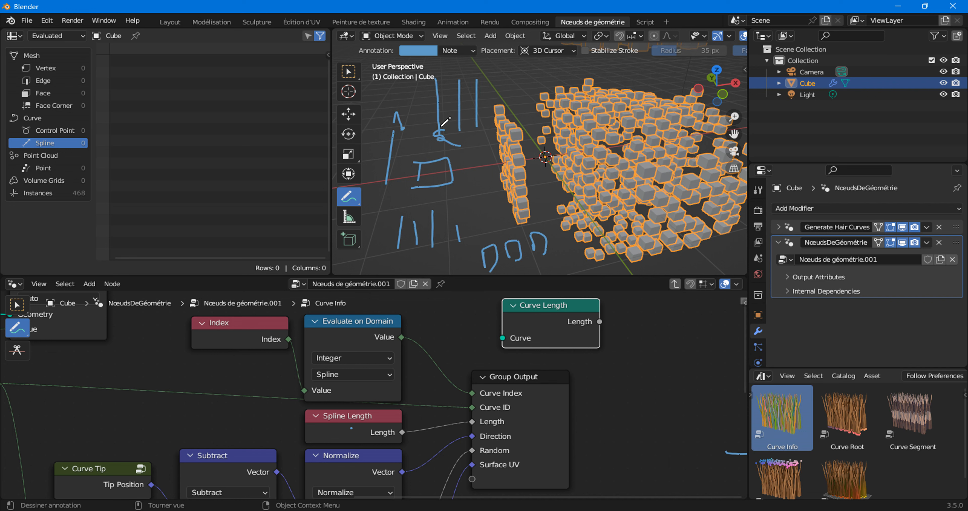
pyautogui.click(437, 109)
pyautogui.click(438, 92)
pyautogui.click(432, 85)
# Step: Leave the Curve Info group and return to the main node tree
pyautogui.moveTo(258, 345); pyautogui.dragTo(264, 344)
pyautogui.press('Tab')
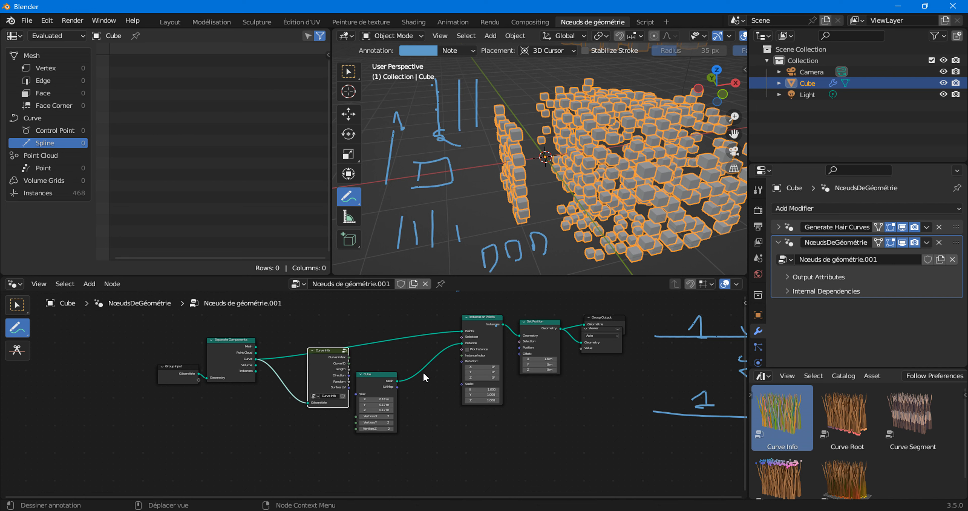